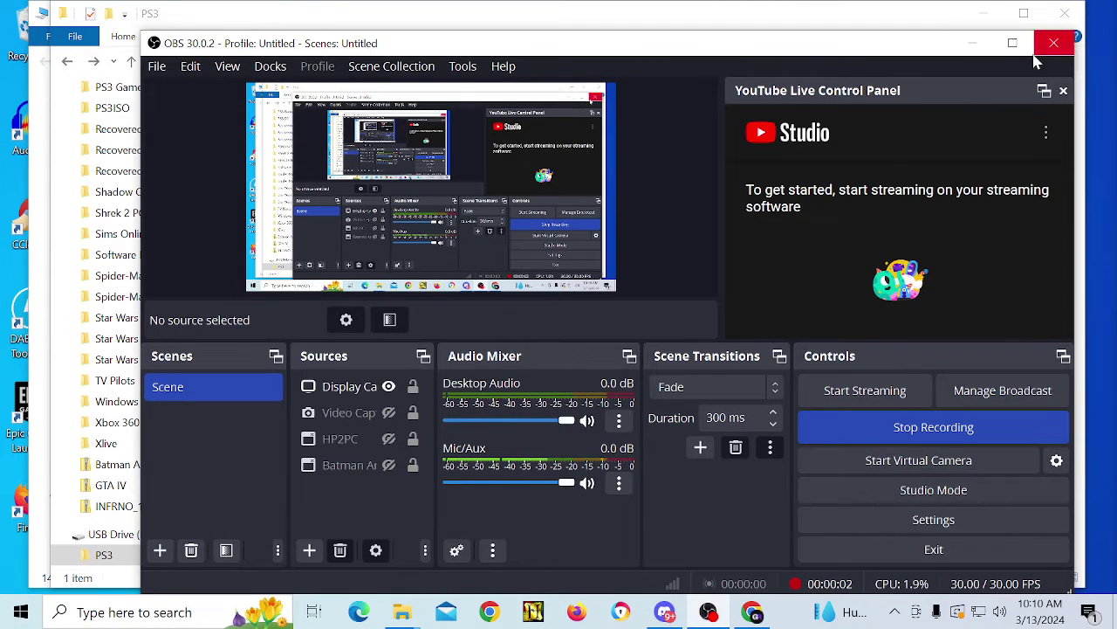
Hide OBS and the PS3 folder window, then scroll Chrome's RPCS3 download page to the OS build cards.
left_click(974, 43)
left_click(984, 14)
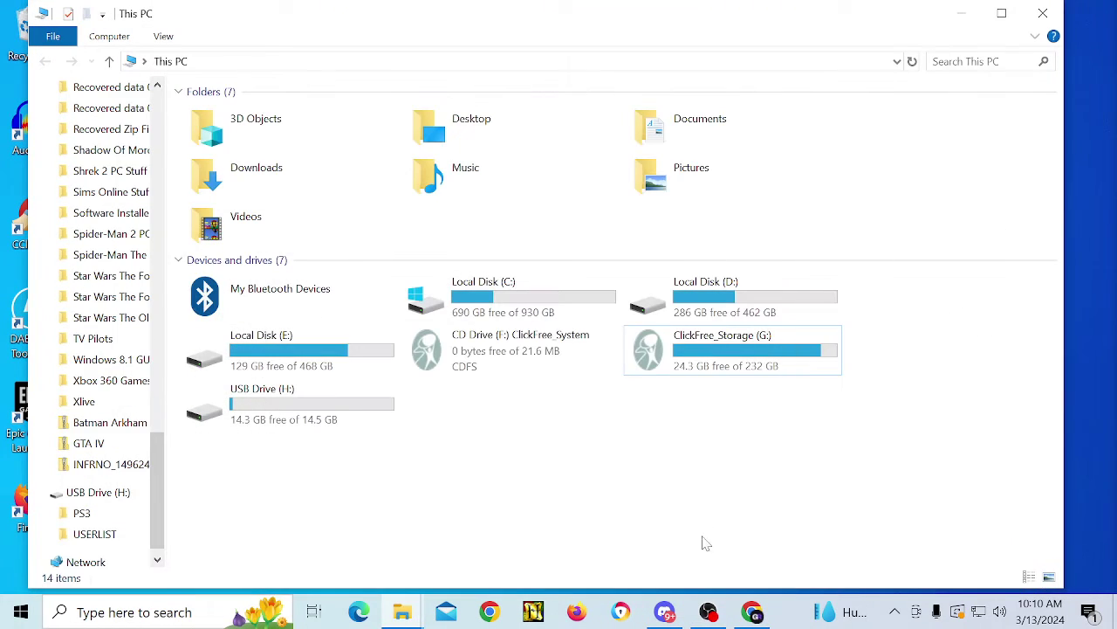
left_click(751, 612)
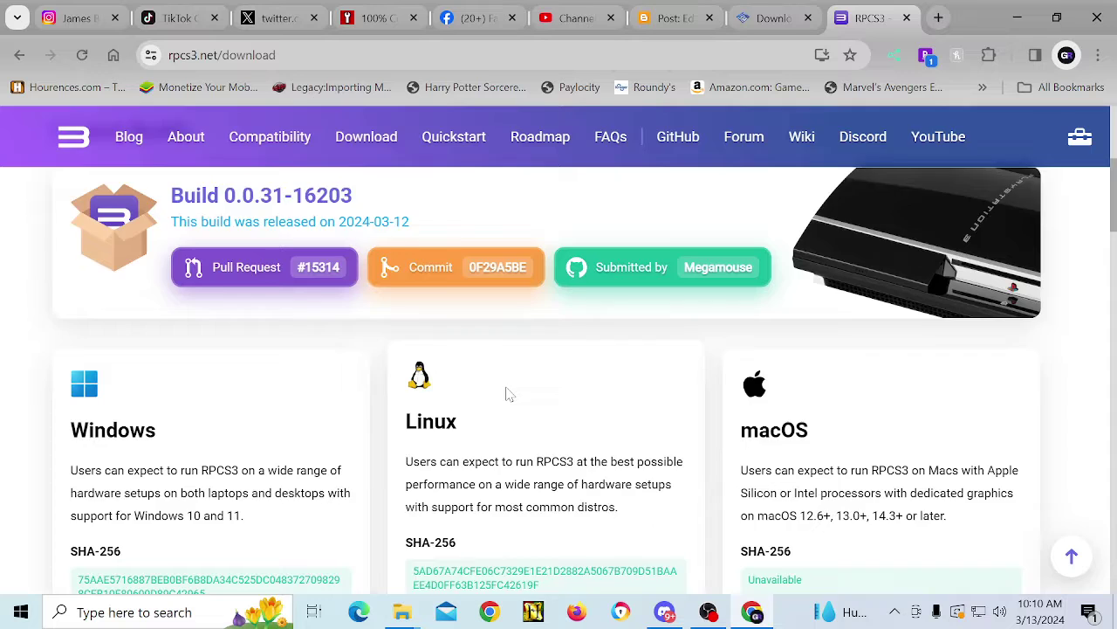
scroll(419, 395, "down", 2)
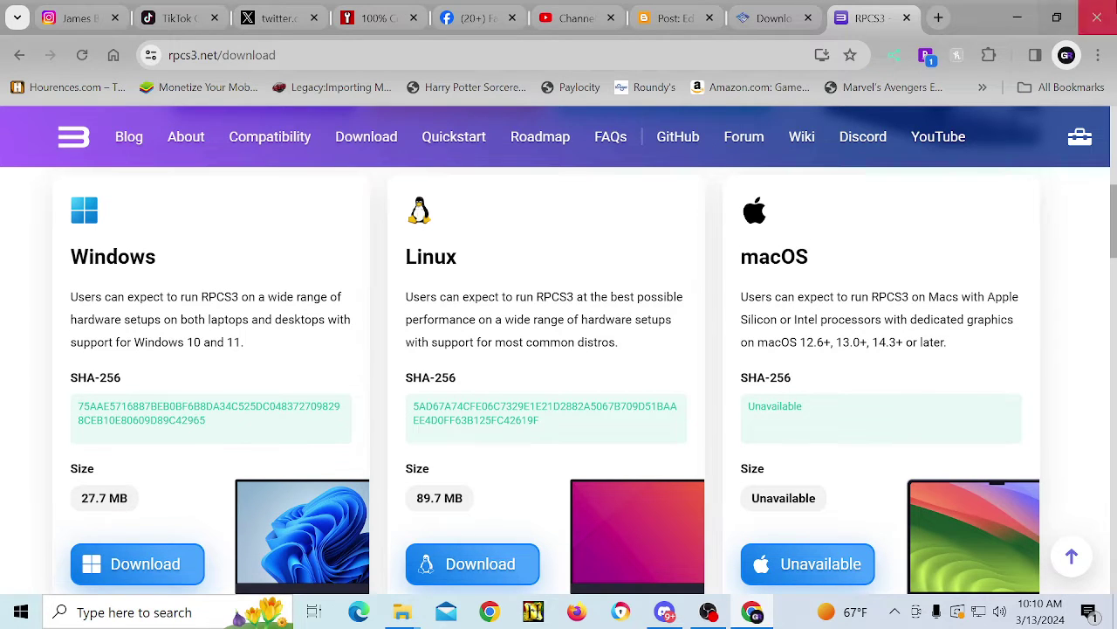
Clear Chrome and File Explorer away, move the RPCS3 shortcut to the top row and launch it.
left_click(1020, 21)
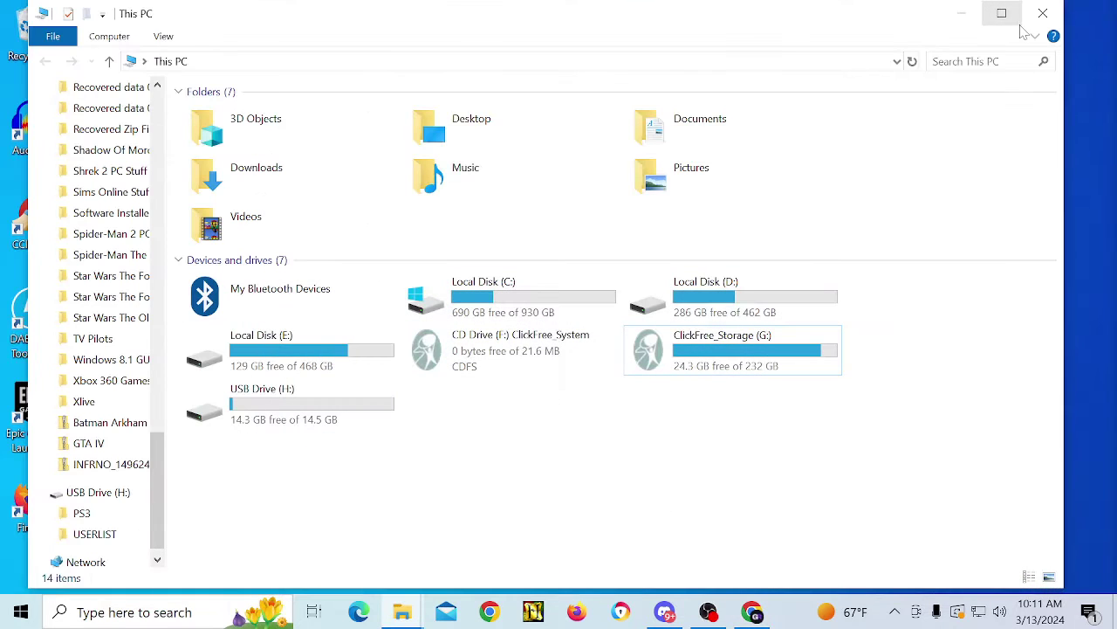
left_click(963, 16)
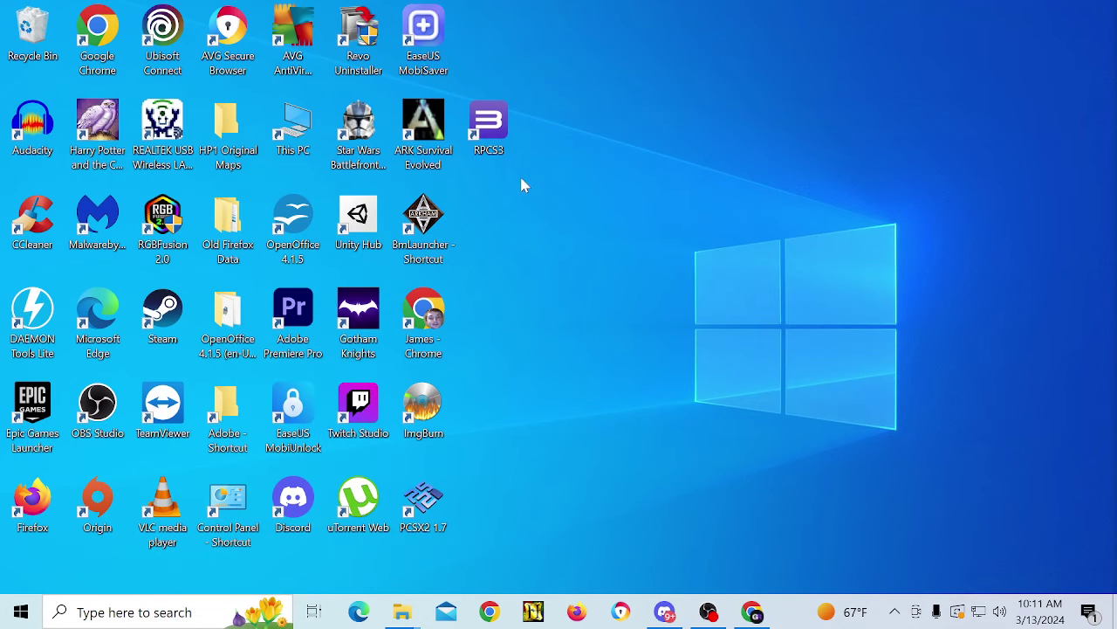
left_click_drag(501, 117, 494, 34)
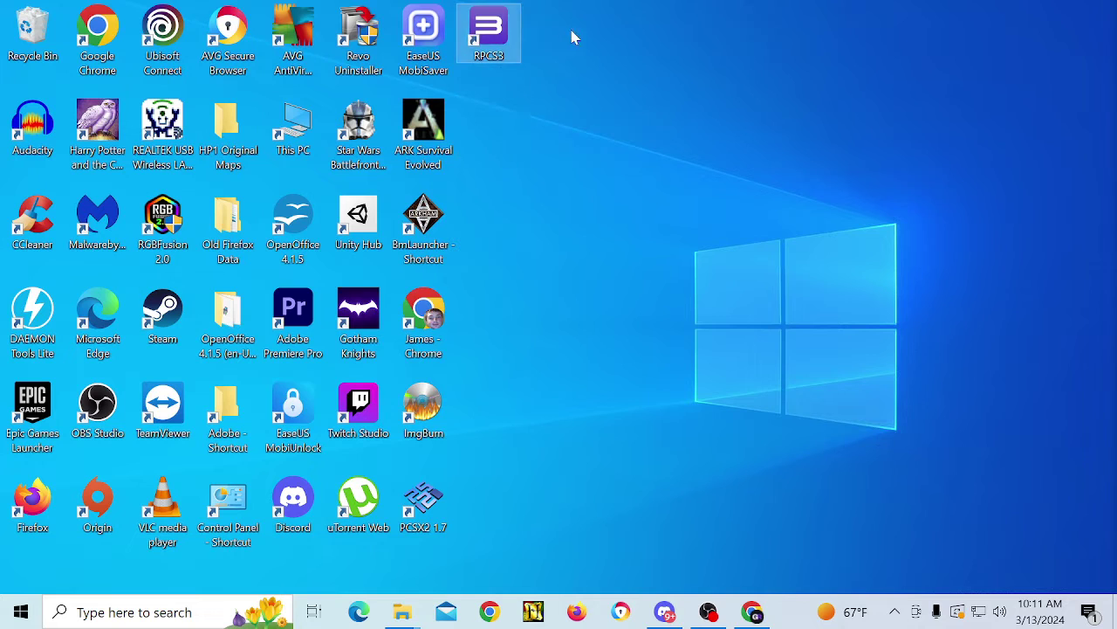
double_click(505, 31)
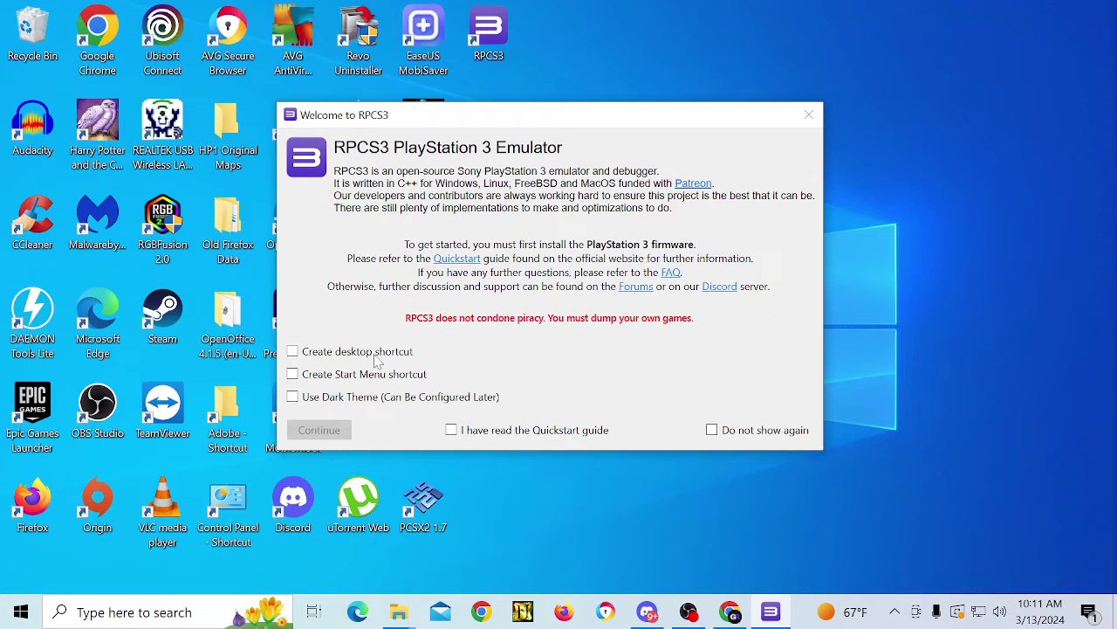
Leave both shortcut options unchecked, confirm the Quickstart guide, continue, and decline the RPCS3 update.
left_click(293, 351)
left_click(293, 374)
left_click(292, 352)
left_click(292, 374)
left_click(451, 429)
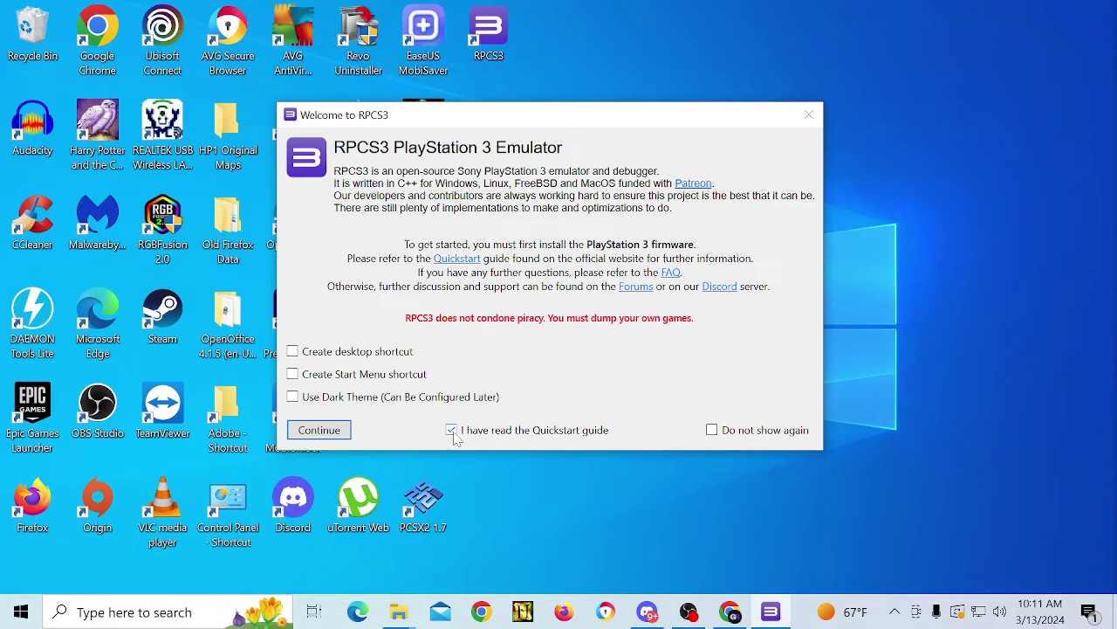
left_click(320, 431)
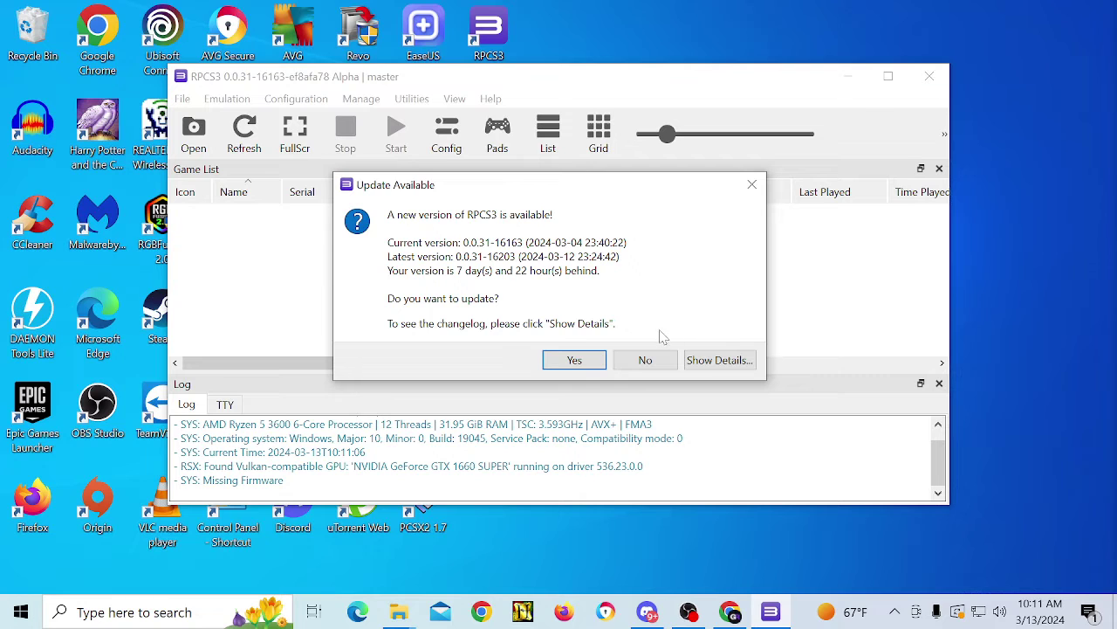
left_click(644, 360)
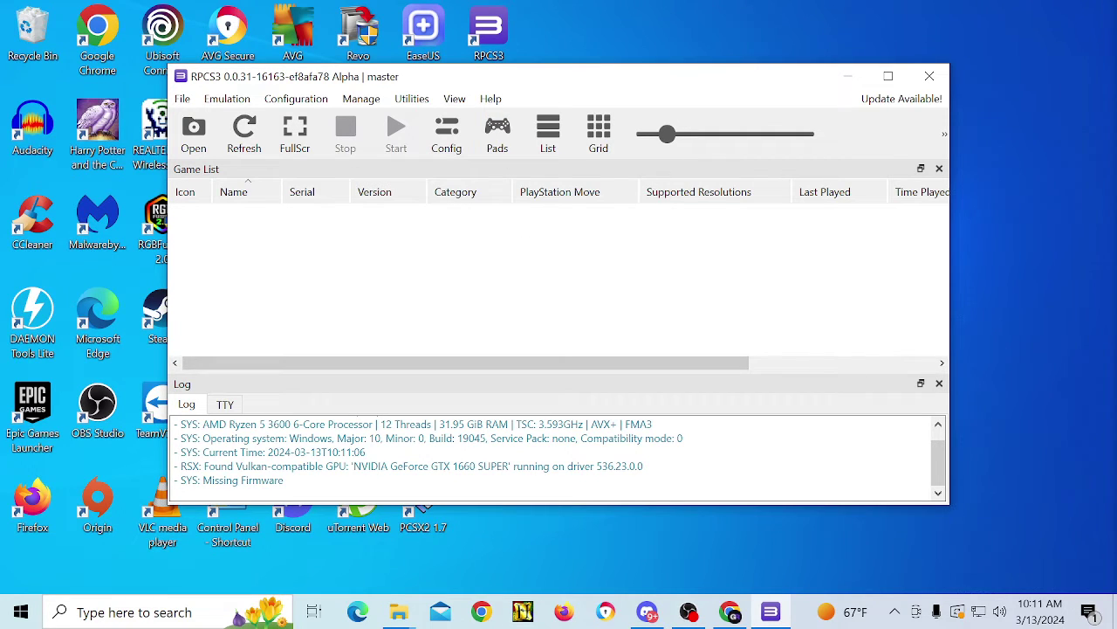
Start Install Firmware from the File menu and browse the file chooser to USB Drive (H:).
left_click(183, 99)
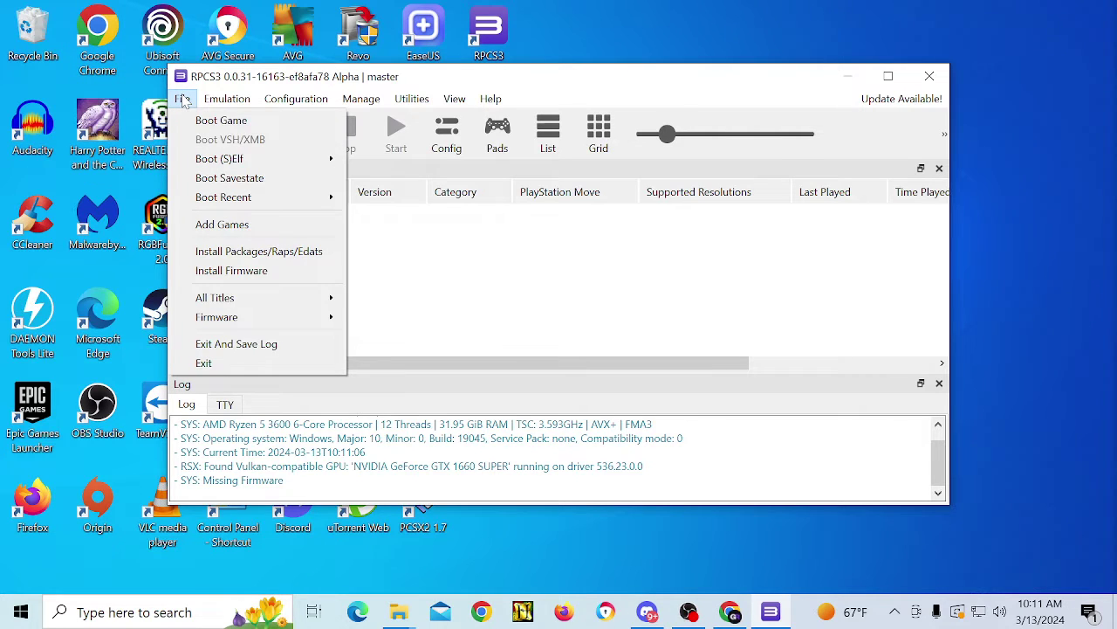
left_click(435, 314)
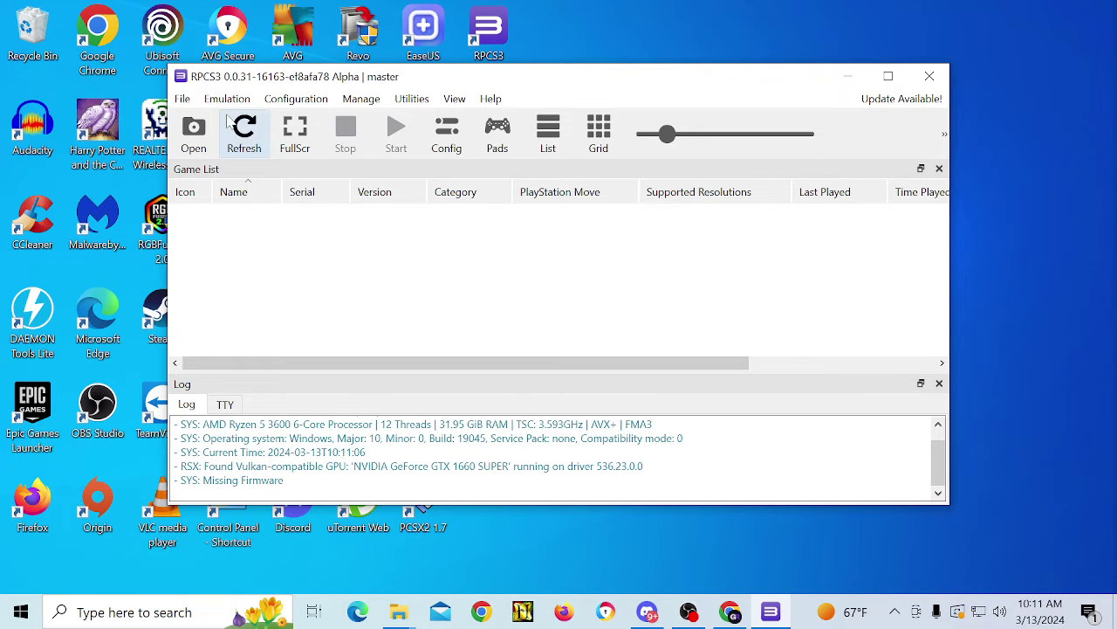
left_click(183, 98)
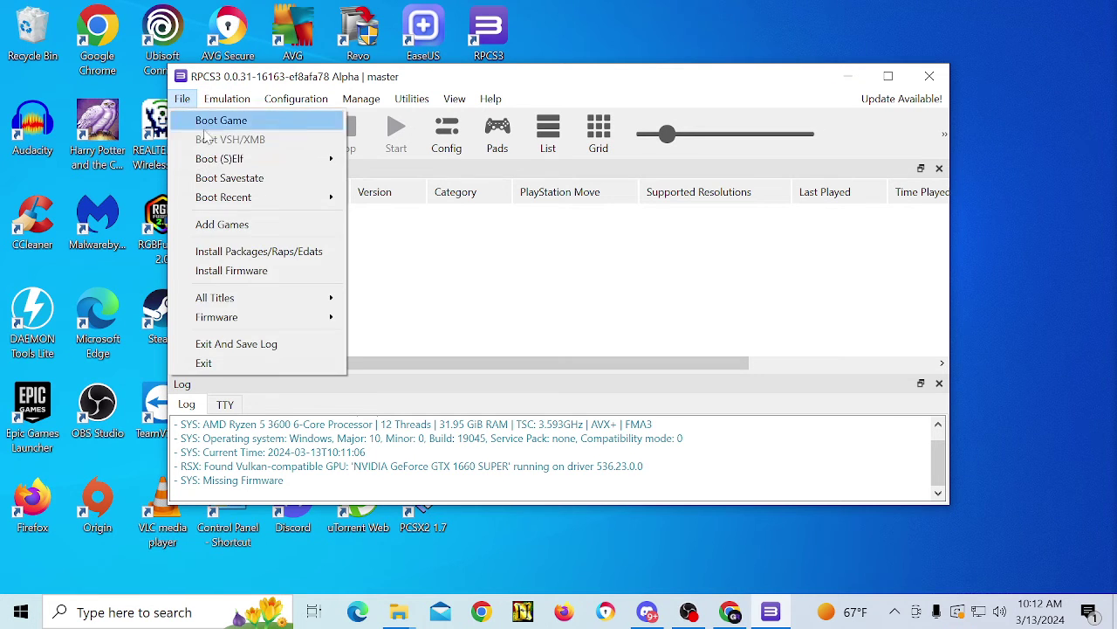
left_click(255, 274)
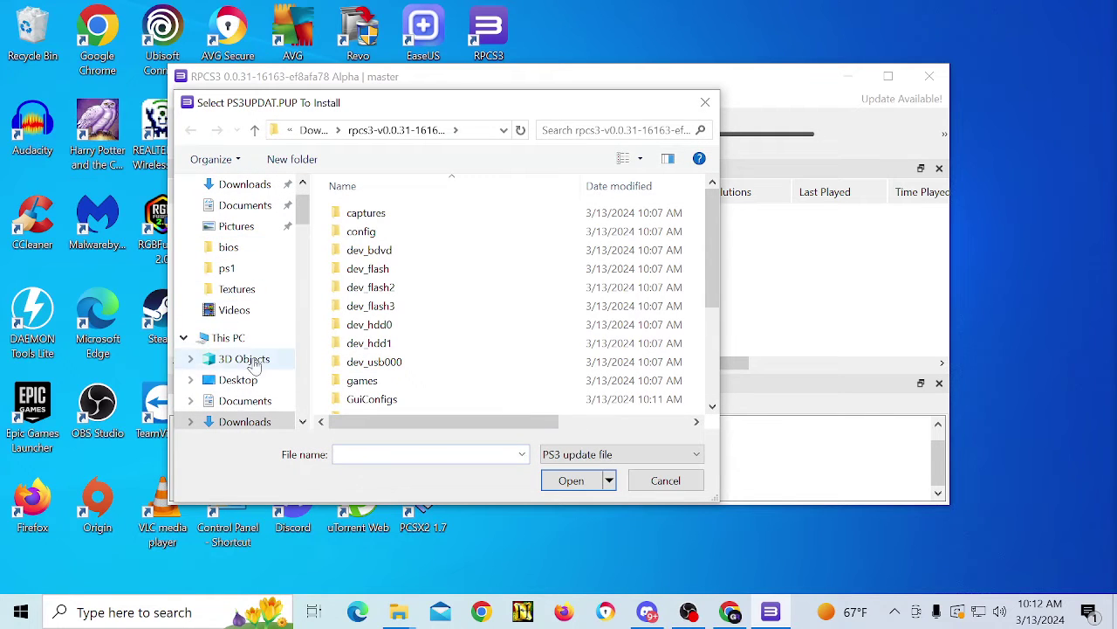
scroll(299, 211, "up", 1)
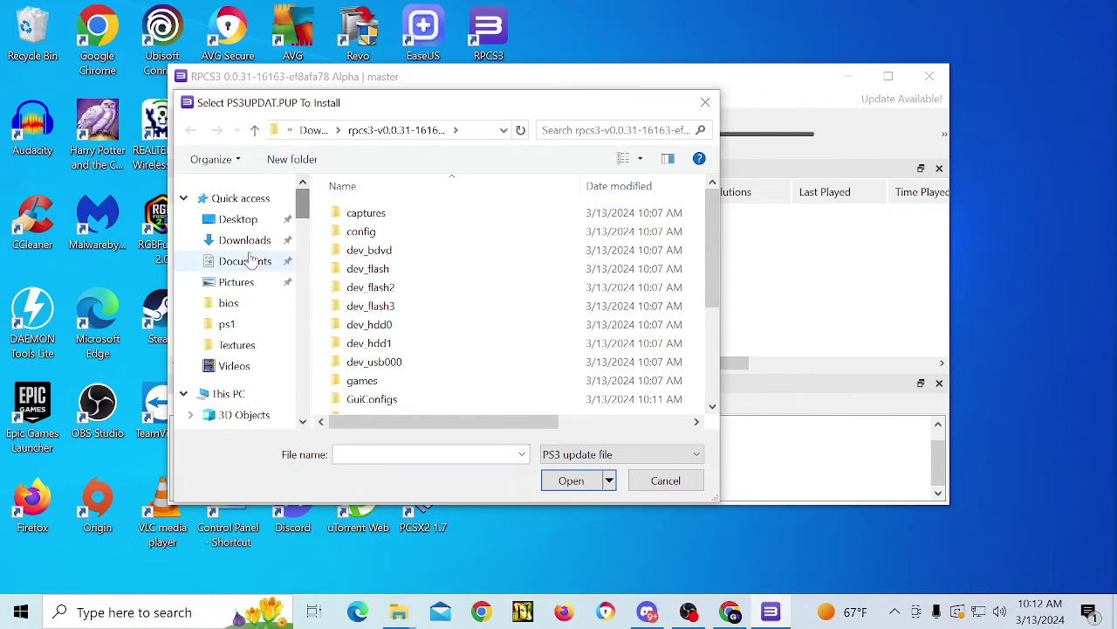
left_click(223, 397)
scroll(454, 367, "down", 5)
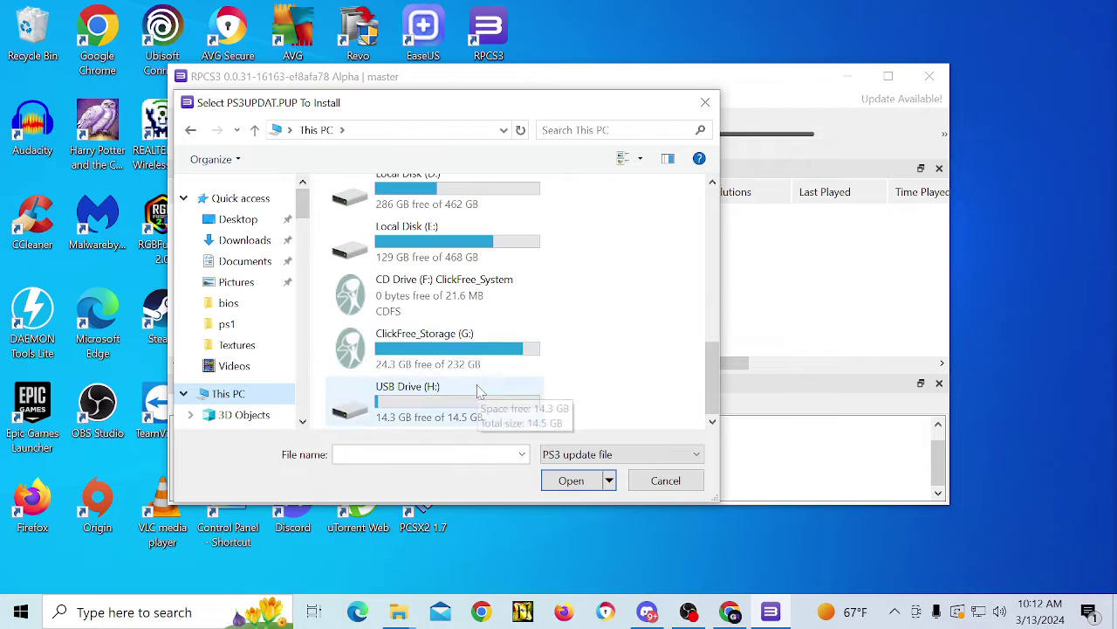
left_click(462, 407)
Install PS3UPDAT.PUP from H:\PS3\UPDATE, accepting the older 4.90.1 firmware and the success notice.
double_click(462, 407)
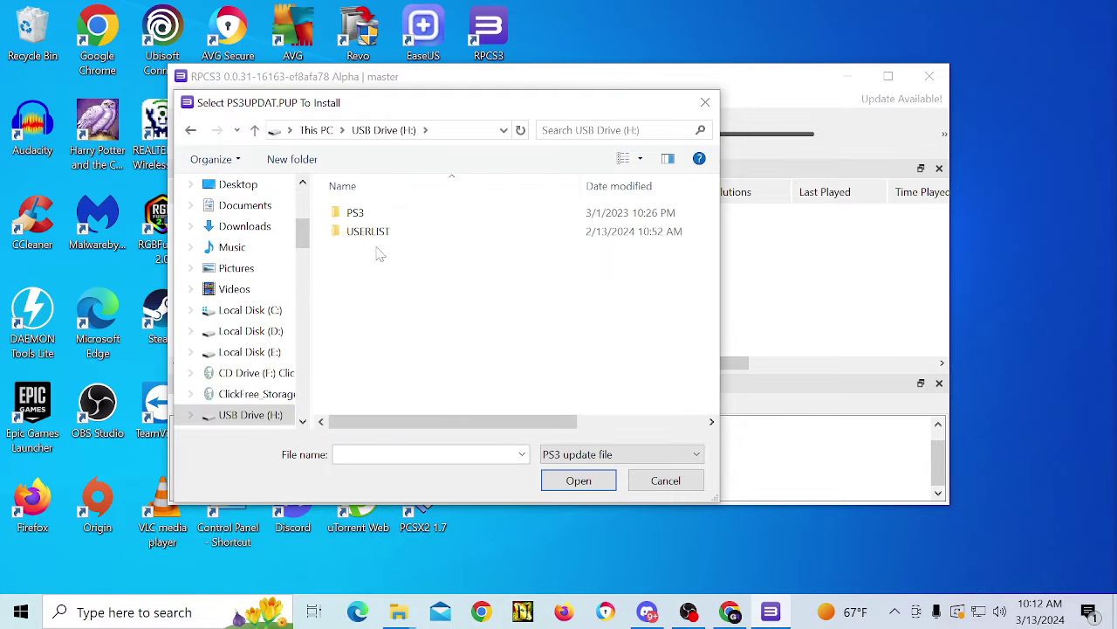
double_click(354, 214)
double_click(372, 216)
left_click(384, 214)
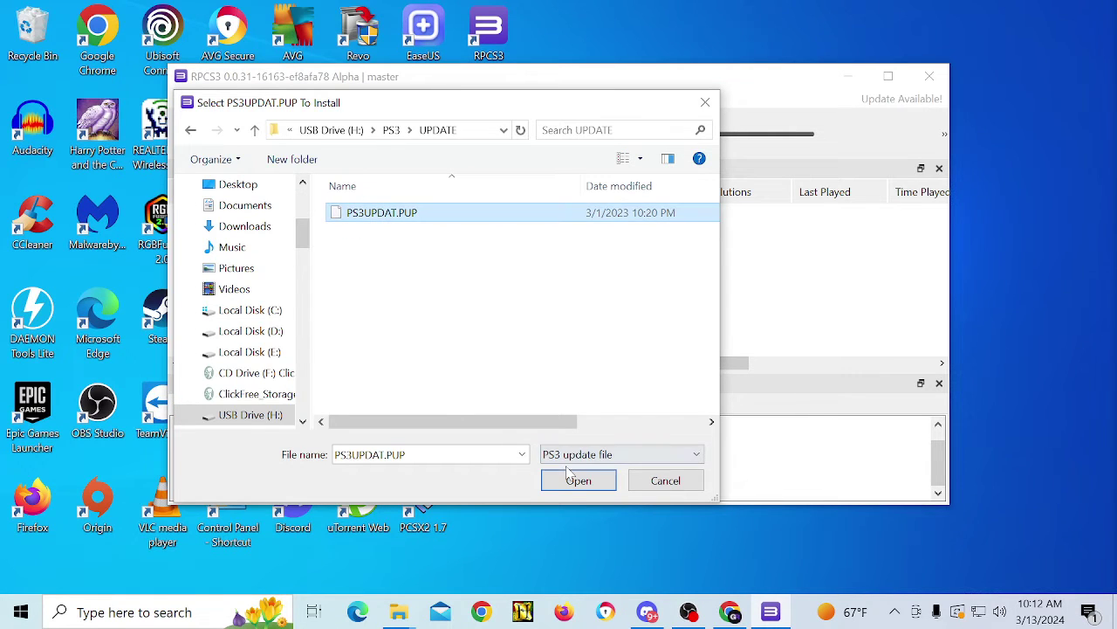
left_click(578, 480)
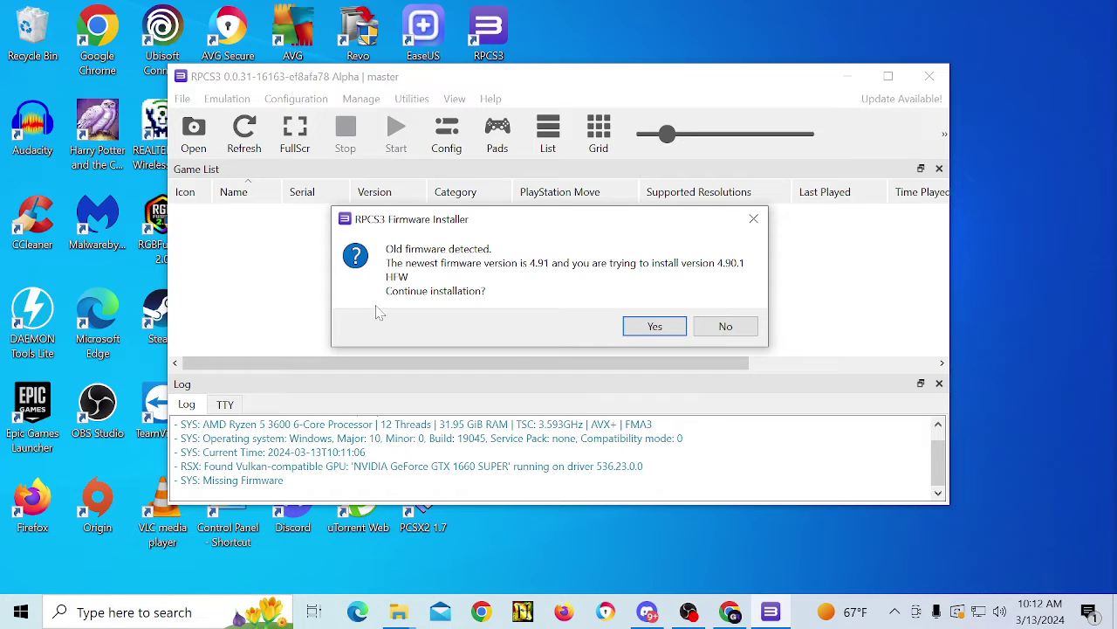
left_click(654, 327)
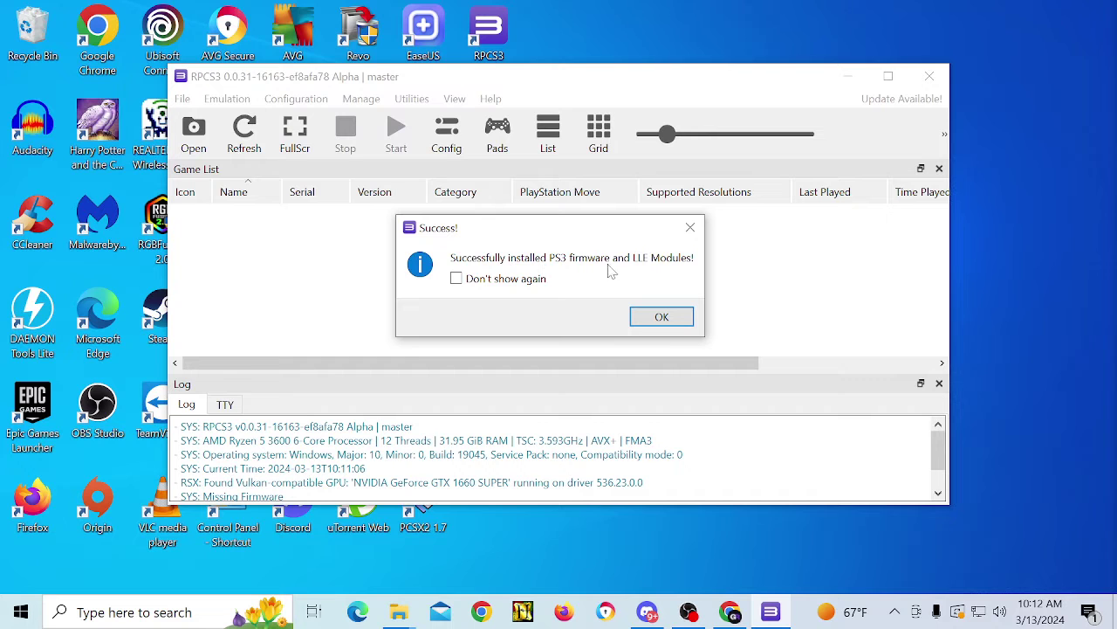
left_click(668, 316)
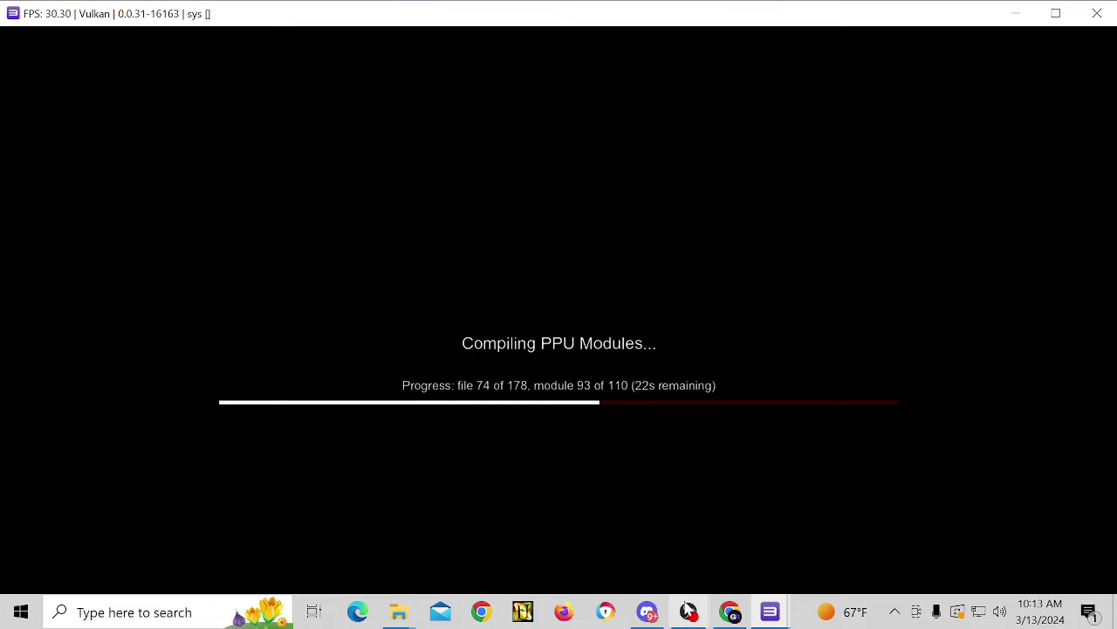
Wait for the Compiling PPU Modules progress to finish and RPCS3's main window to return.
mouse_move(692, 618)
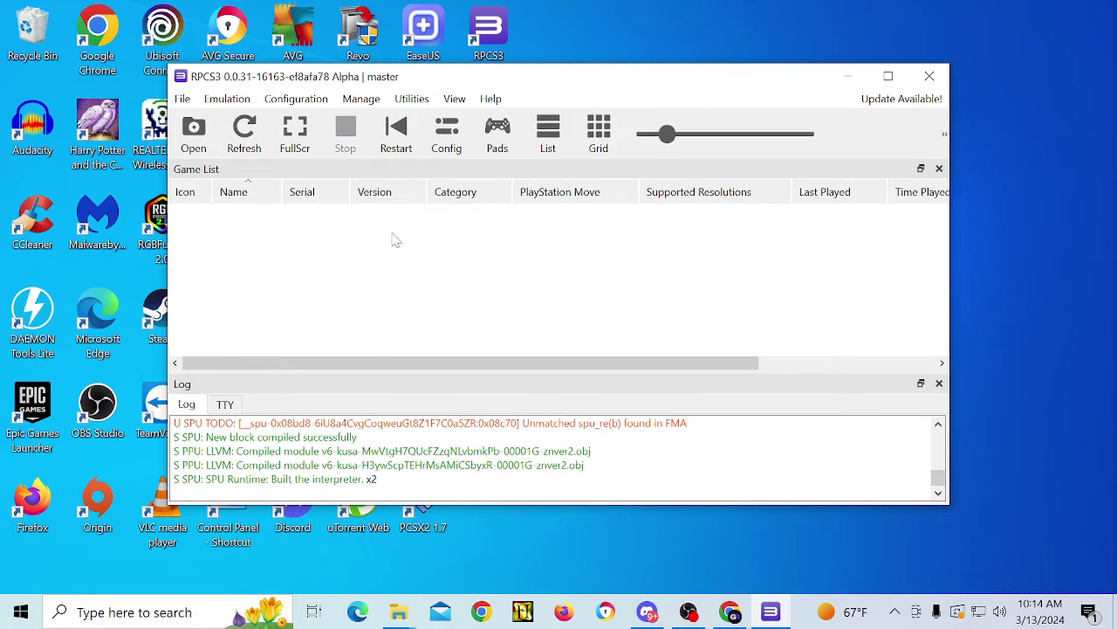
Attempt to boot the G:/PS3ISO folder and dismiss the Boot Failed no-bootable-content message.
left_click(198, 129)
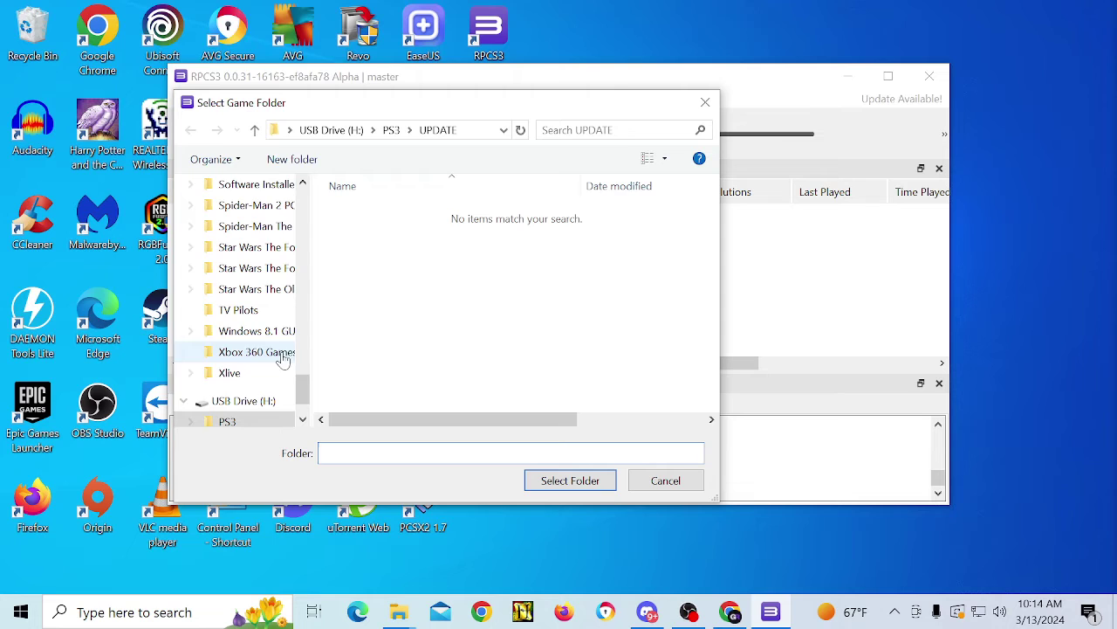
scroll(262, 353, "down", 1)
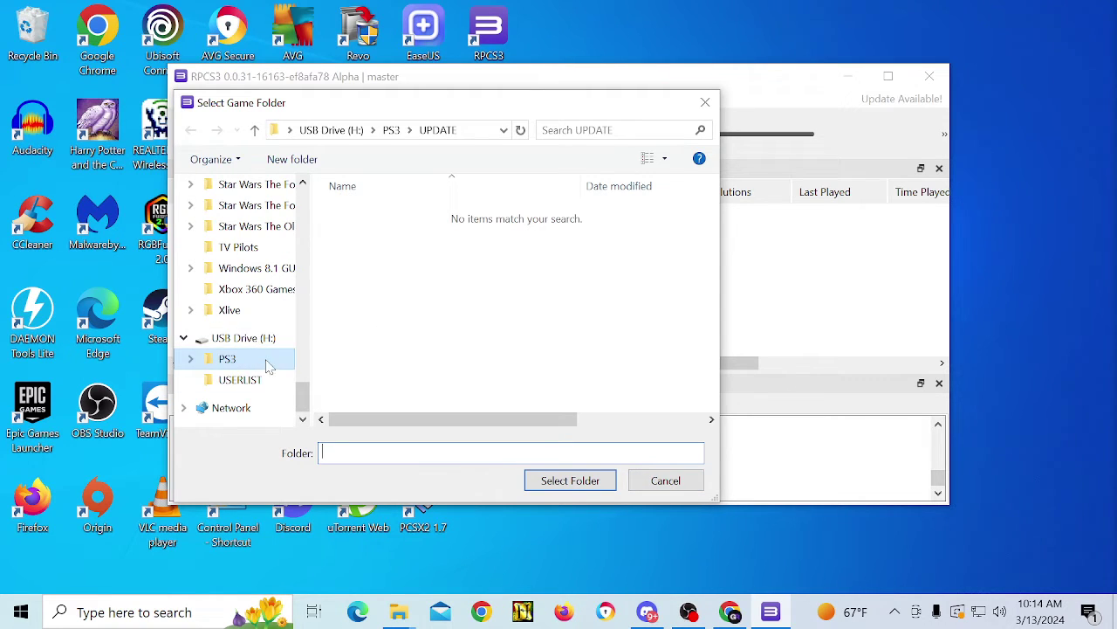
scroll(271, 295, "up", 2)
scroll(270, 295, "up", 2)
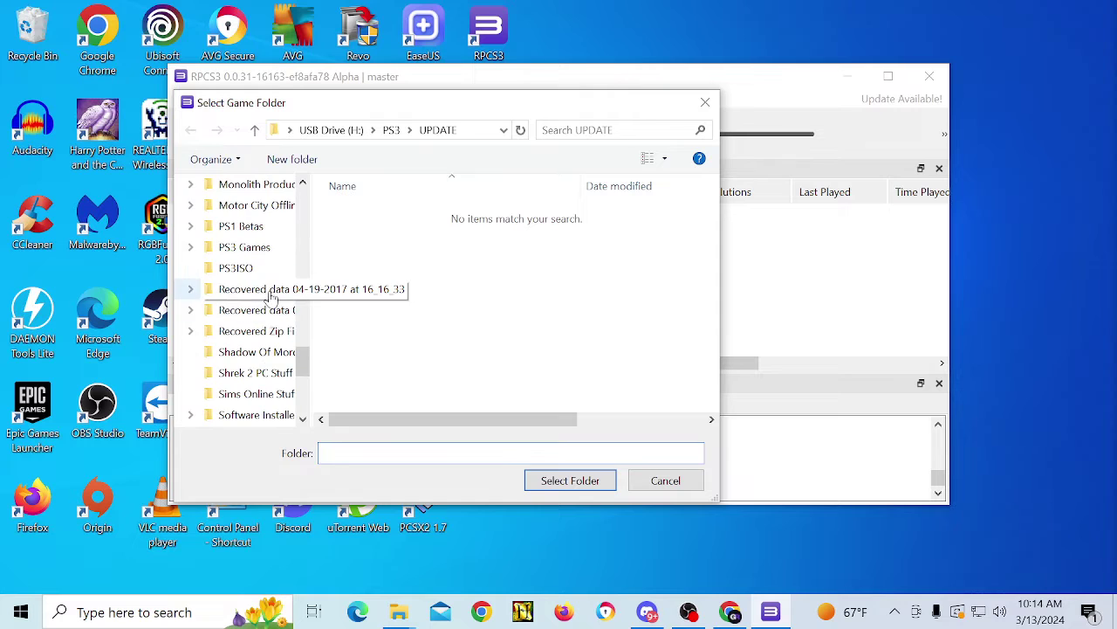
left_click(237, 268)
left_click(571, 480)
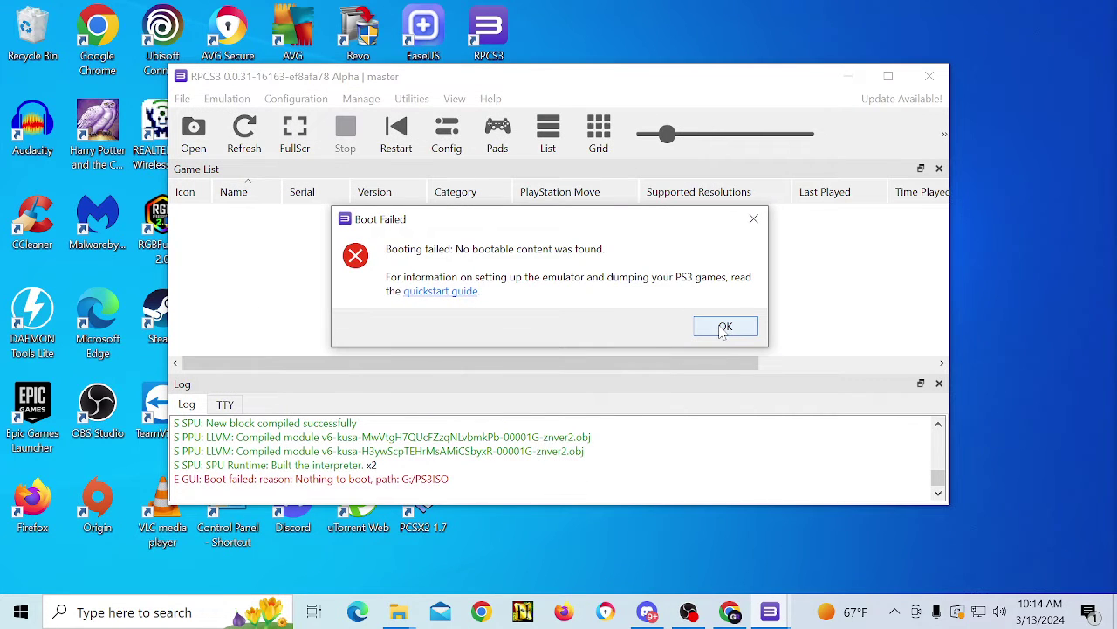
left_click(723, 327)
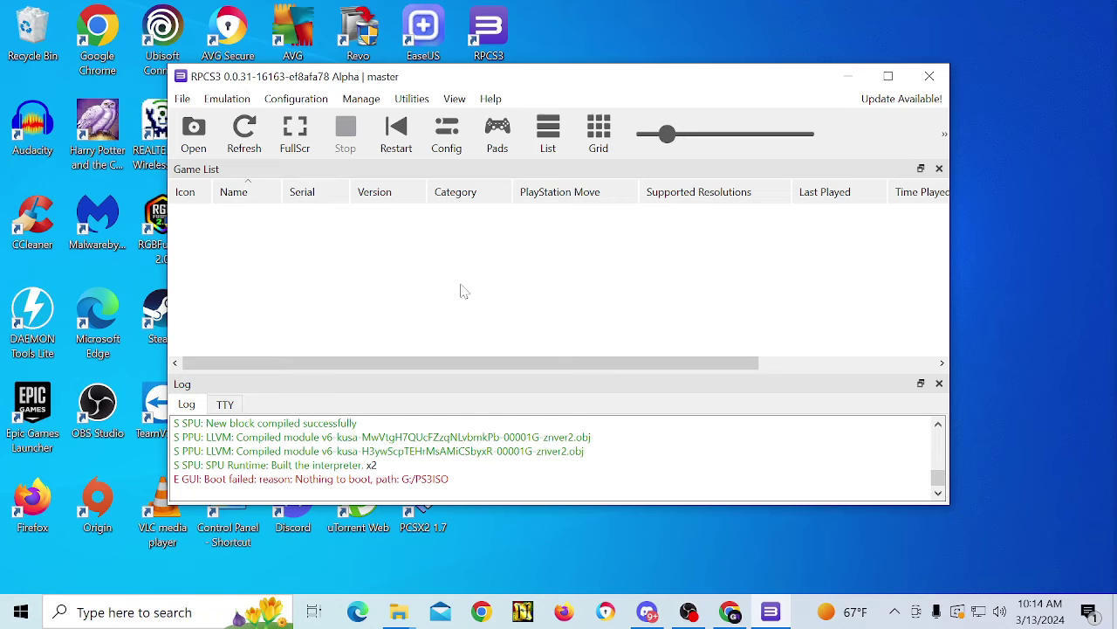
Open the PS3ISO folder on ClickFree_Storage (G:) in File Explorer.
left_click(416, 620)
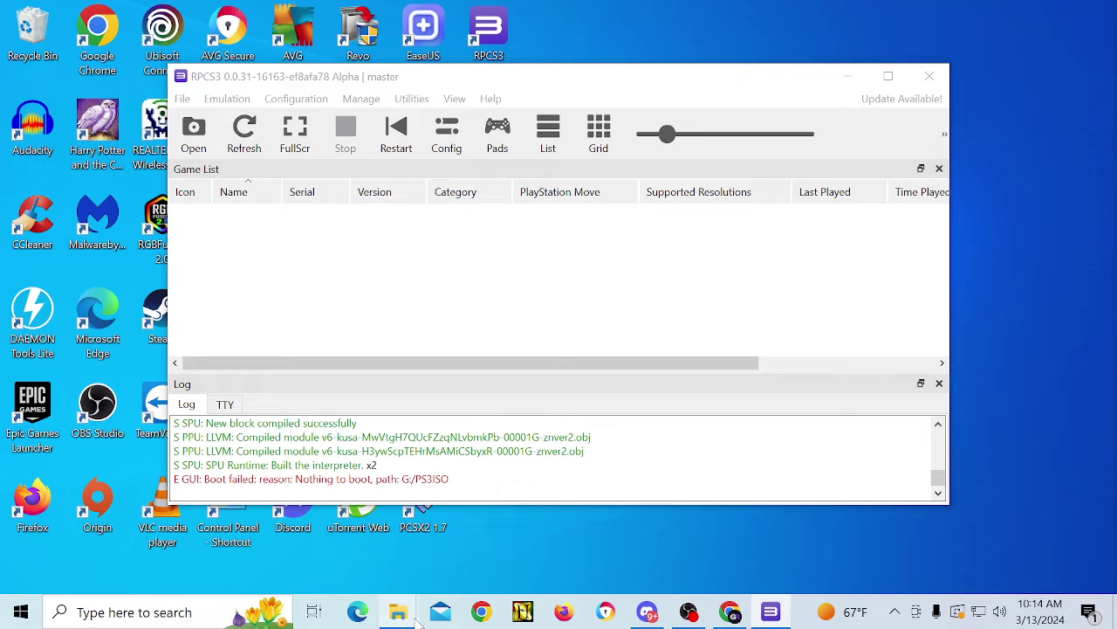
left_click(424, 535)
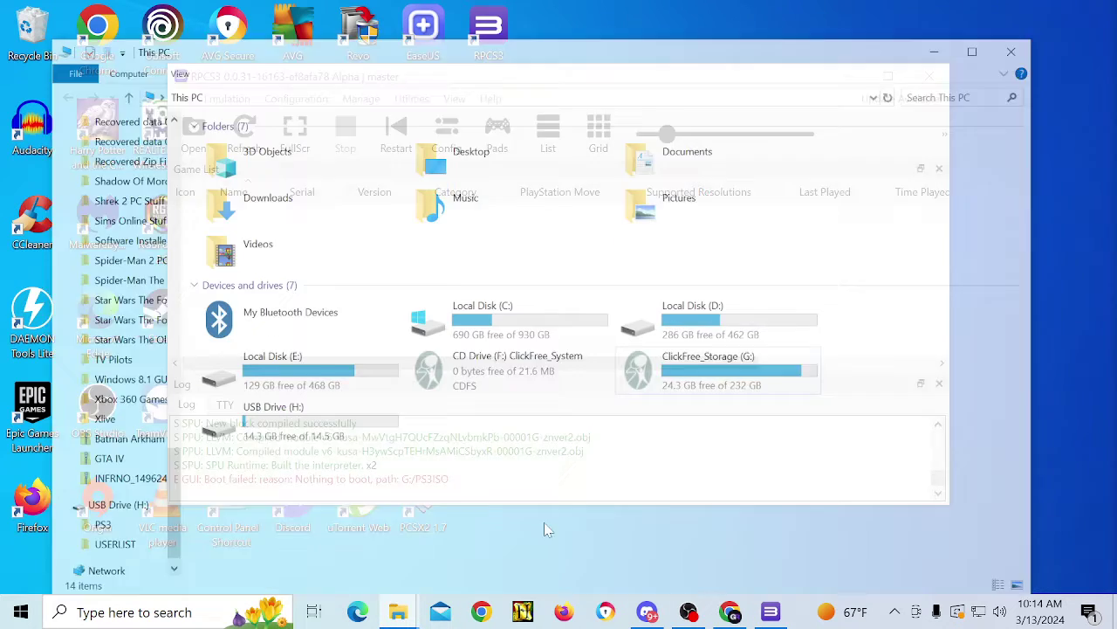
double_click(329, 423)
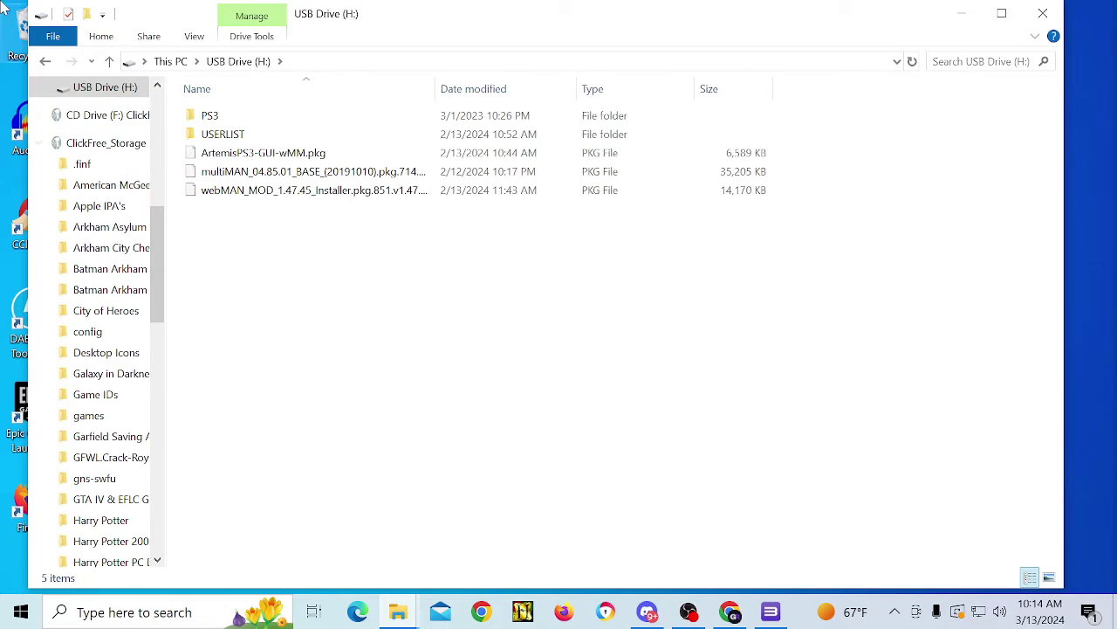
left_click(46, 62)
left_click(724, 419)
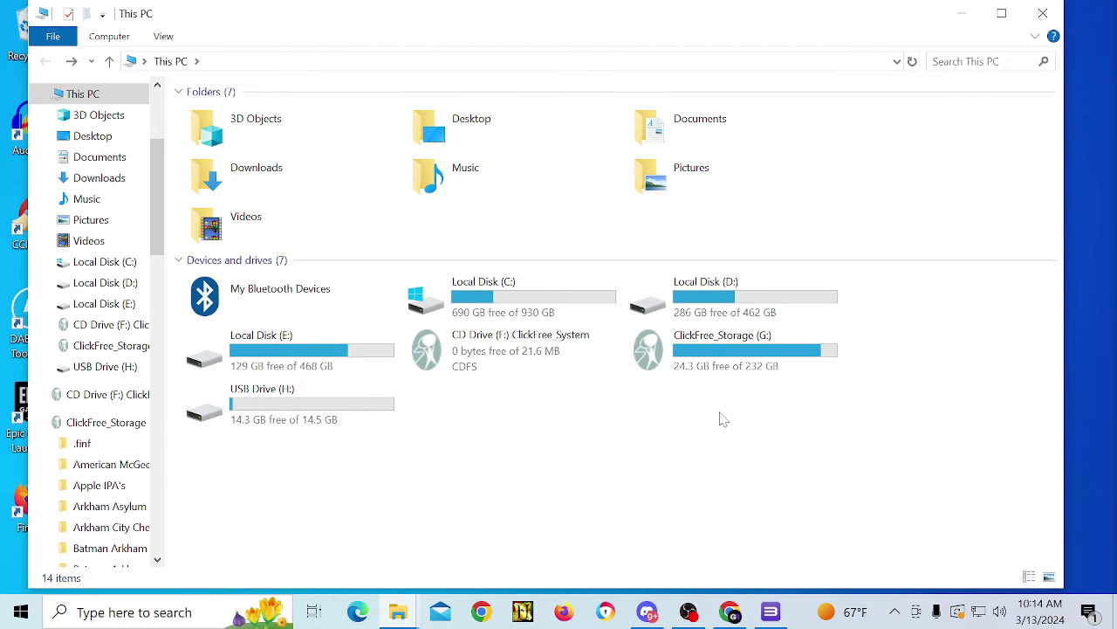
double_click(735, 358)
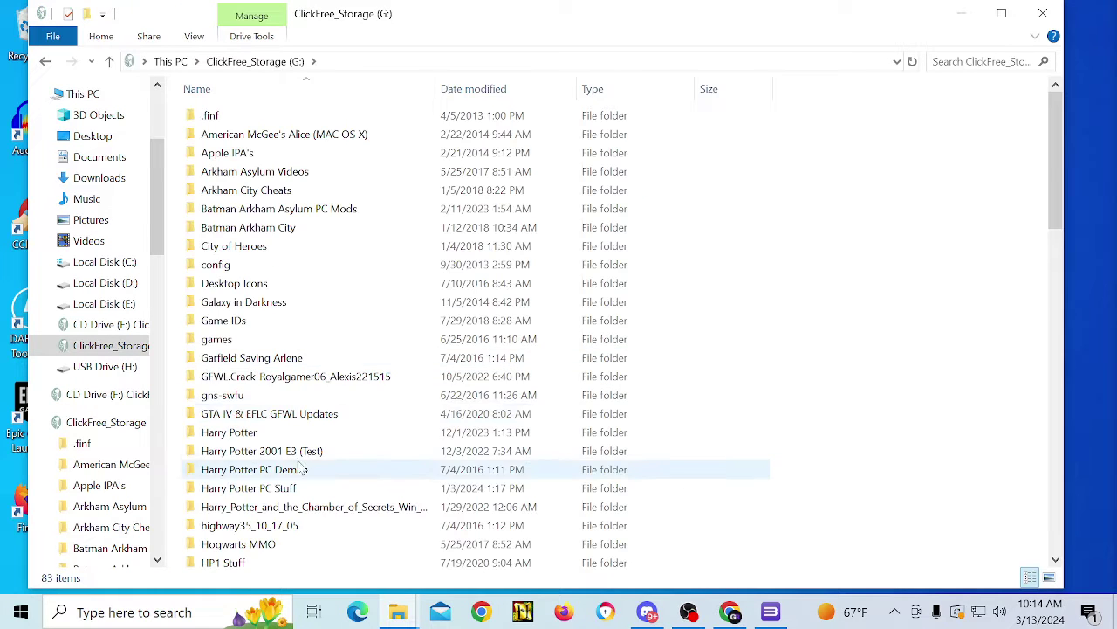
scroll(256, 427, "down", 8)
double_click(256, 428)
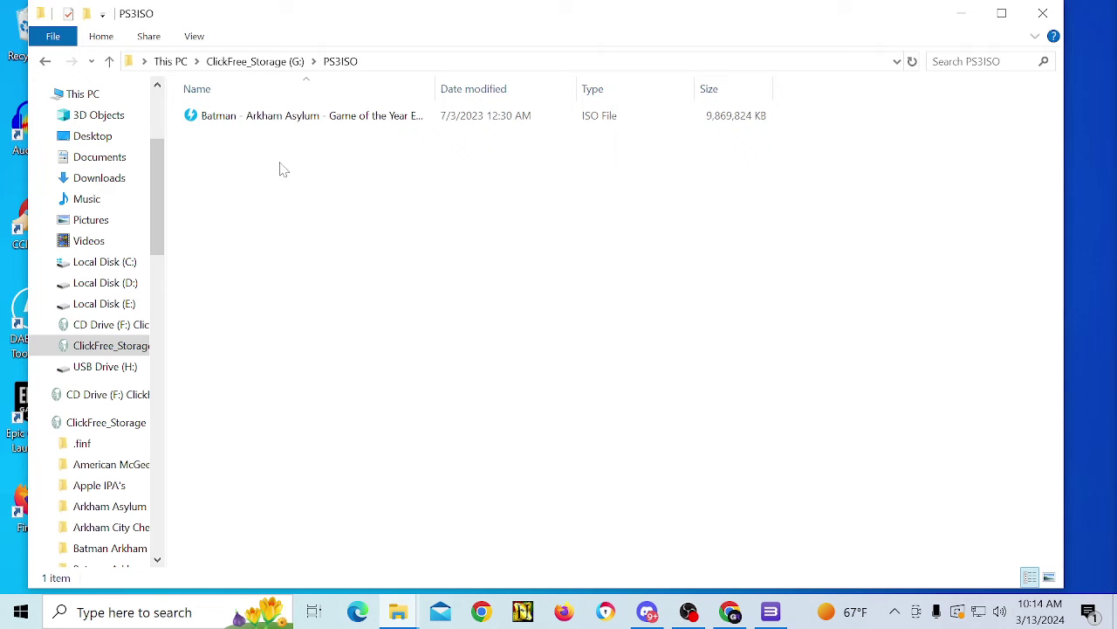
Bring up the 7-Zip submenu from the Batman Arkham Asylum ISO's context menu.
right_click(245, 117)
left_click(664, 232)
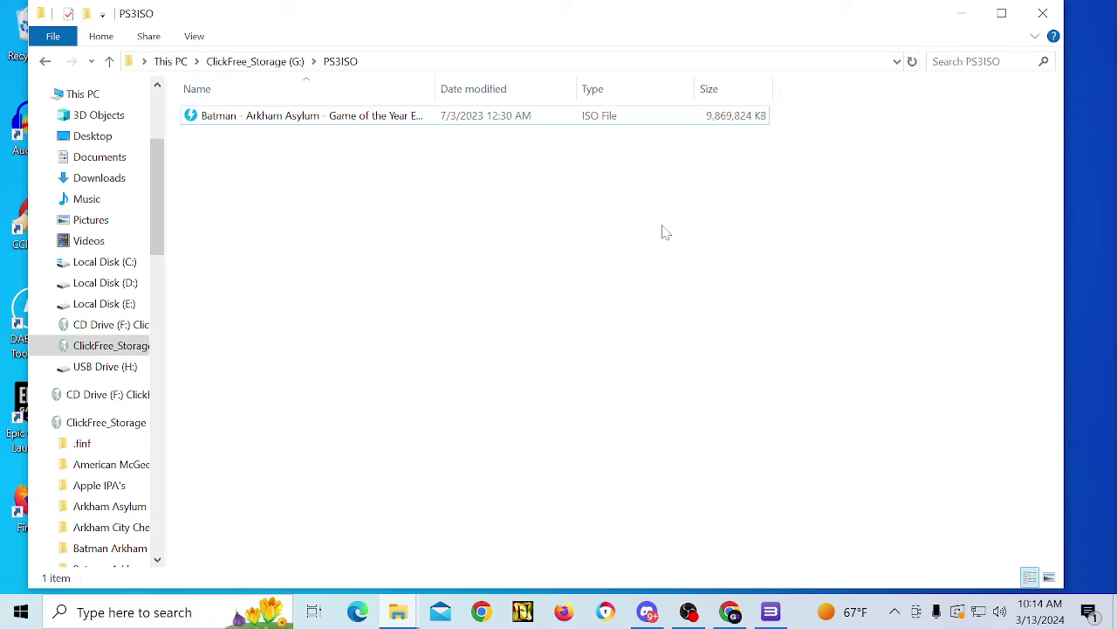
right_click(245, 117)
mouse_move(436, 185)
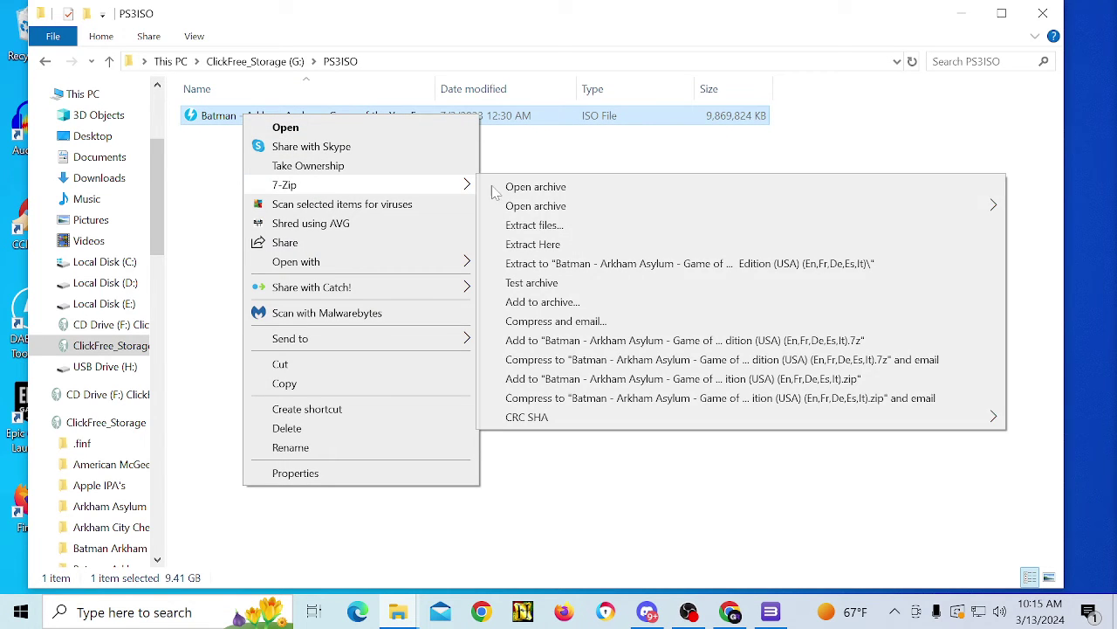
Open 7-Zip's Extract files dialog for the Batman ISO and its destination folder chooser.
left_click(552, 234)
left_click(764, 209)
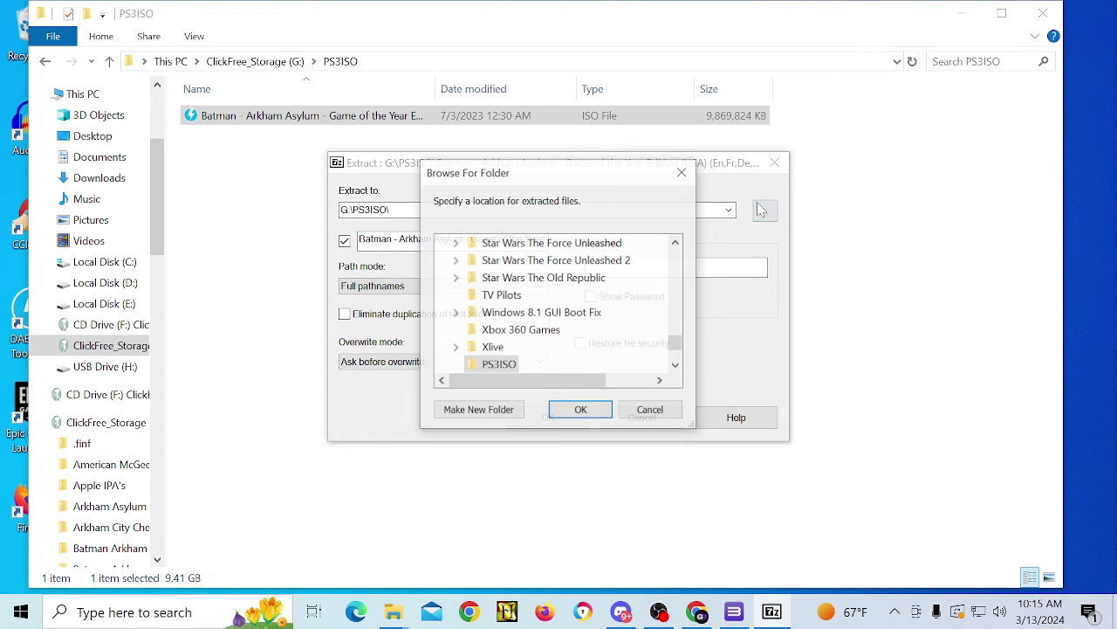
left_click_drag(675, 344, 677, 249)
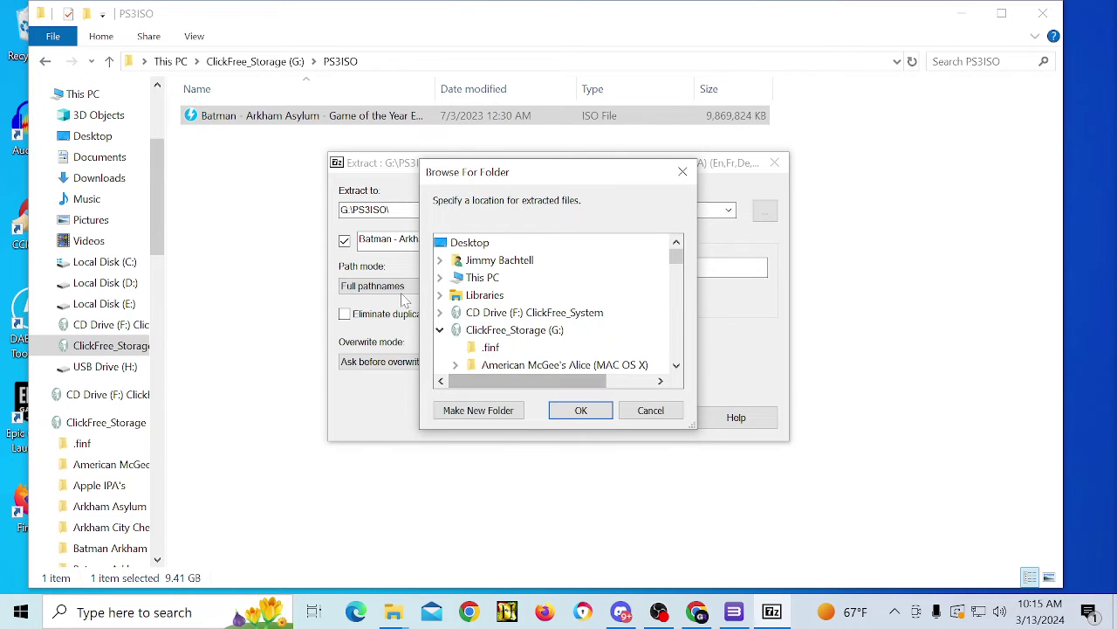
Navigate the folder chooser's tree under This PC and select Local Disk (C:).
left_click(439, 330)
left_click(439, 277)
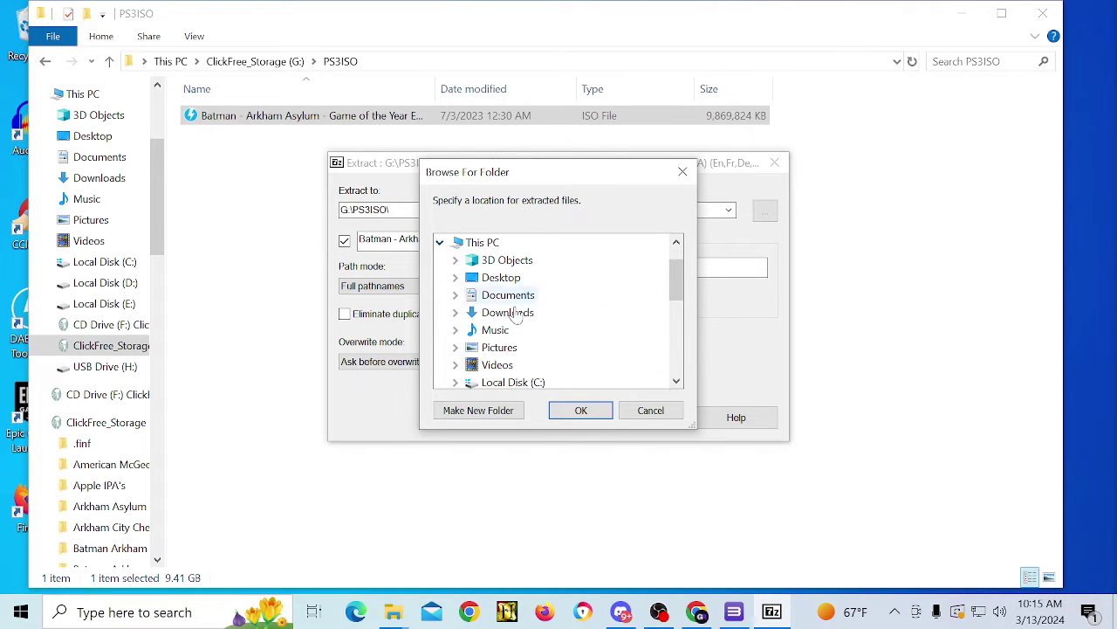
scroll(515, 318, "down", 2)
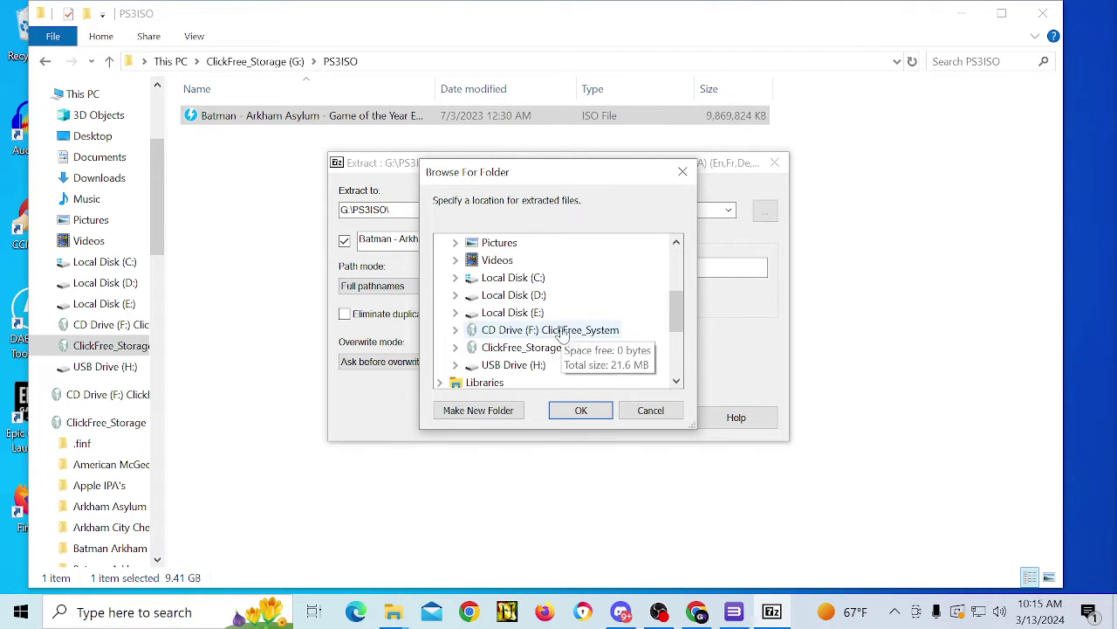
double_click(515, 277)
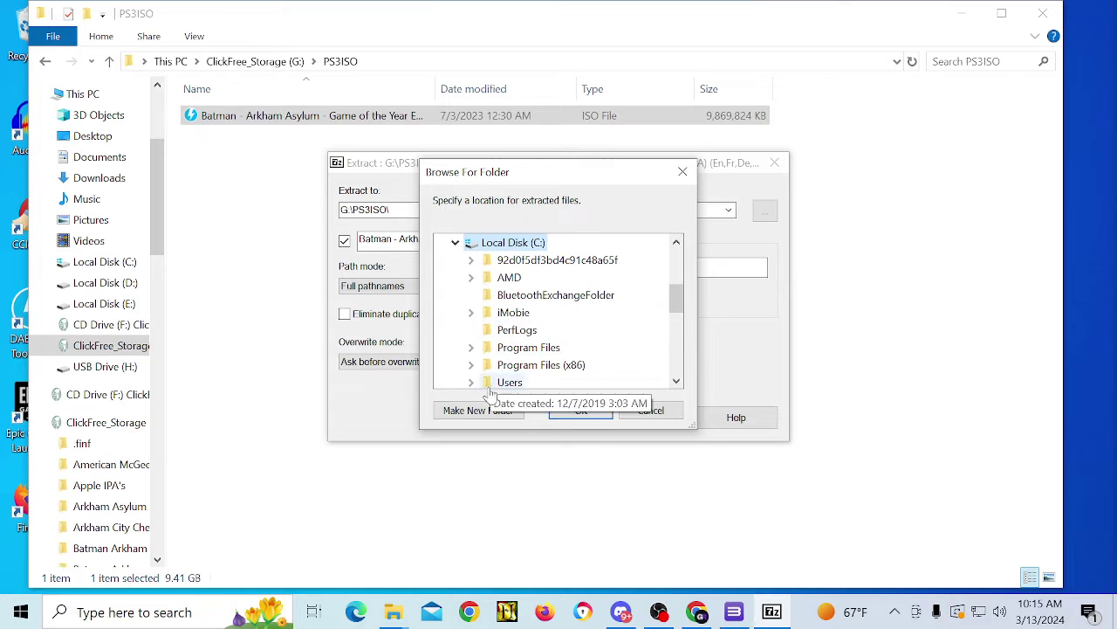
double_click(572, 365)
scroll(559, 343, "down", 4)
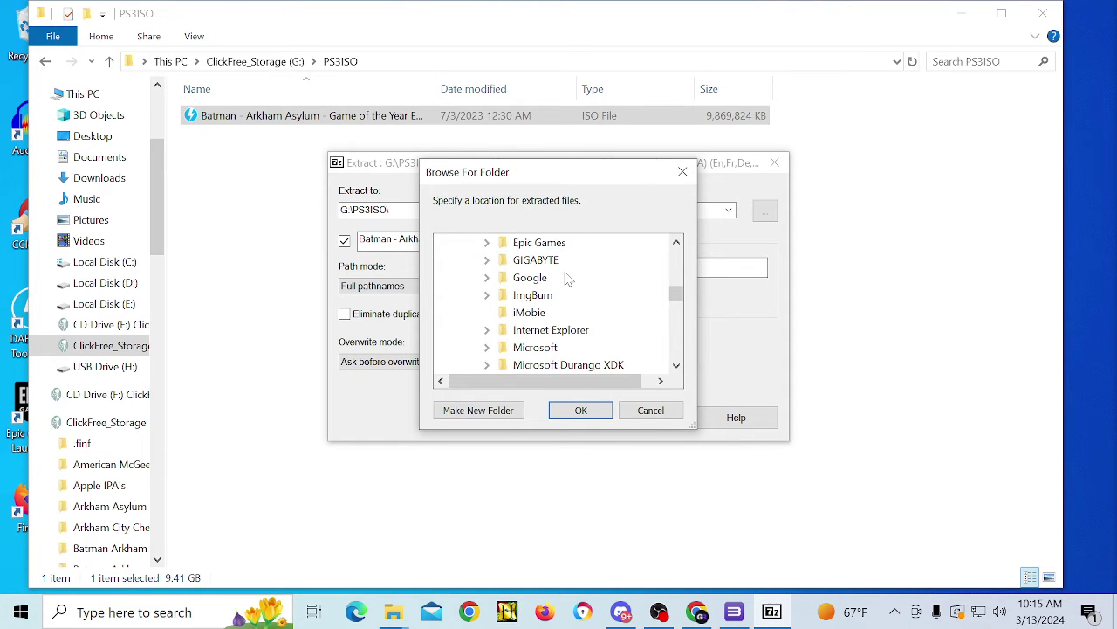
scroll(567, 277, "up", 5)
double_click(522, 297)
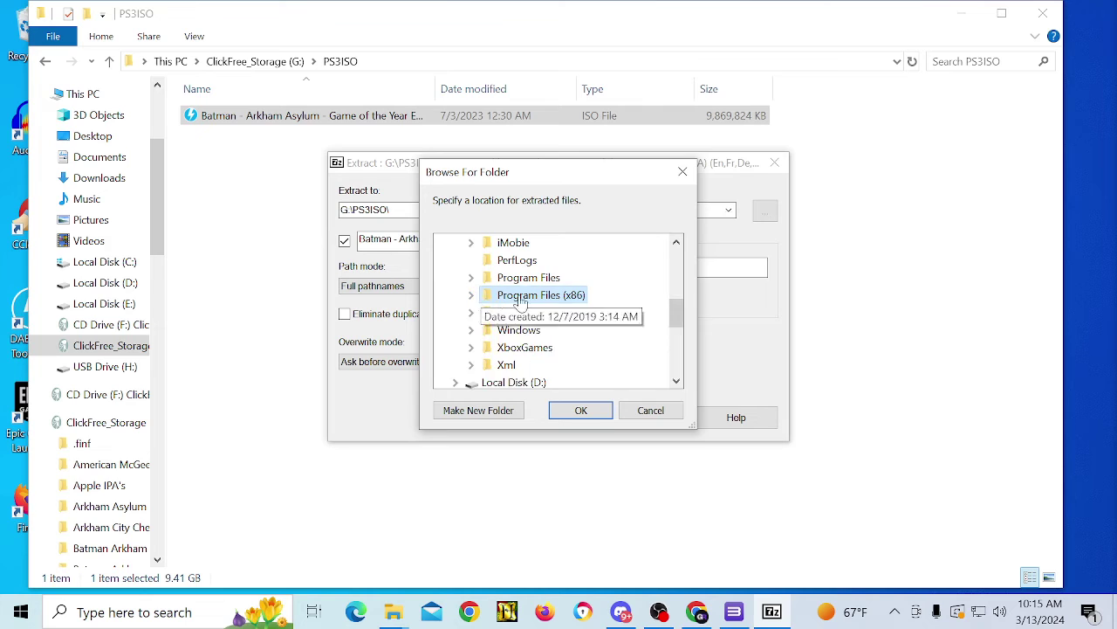
scroll(521, 301, "up", 6)
scroll(524, 323, "down", 1)
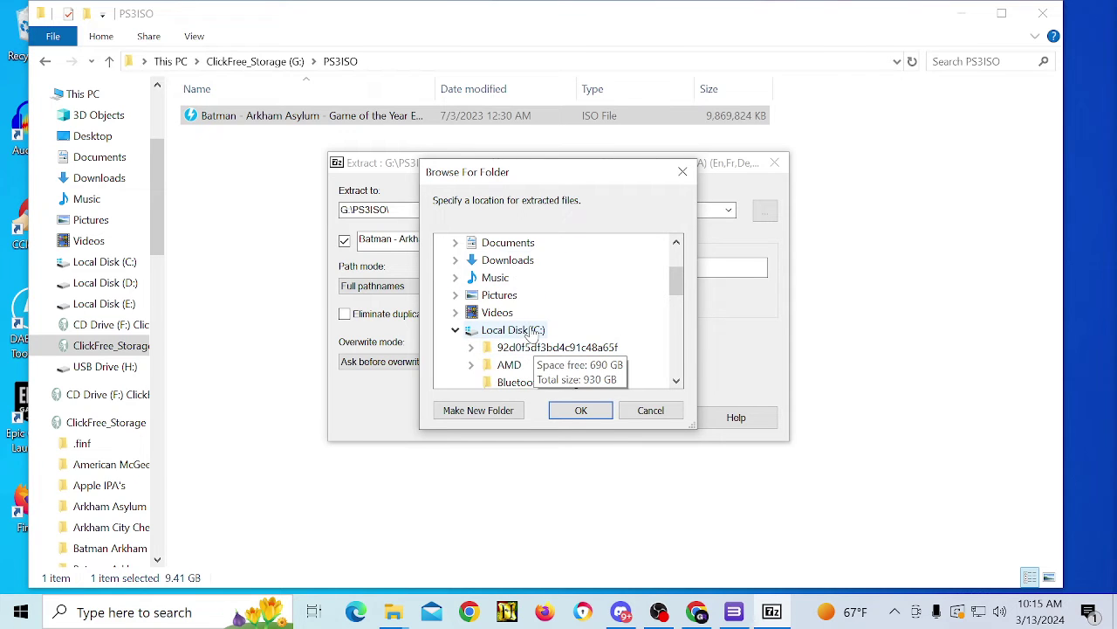
left_click(531, 335)
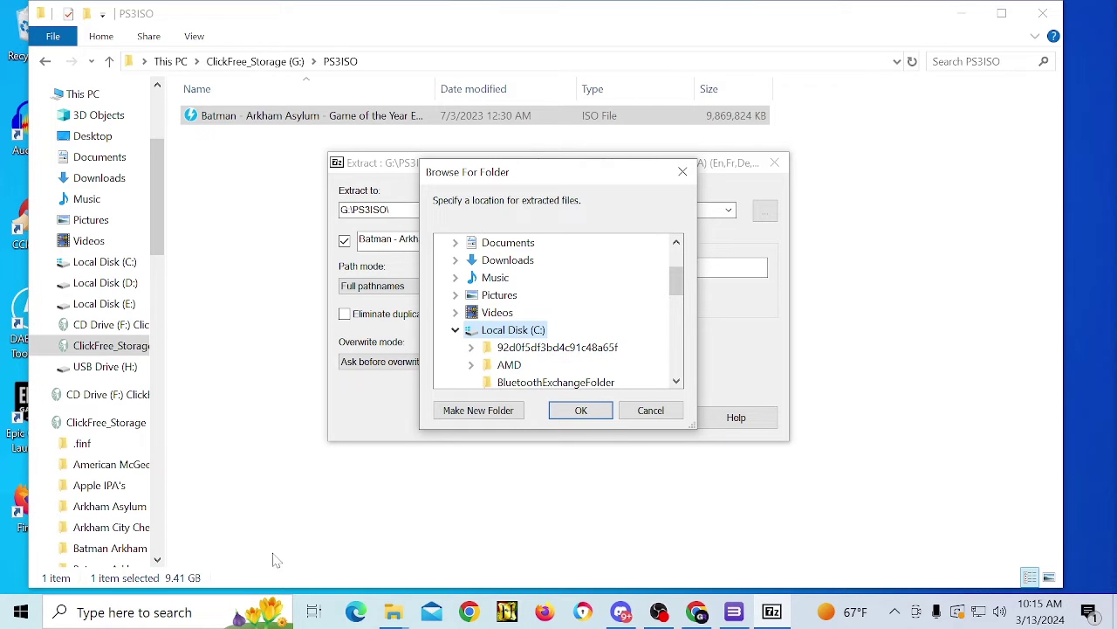
left_click(393, 612)
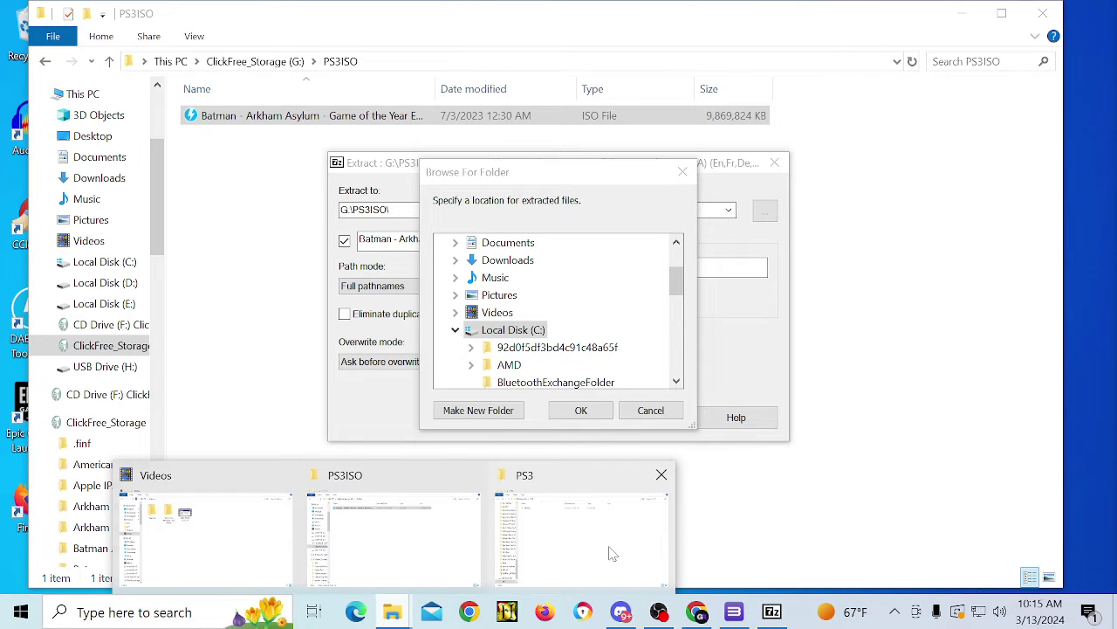
Open Local Disk (C:) from This PC in a File Explorer window.
left_click(220, 521)
left_click(137, 297)
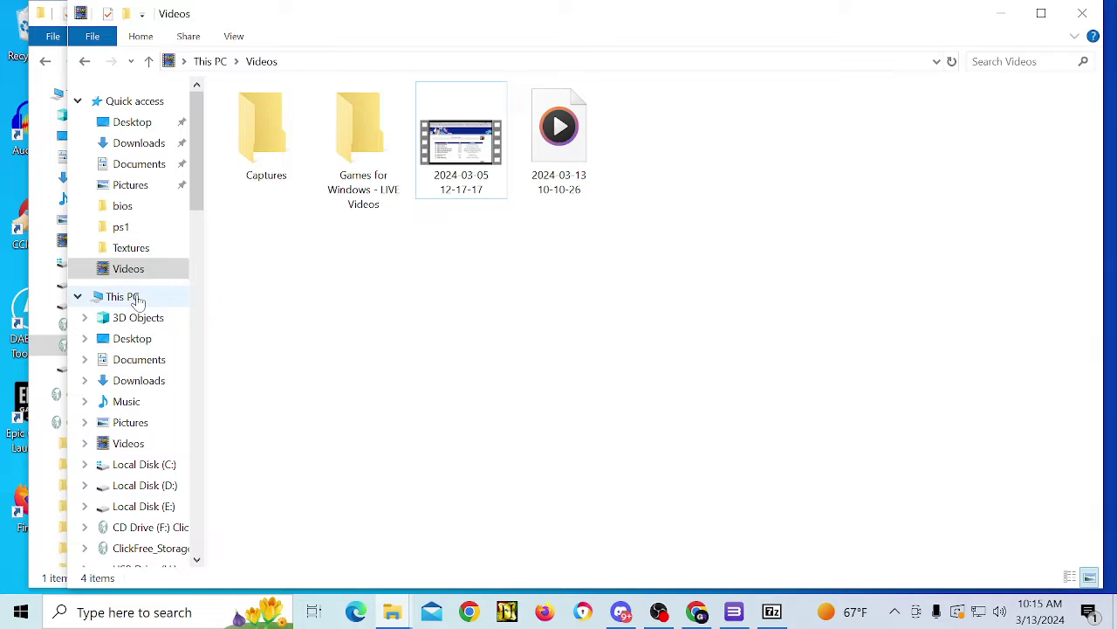
left_click(611, 464)
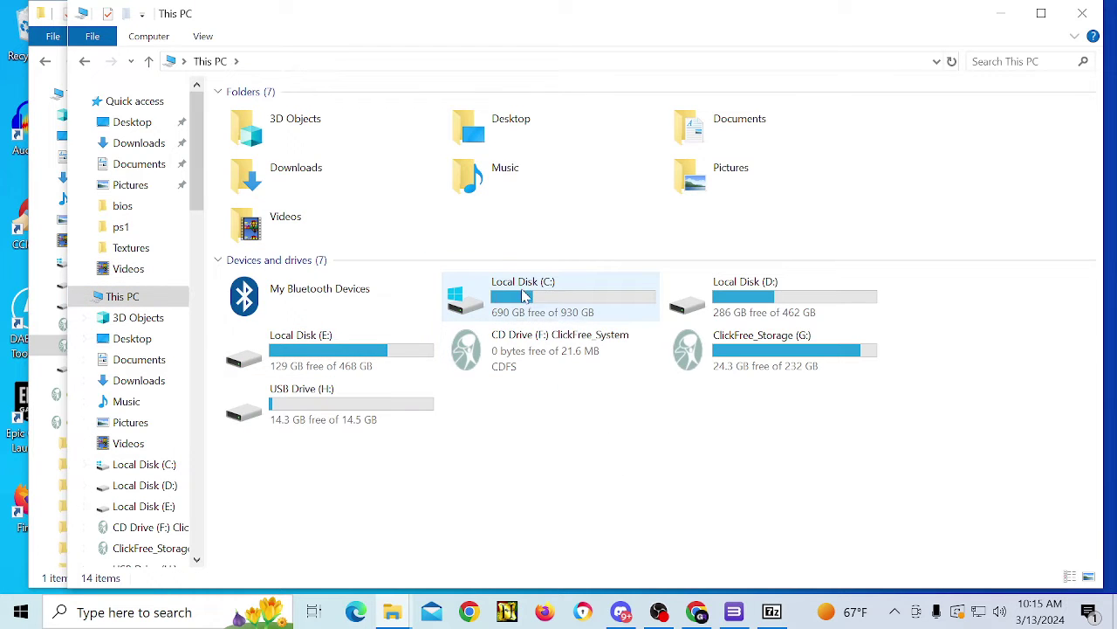
double_click(524, 299)
Create a new folder at the drive root named 'Batman AA'.
right_click(358, 483)
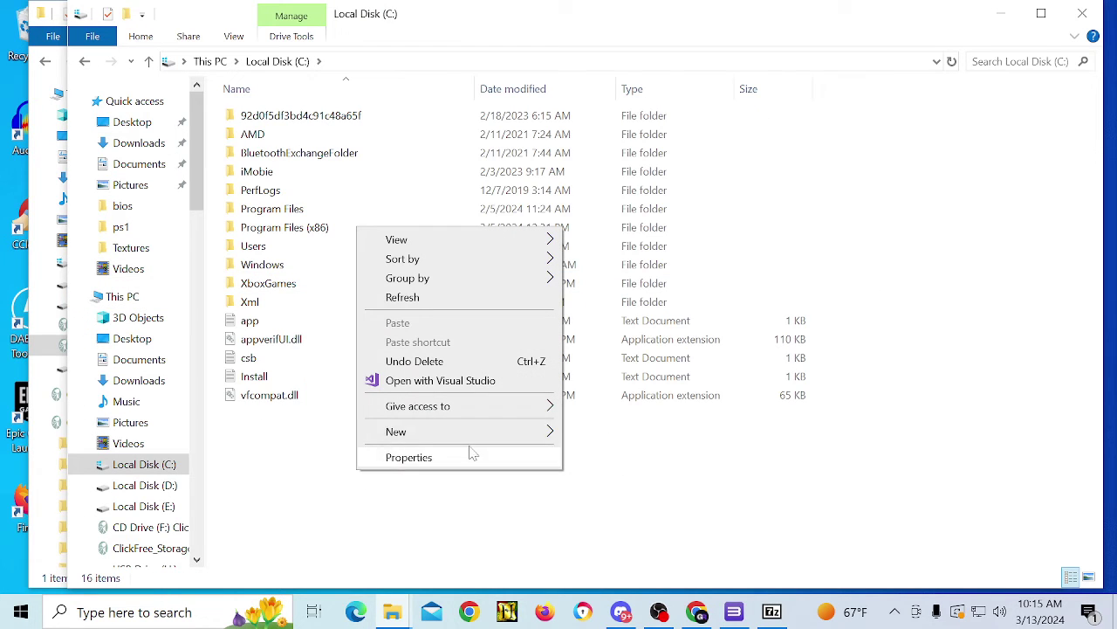
mouse_move(538, 437)
left_click(600, 433)
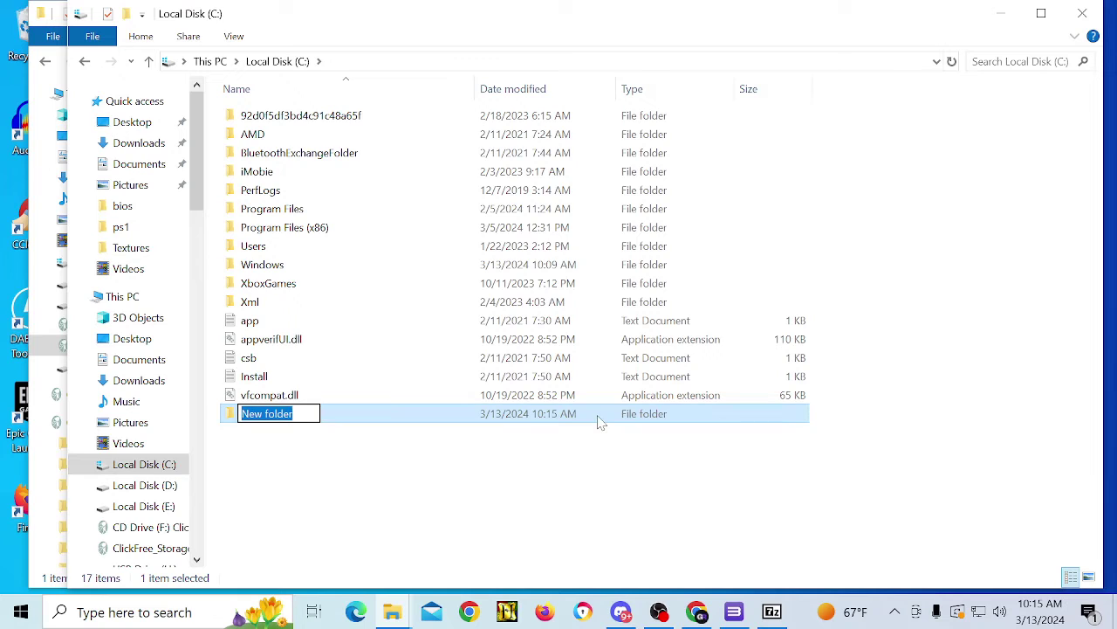
key("BackSpace")
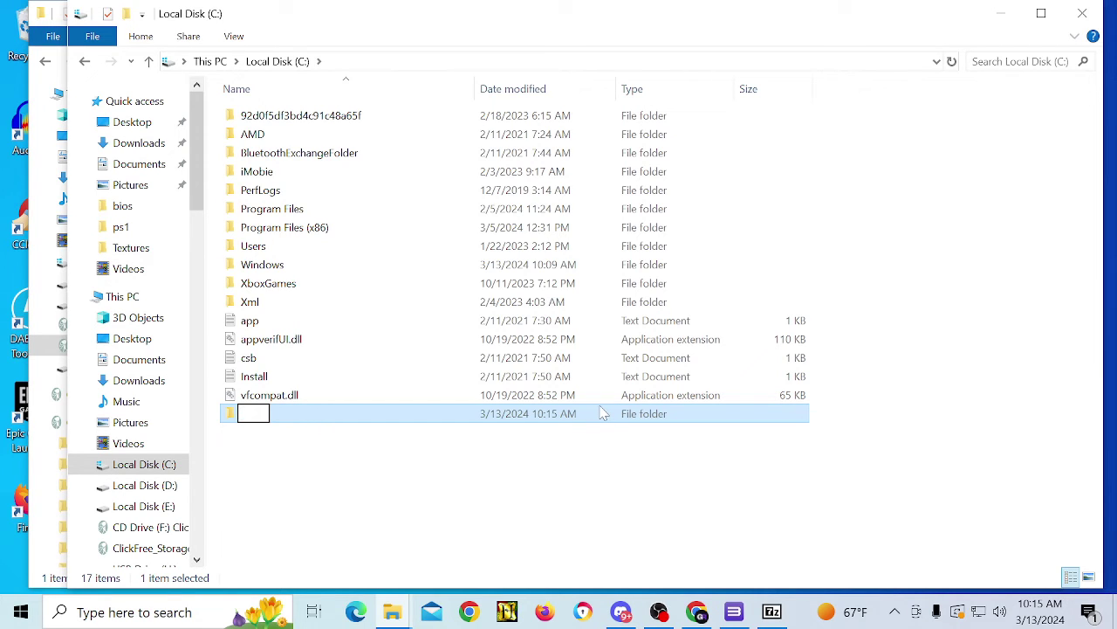
type("Batman")
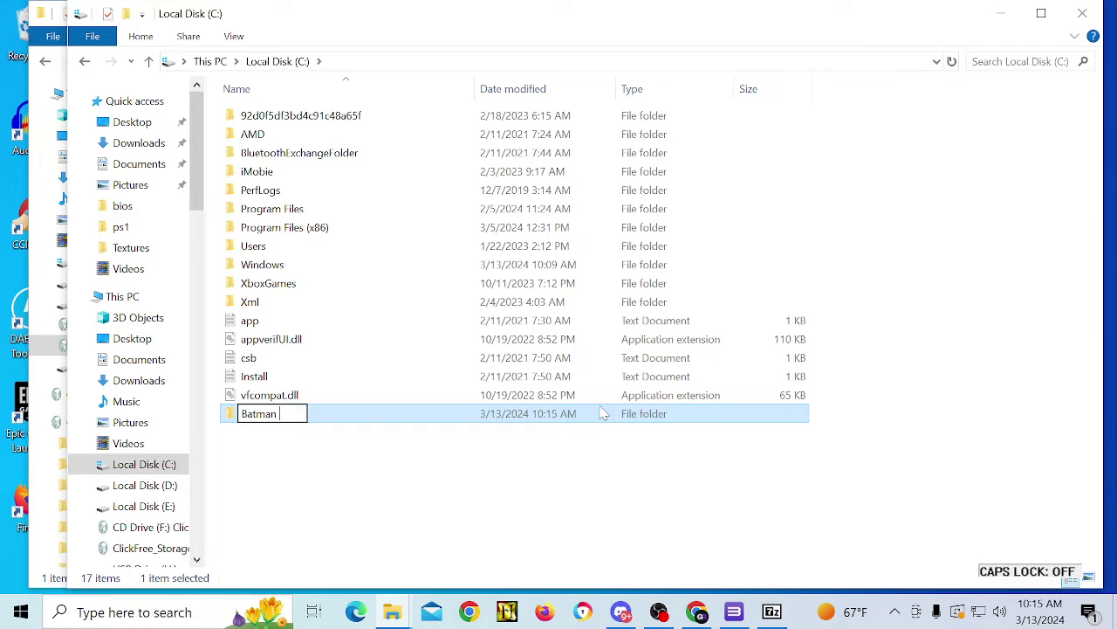
key("Caps_Lock")
type("A")
key("Caps_Lock")
type("a")
key("Caps_Lock")
key("BackSpace")
type("A")
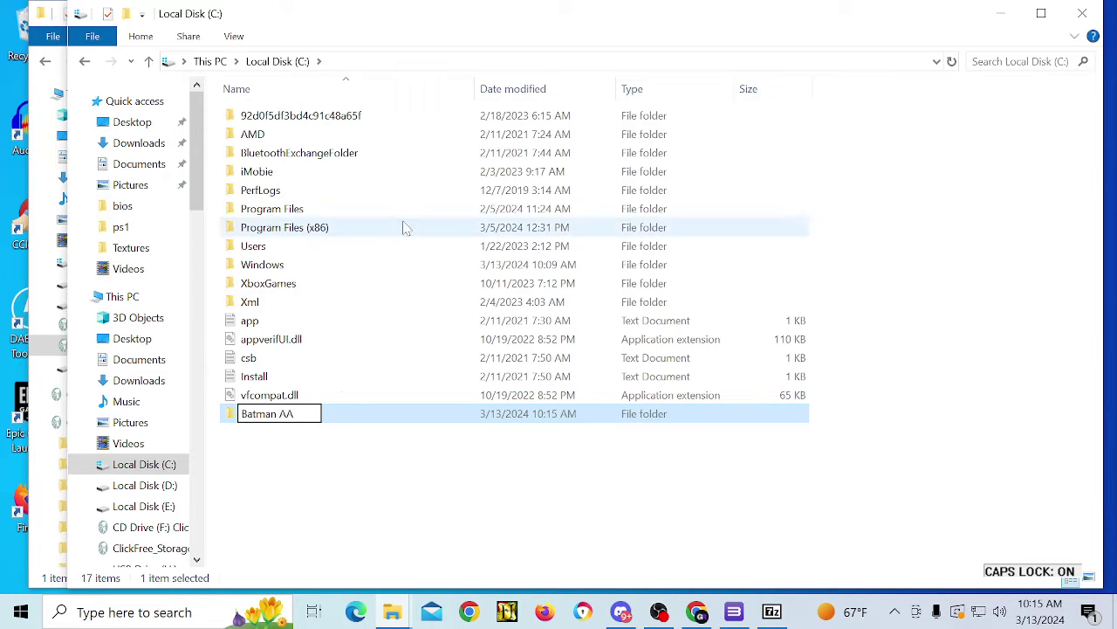
left_click(333, 483)
Choose C:\Batman AA as the extraction destination and start extracting the Batman ISO.
left_click(772, 611)
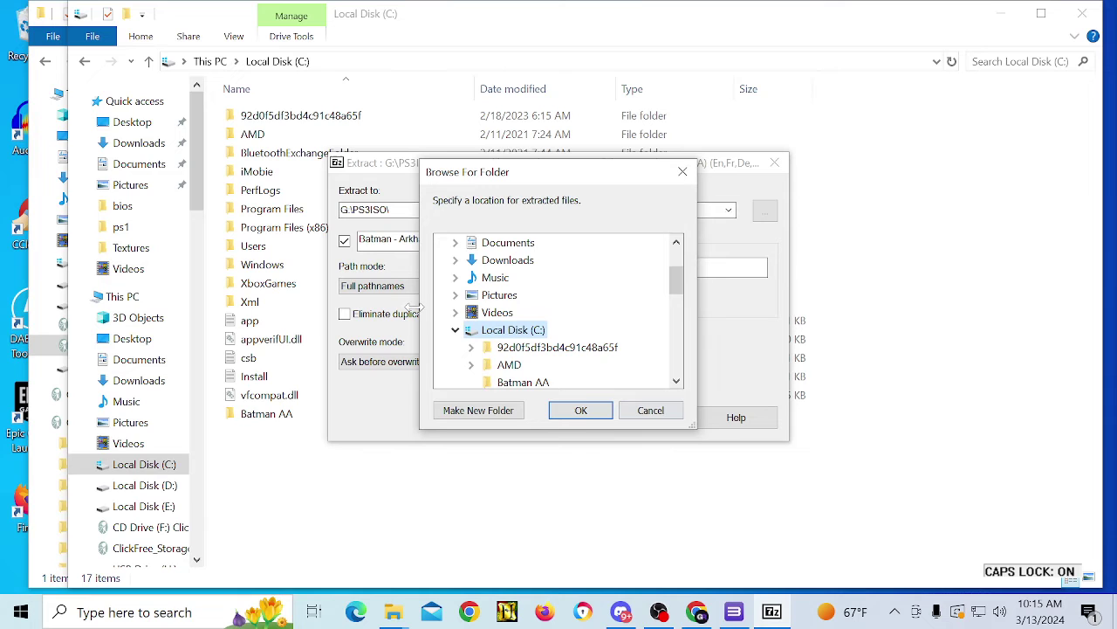
left_click(523, 382)
left_click(581, 410)
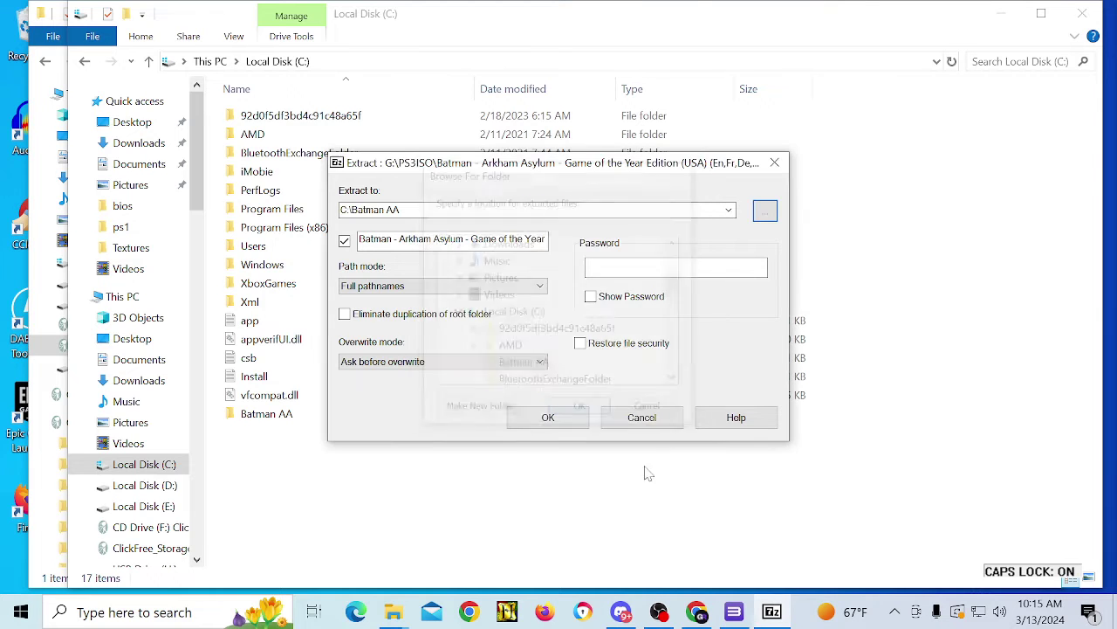
key("Return")
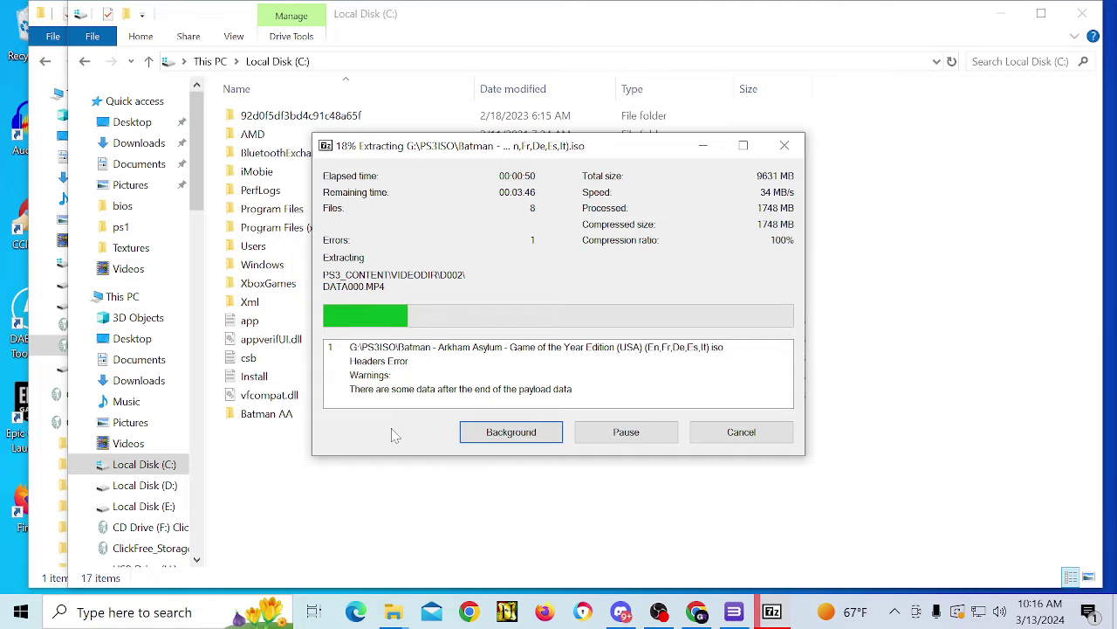
Bring RPCS3 to the front, nudge its window, and glance at the Emulation menu without choosing.
left_click(733, 612)
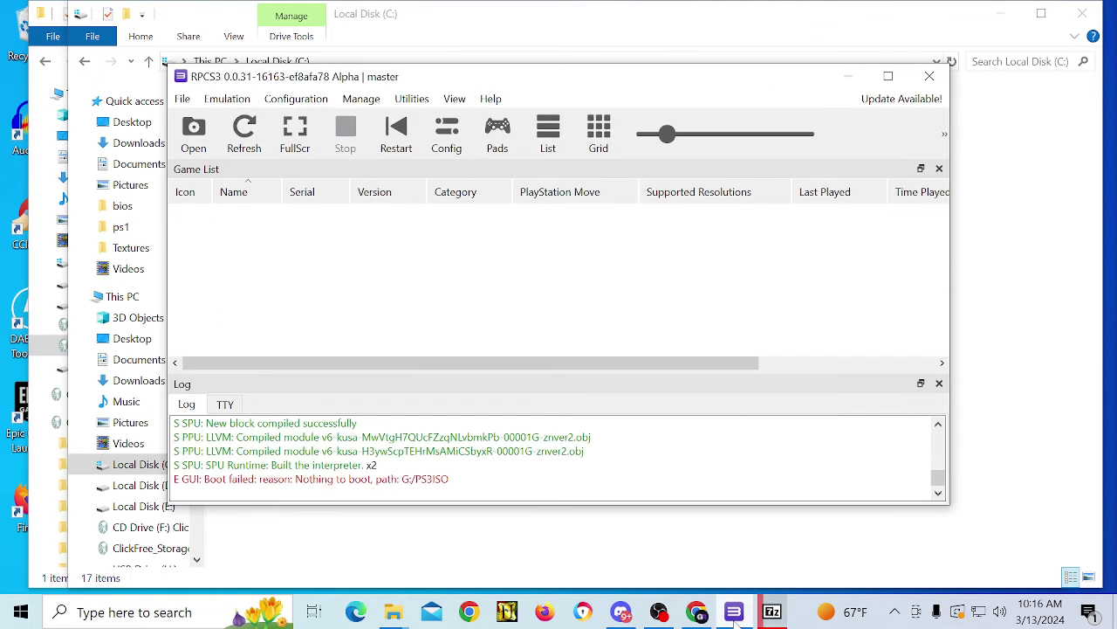
left_click_drag(397, 85, 420, 112)
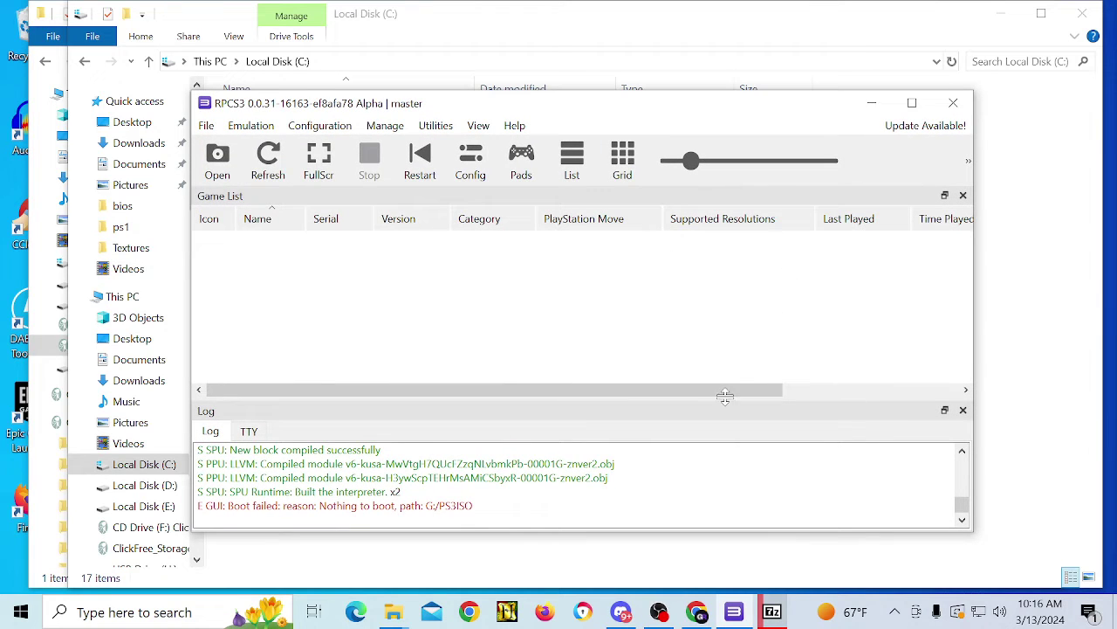
left_click(273, 127)
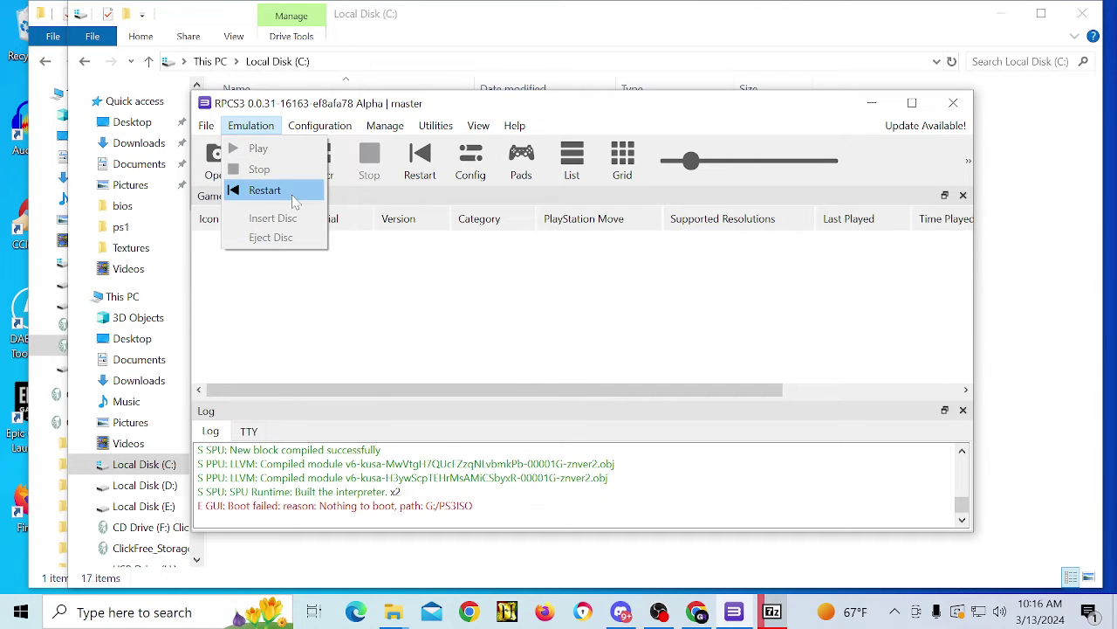
left_click(388, 325)
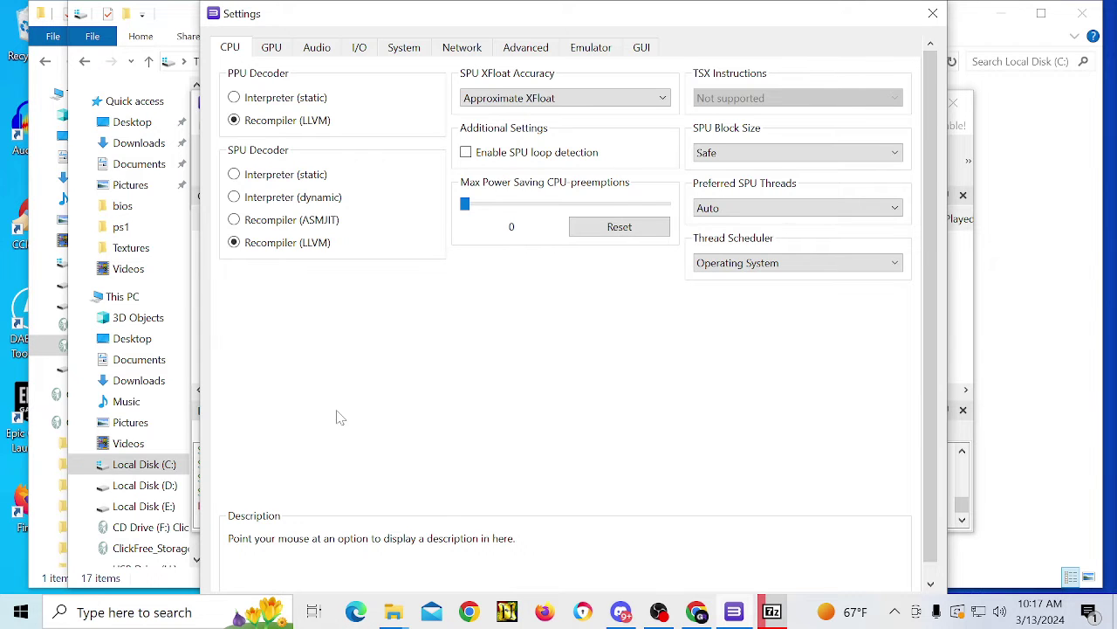
Review the Graphics and Audio settings, keeping 3D Disabled and the NVIDIA GeForce GTX 1660 SUPER device.
left_click(268, 49)
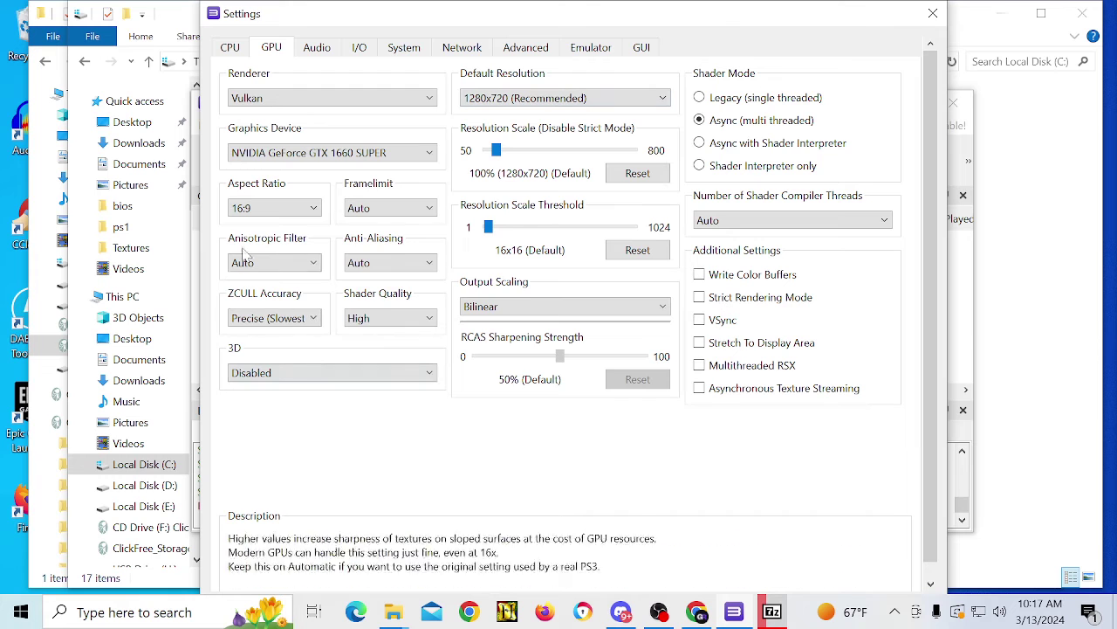
left_click(295, 375)
left_click(299, 389)
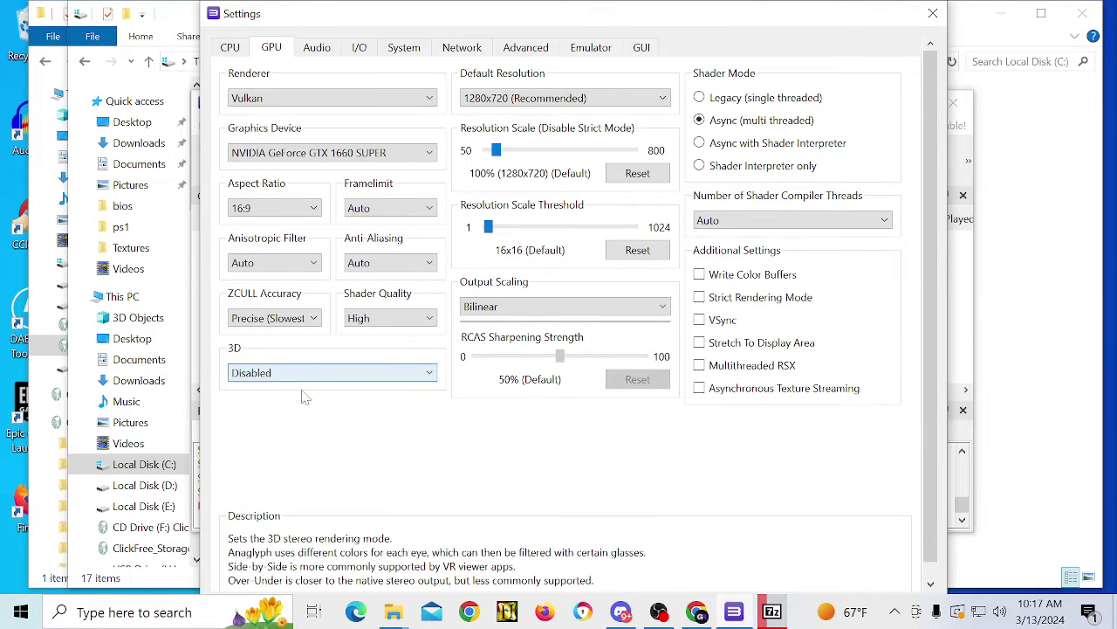
left_click(349, 152)
left_click(347, 171)
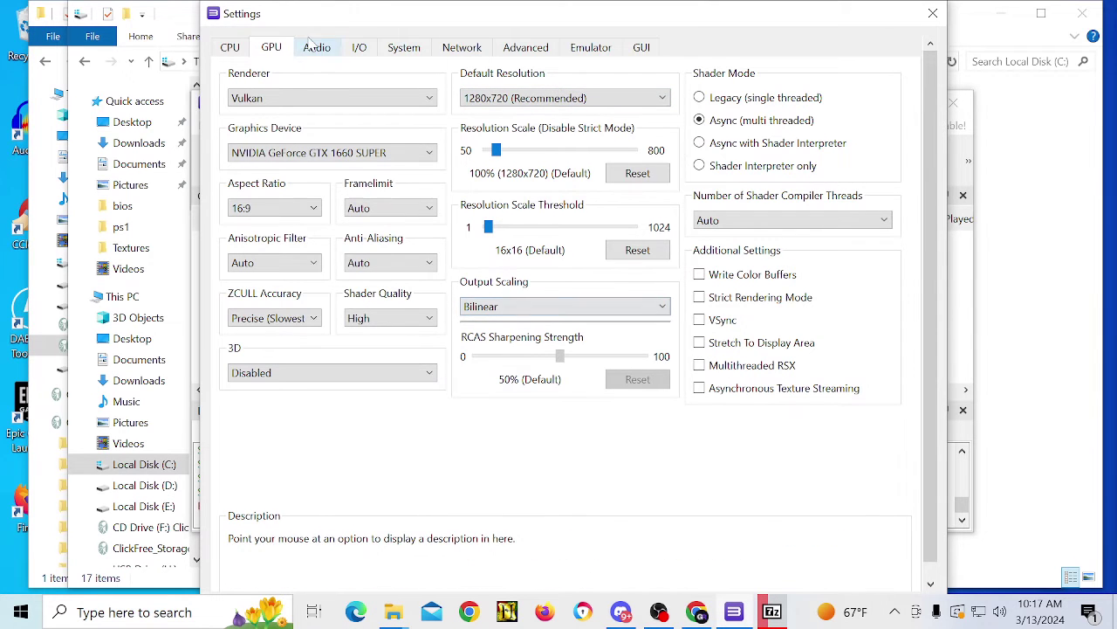
left_click(316, 47)
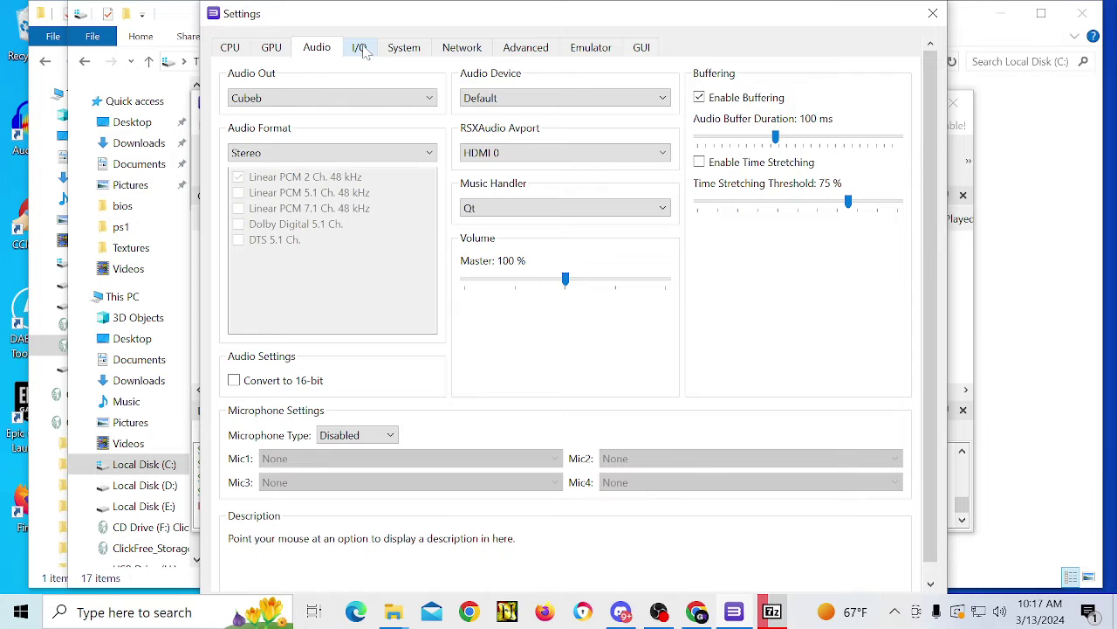
scroll(365, 52, "down", 2)
scroll(370, 48, "up", 1)
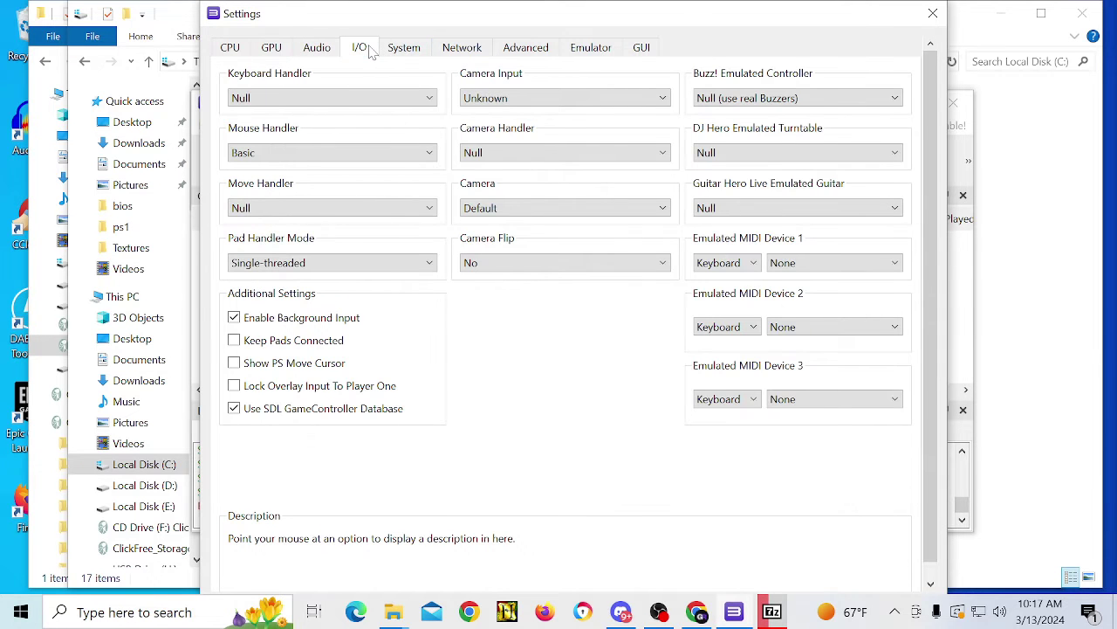
Browse the System, Network, Advanced, Emulator and GUI settings pages, then close Settings.
left_click(401, 52)
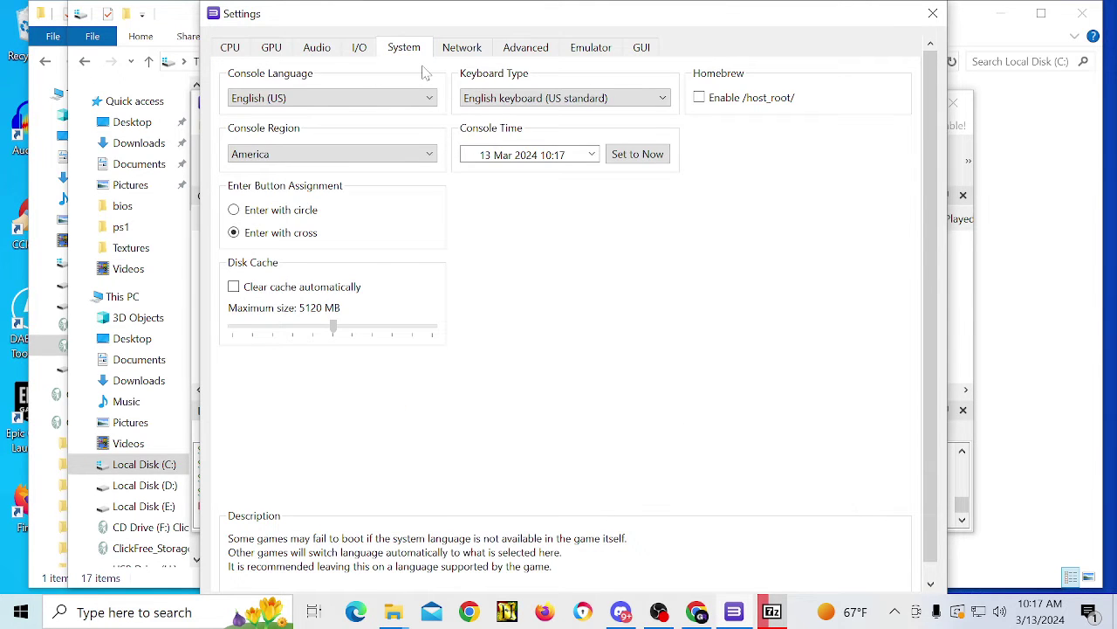
left_click(469, 53)
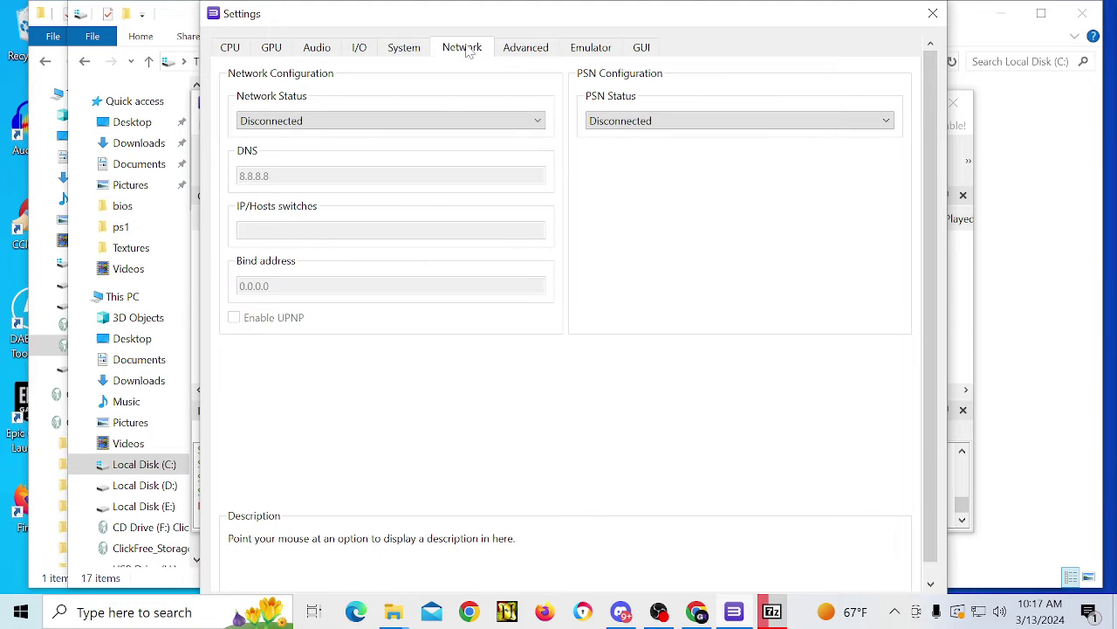
left_click(534, 51)
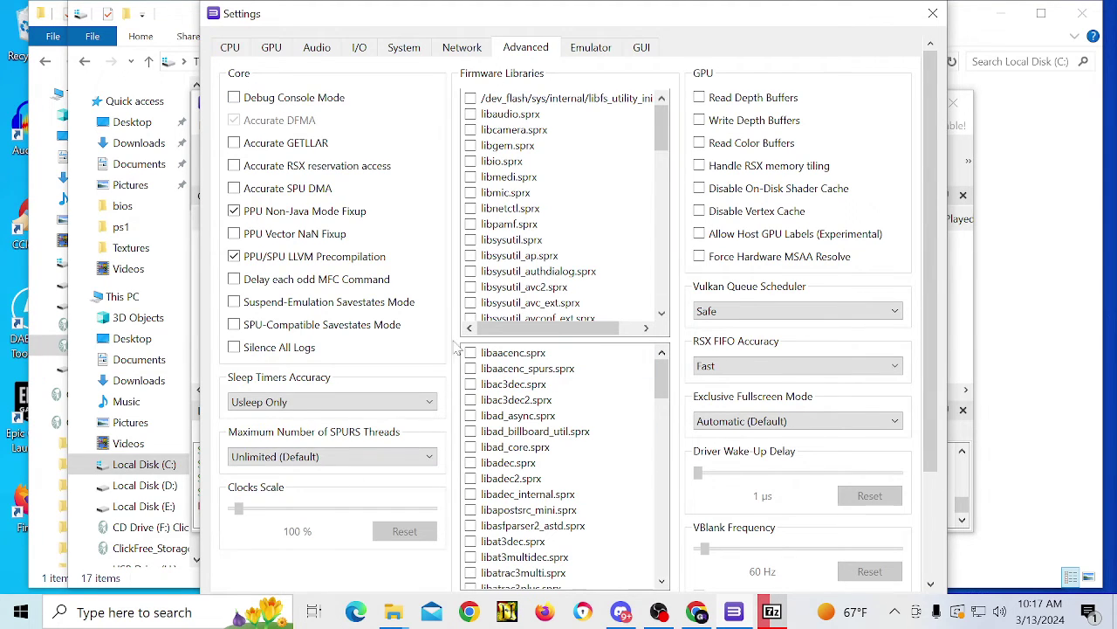
left_click(581, 52)
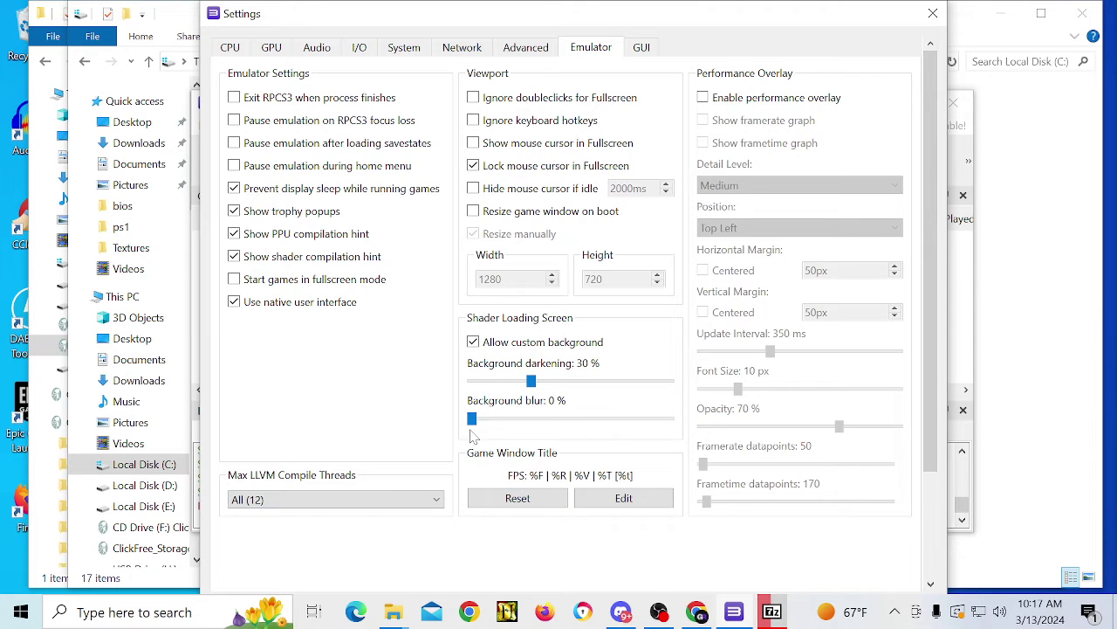
left_click(642, 47)
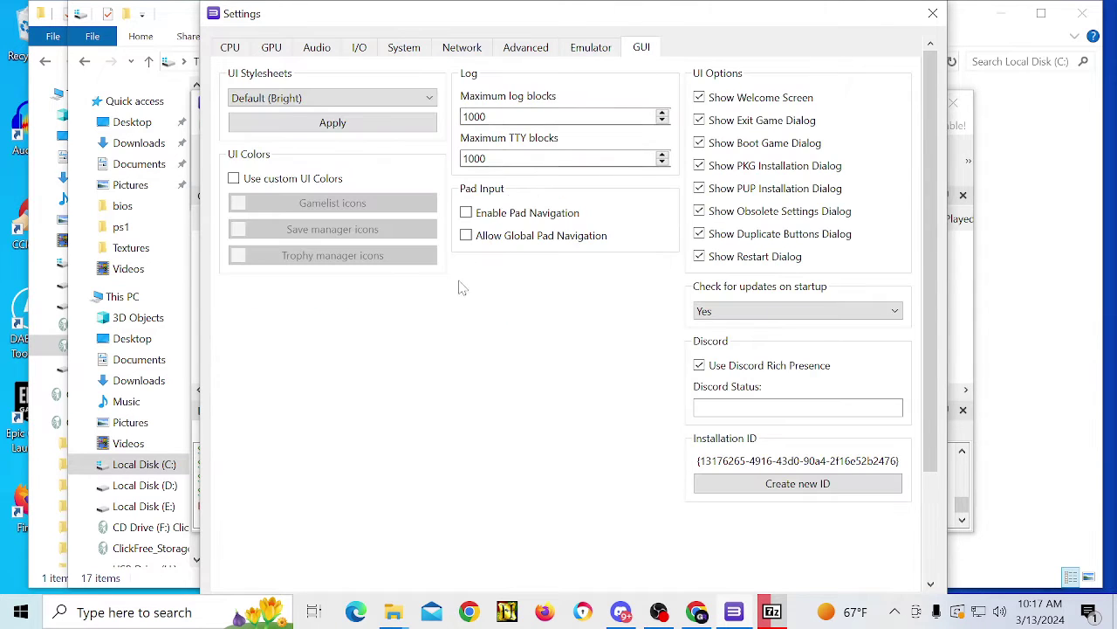
left_click(591, 48)
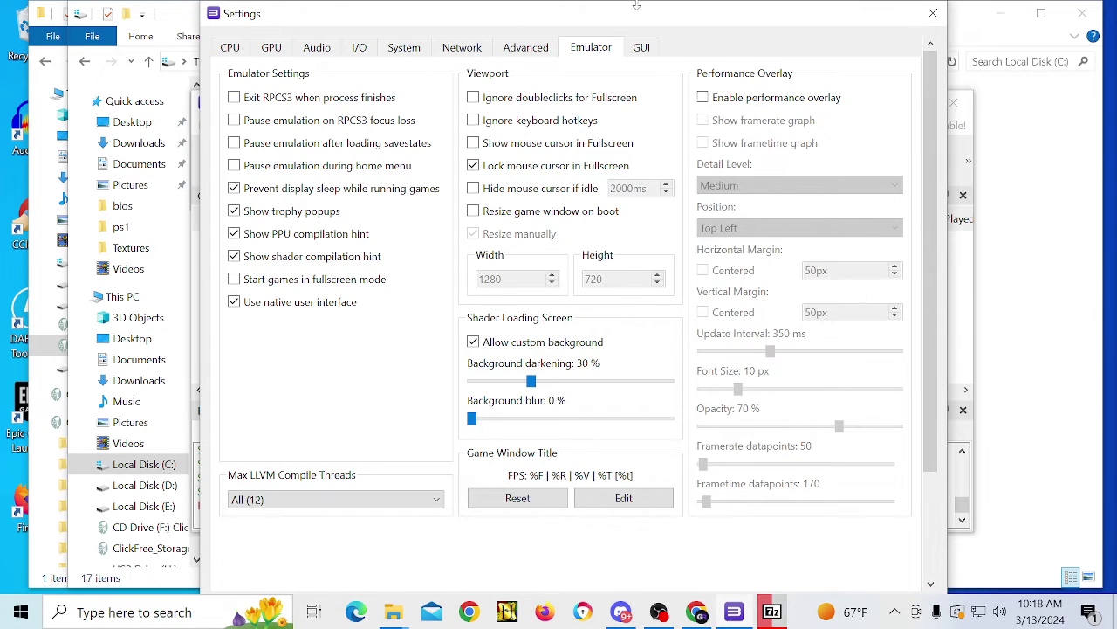
left_click(646, 49)
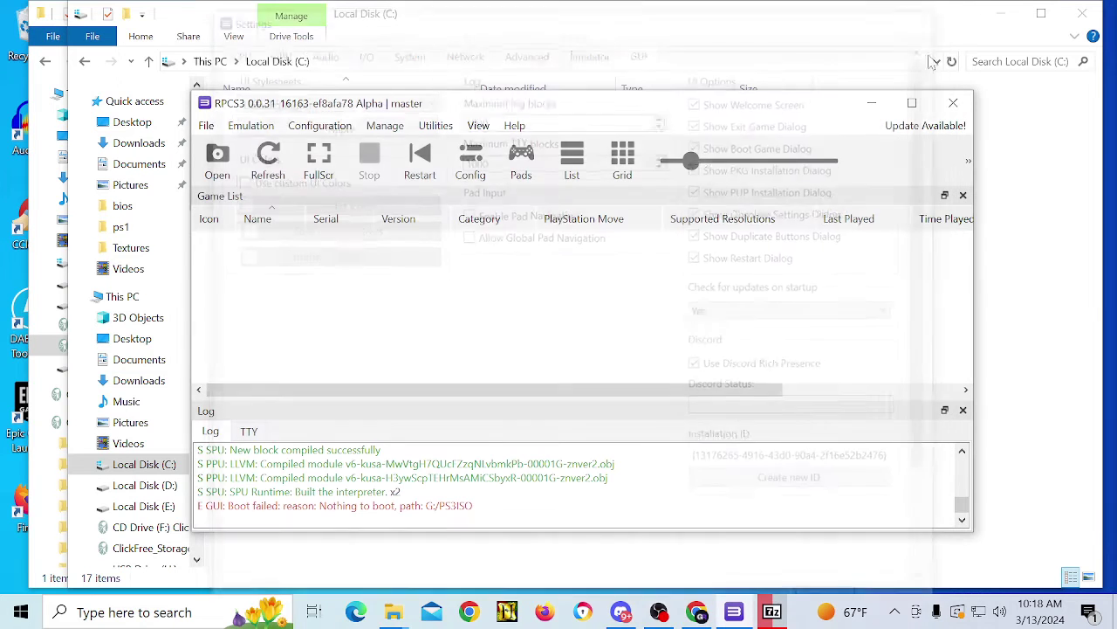
left_click(933, 13)
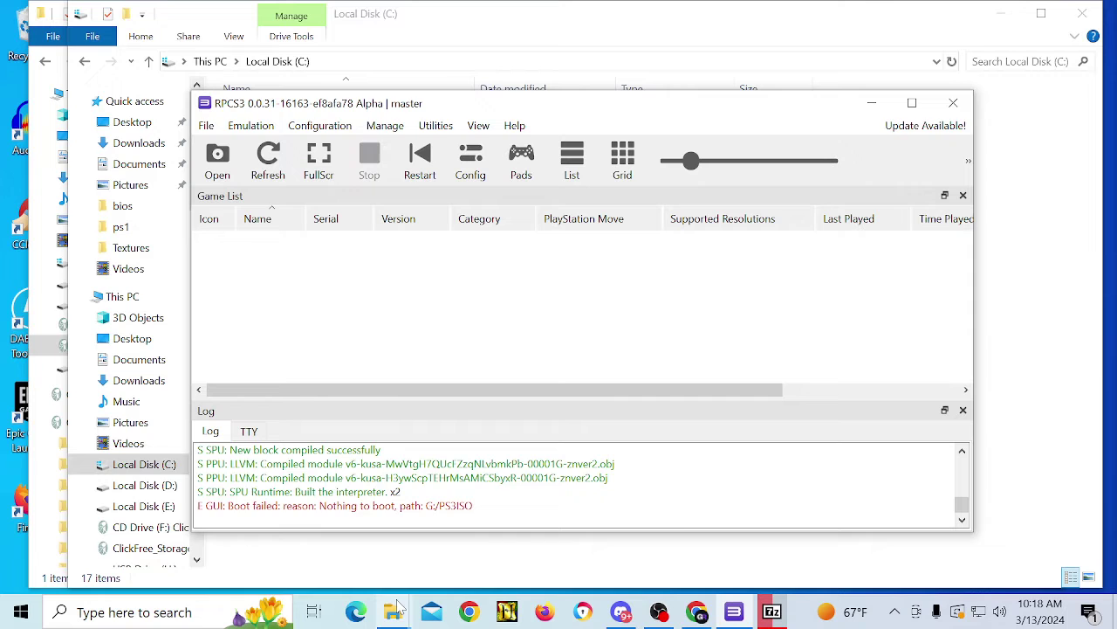
Switch to File Explorer's This PC view, peek inside USB Drive (H:), then eject it.
left_click(772, 611)
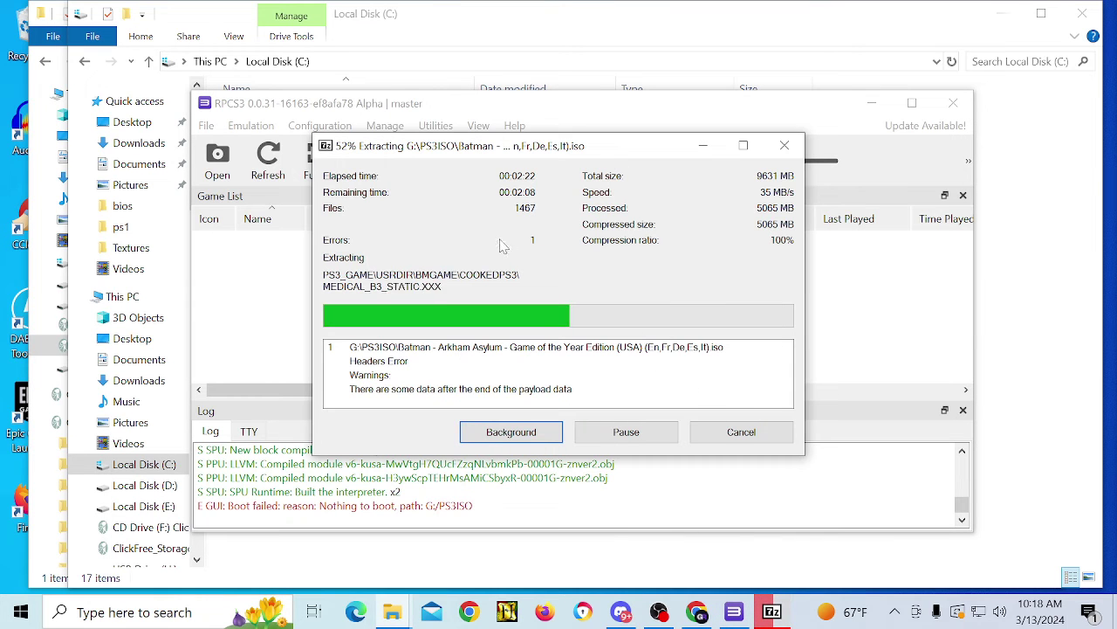
mouse_move(393, 611)
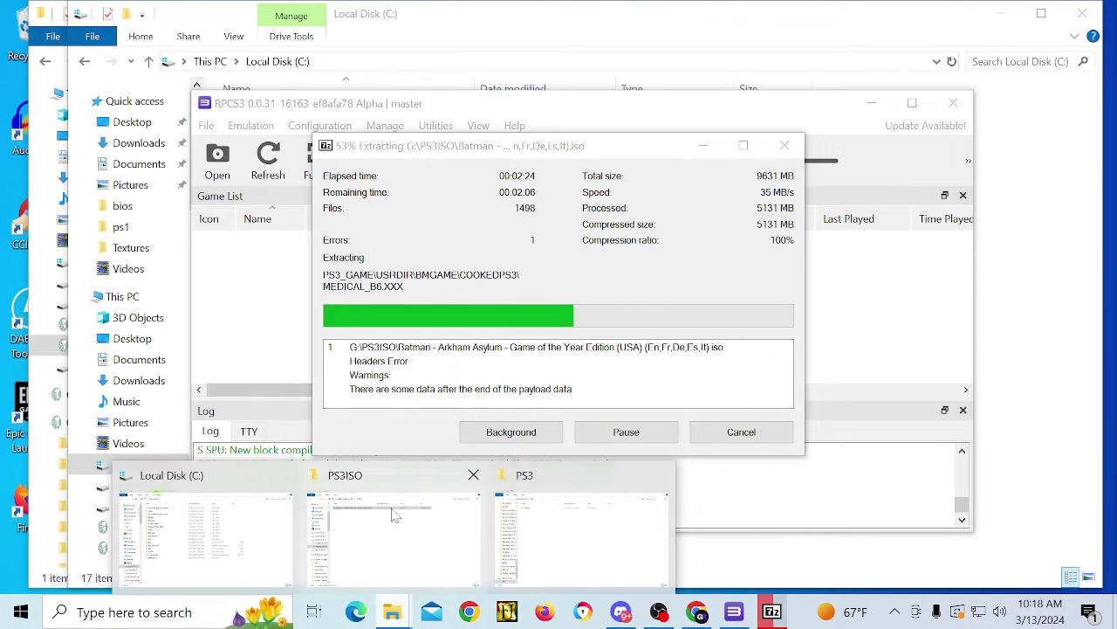
left_click(199, 535)
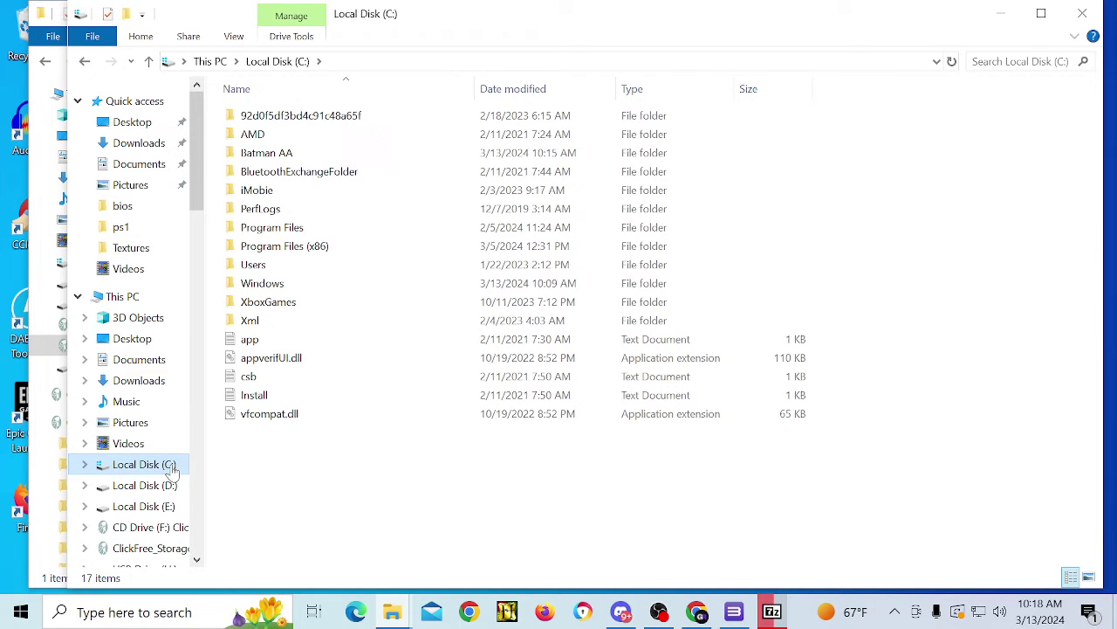
left_click(154, 304)
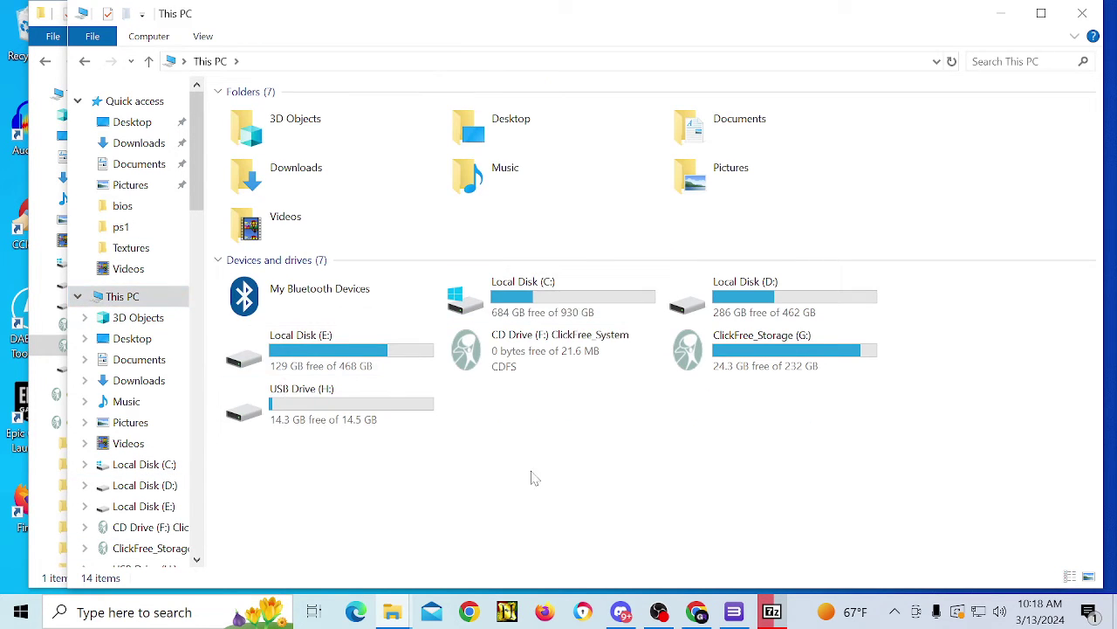
double_click(308, 403)
key("alt+Left")
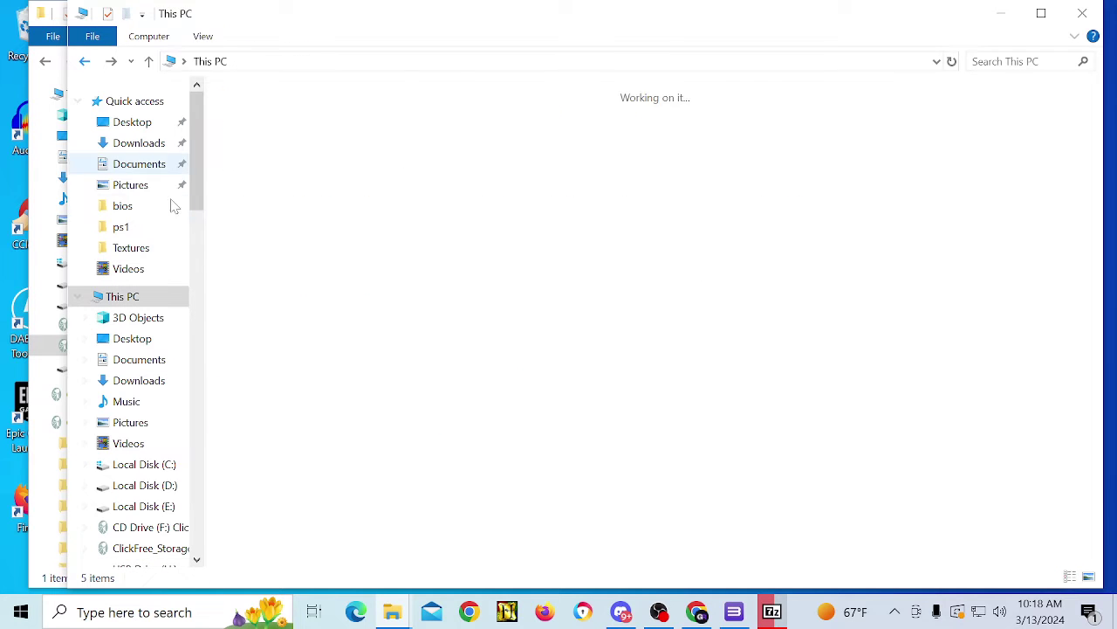
right_click(293, 400)
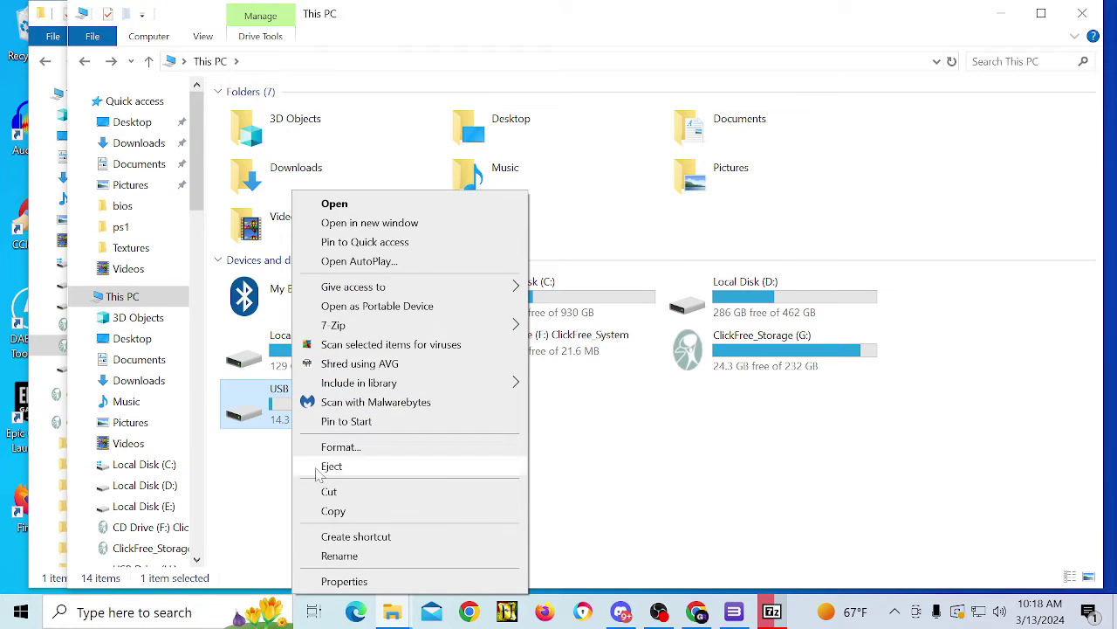
left_click(410, 466)
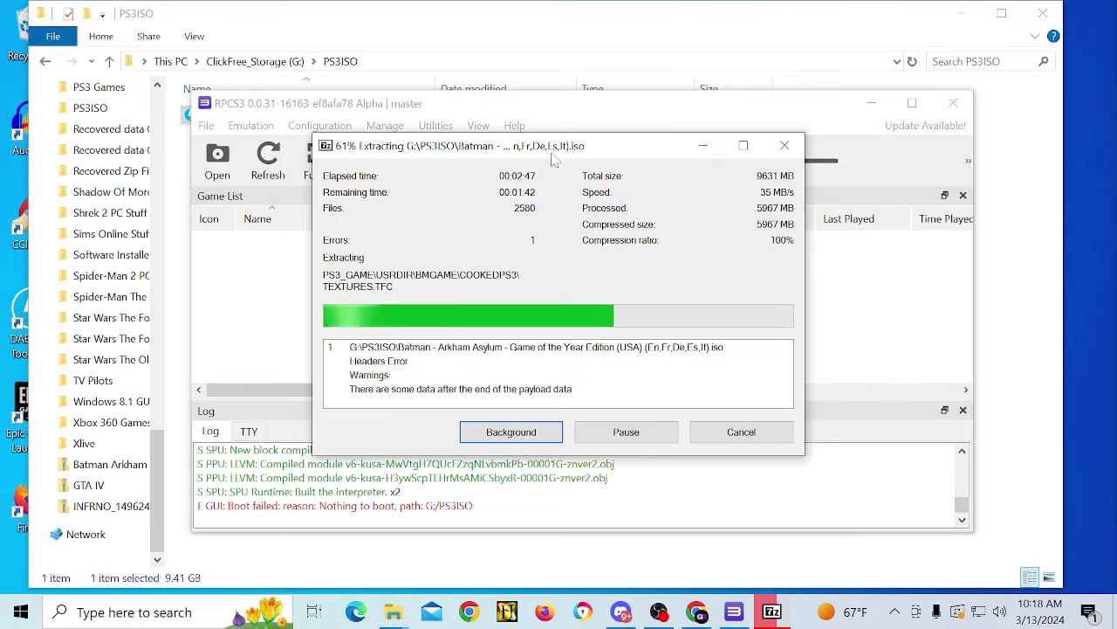
Open Gamepad Settings and inspect Player 1's Handlers and Devices lists, keeping Keyboard for now.
left_click(554, 117)
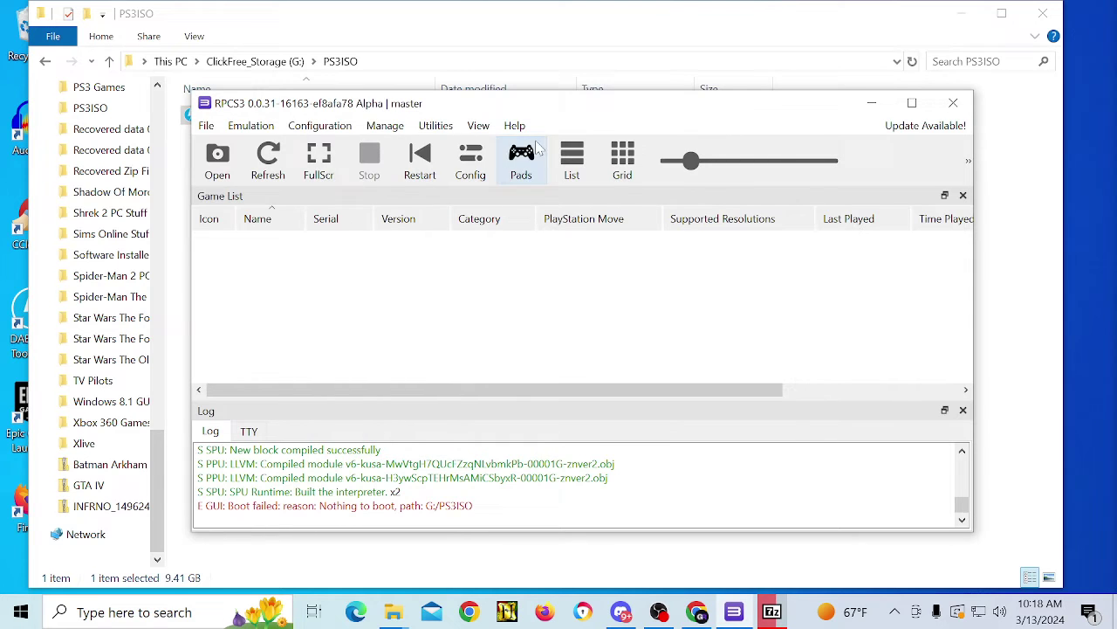
left_click(522, 162)
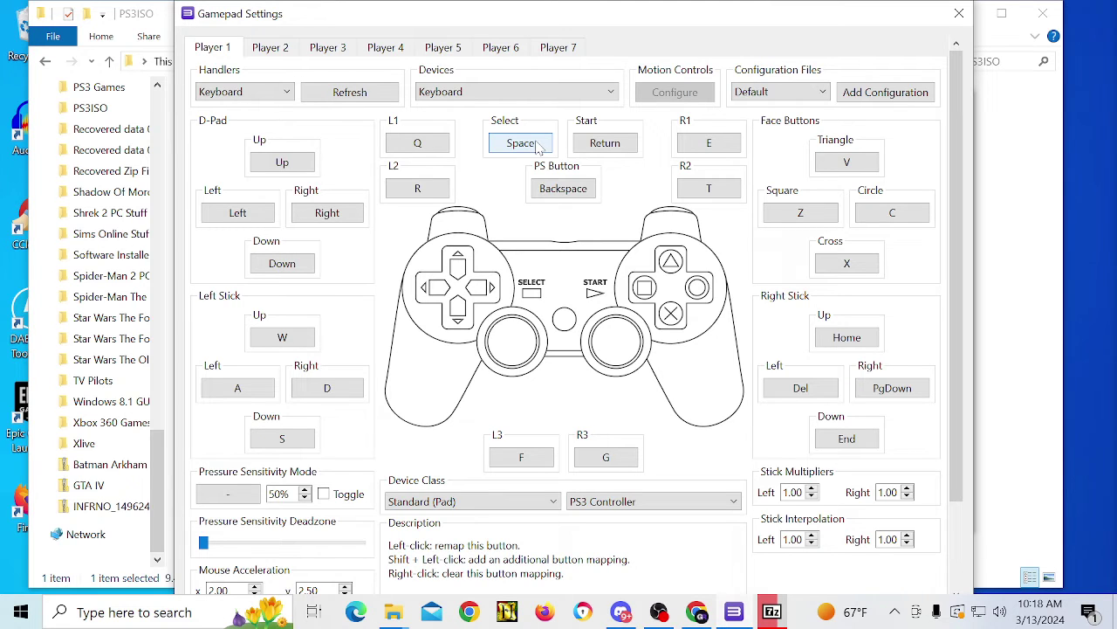
left_click(262, 92)
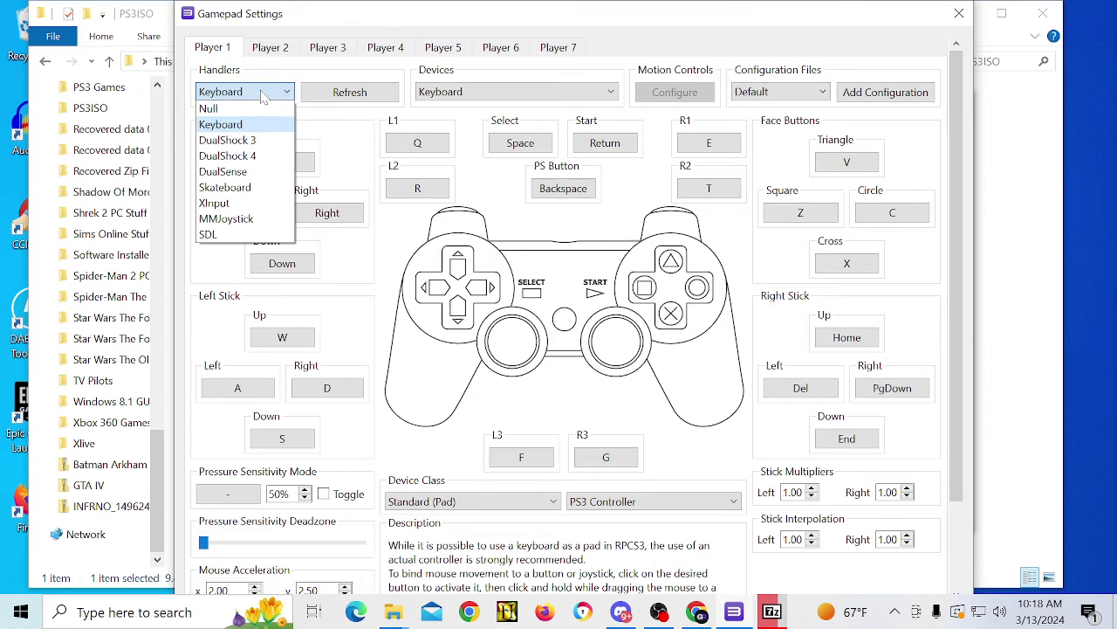
left_click(262, 95)
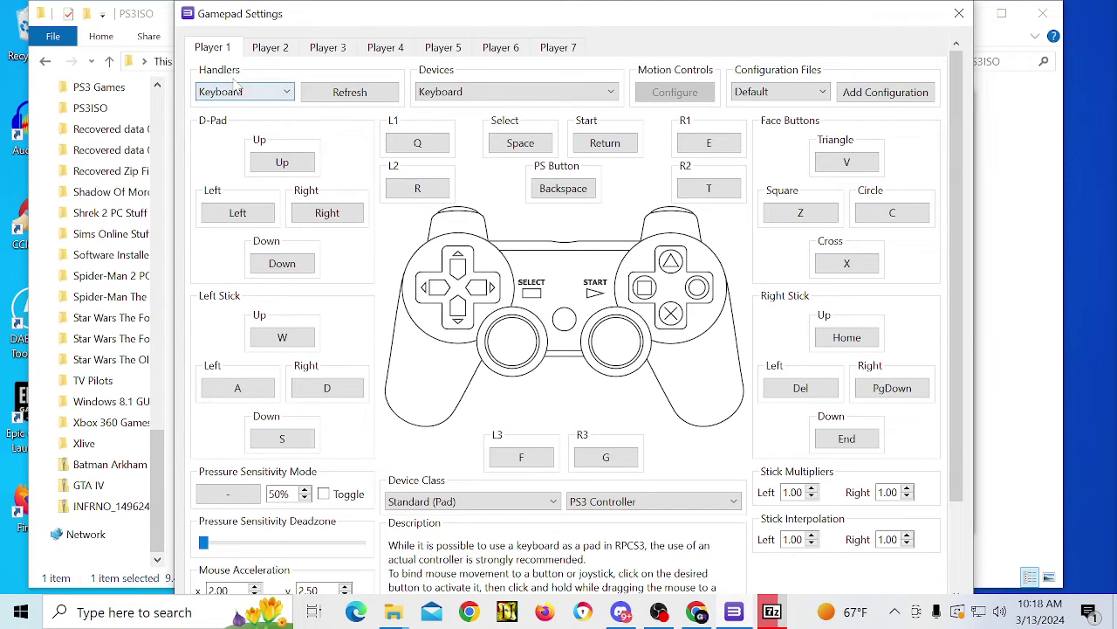
left_click(560, 94)
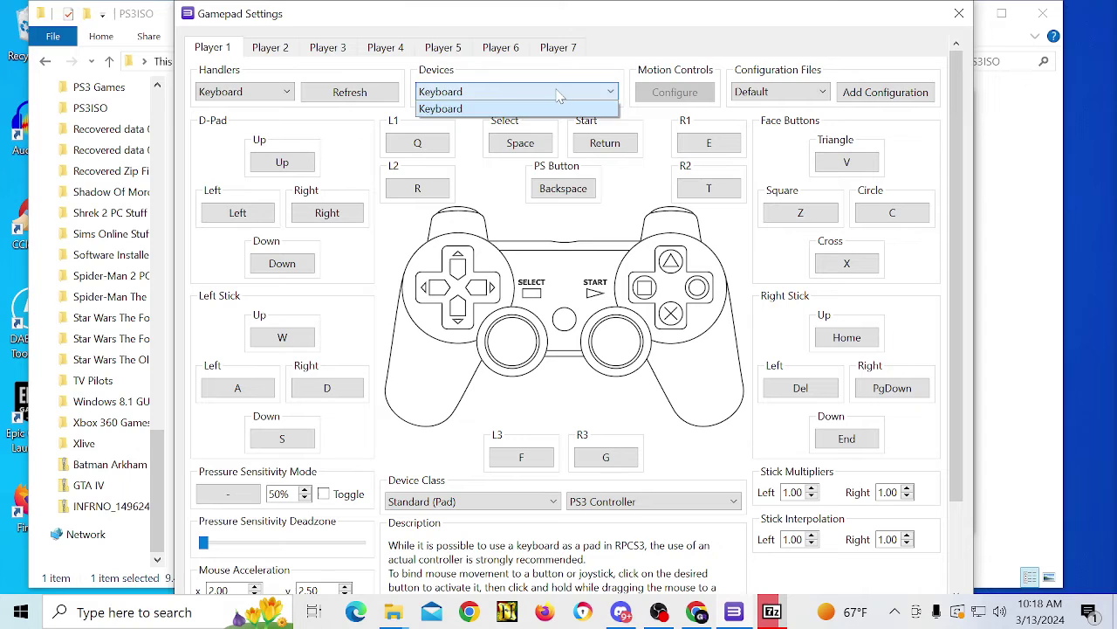
left_click(559, 93)
left_click(269, 92)
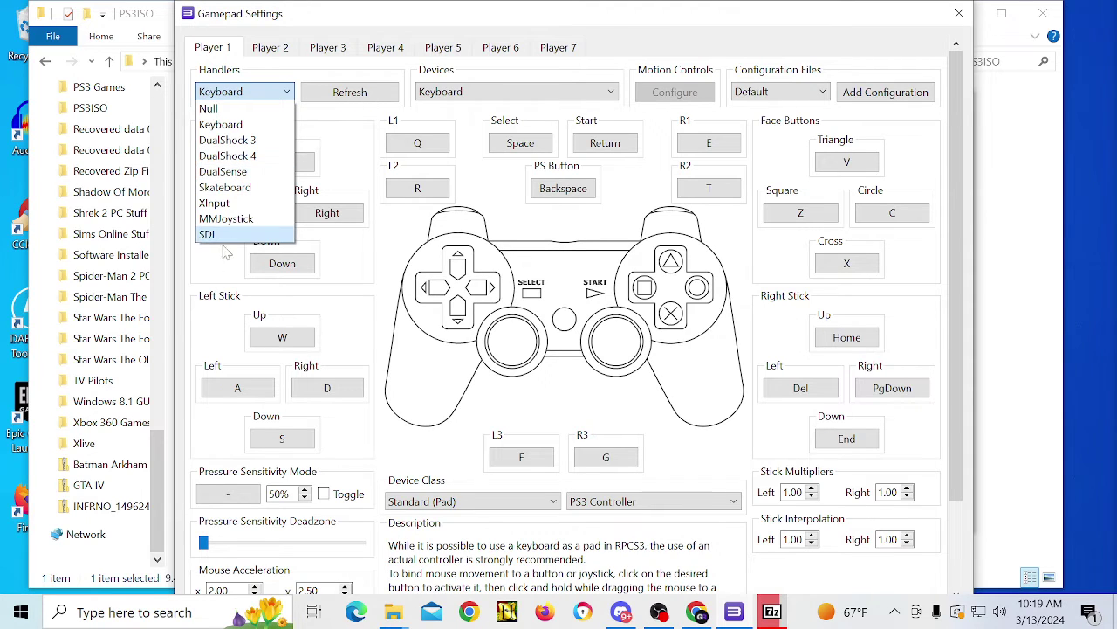
Switch Player 1 from Keyboard to XInput using XInput Pad #1, then save the configuration.
left_click(251, 206)
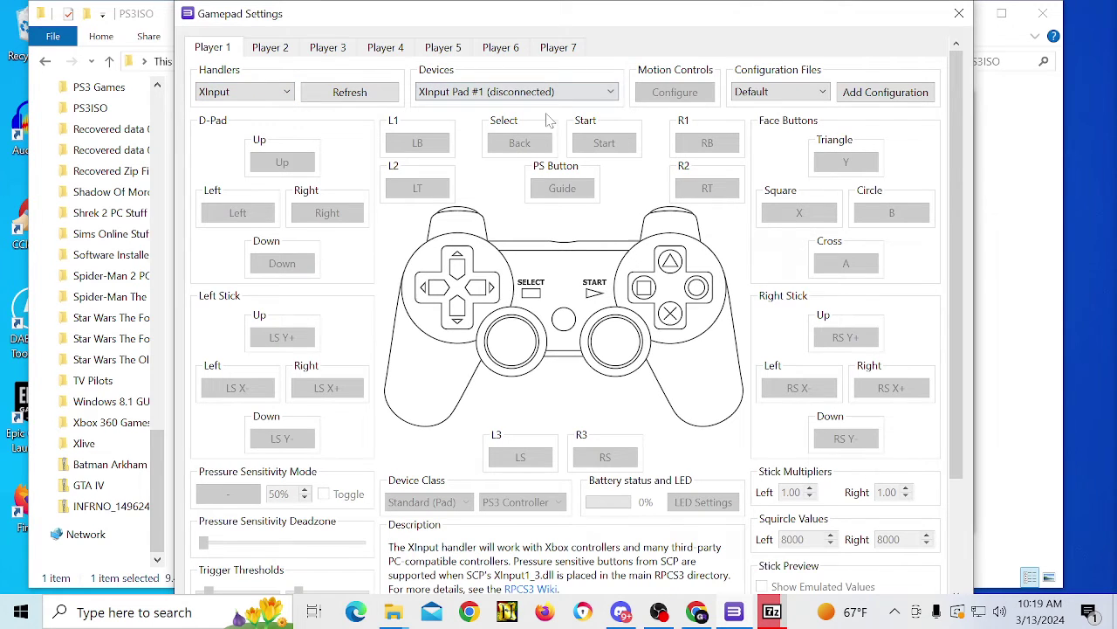
left_click(557, 93)
left_click(559, 97)
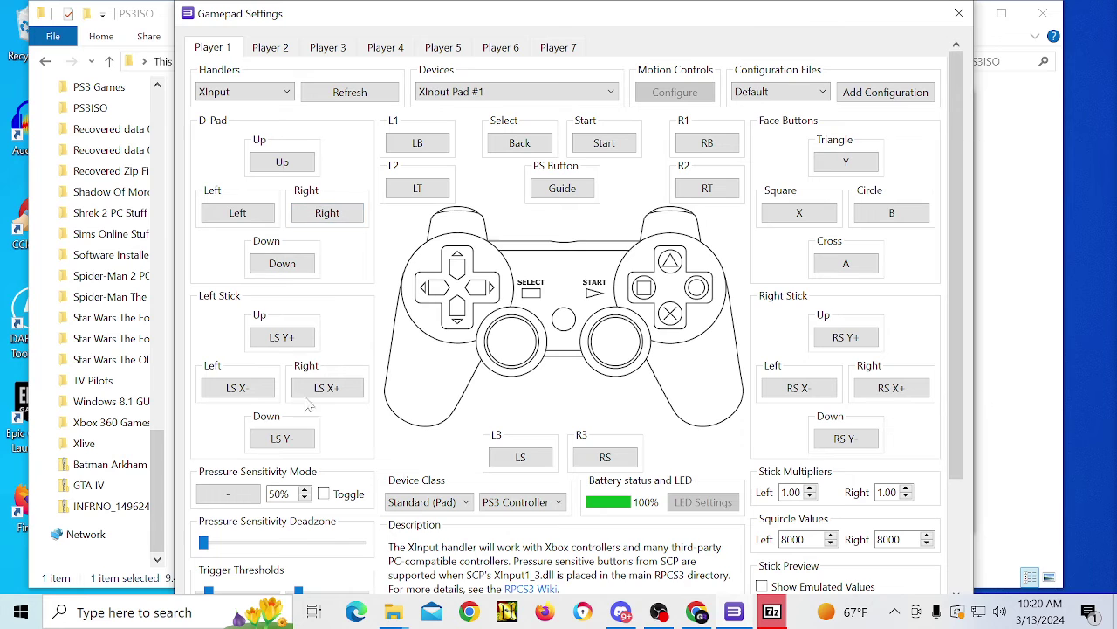
left_click_drag(954, 195, 954, 303)
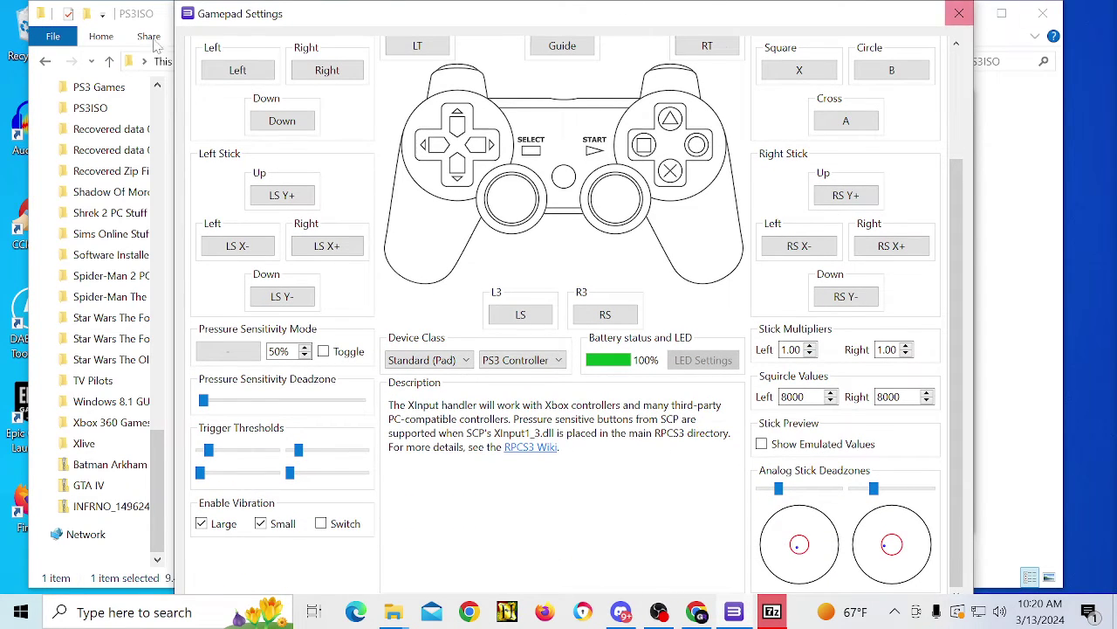
left_click_drag(175, 2, 297, 54)
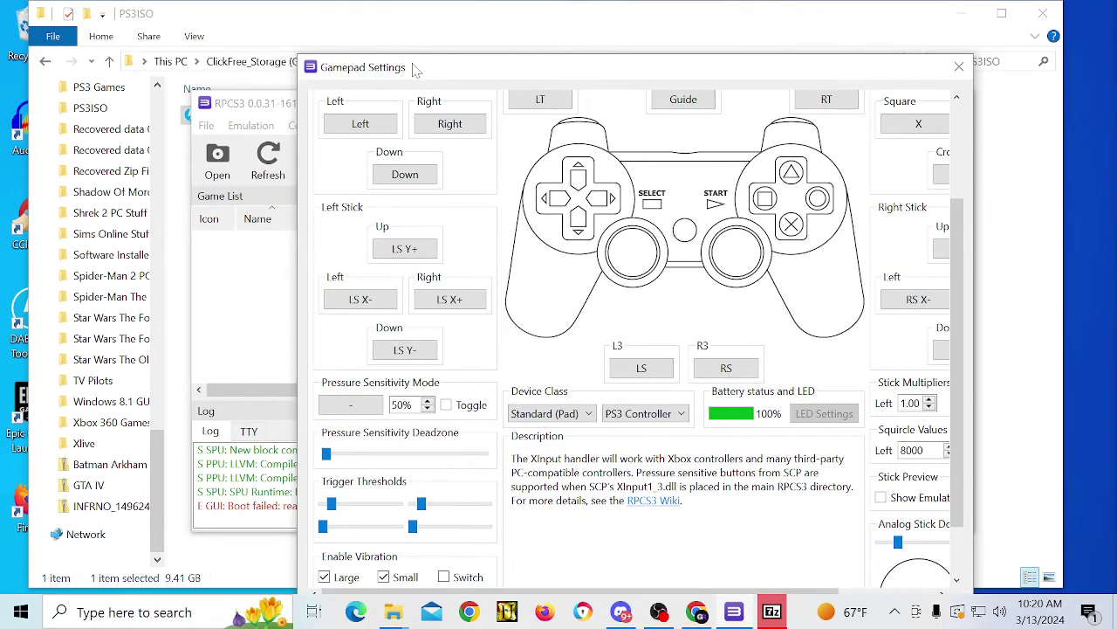
left_click_drag(415, 70, 335, 28)
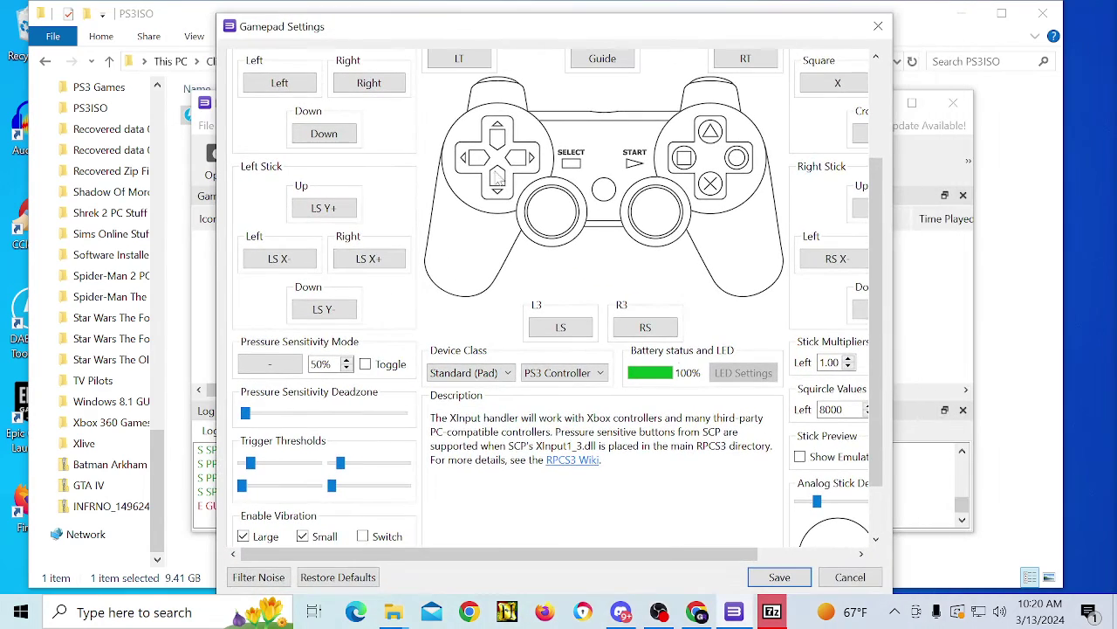
left_click(770, 583)
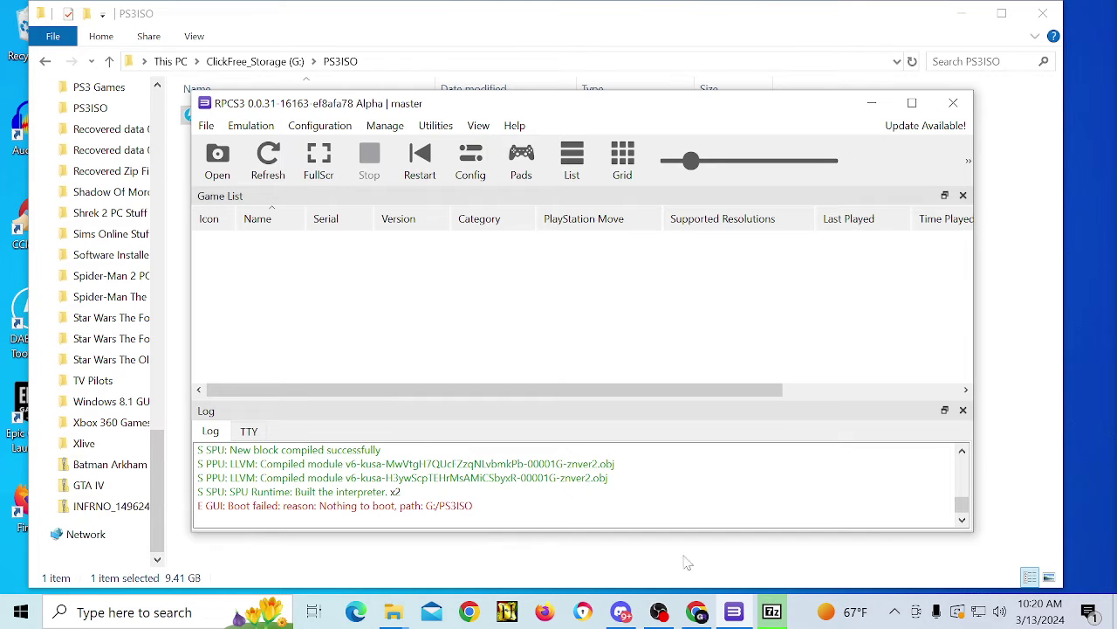
Dismiss the finished ISO extraction window and boot the extracted Batman game folder in RPCS3.
left_click(773, 614)
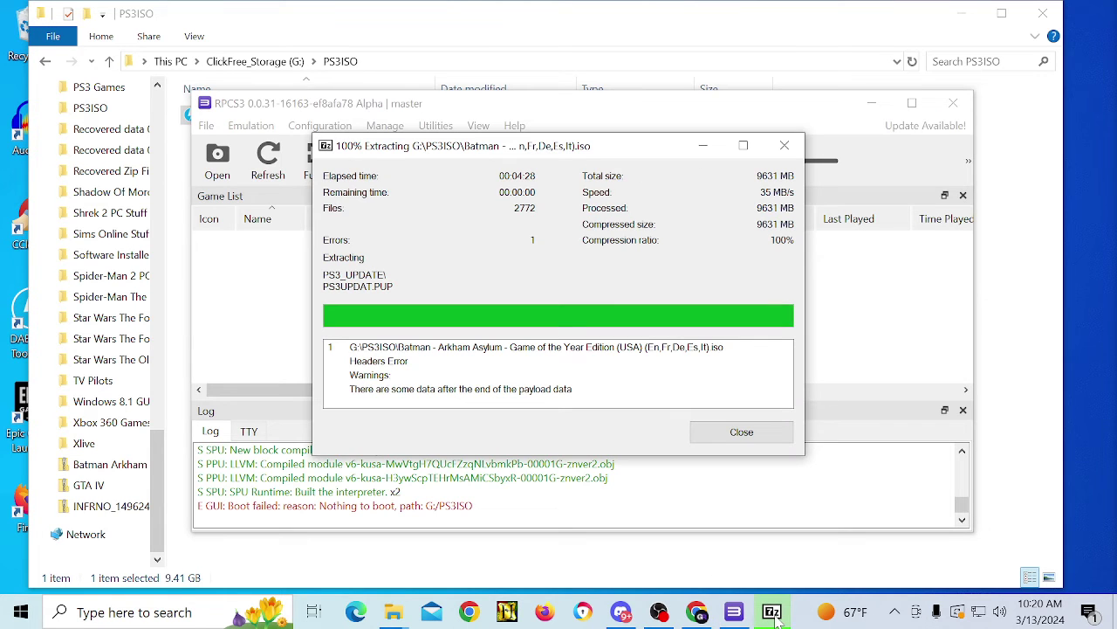
left_click(738, 434)
left_click(217, 159)
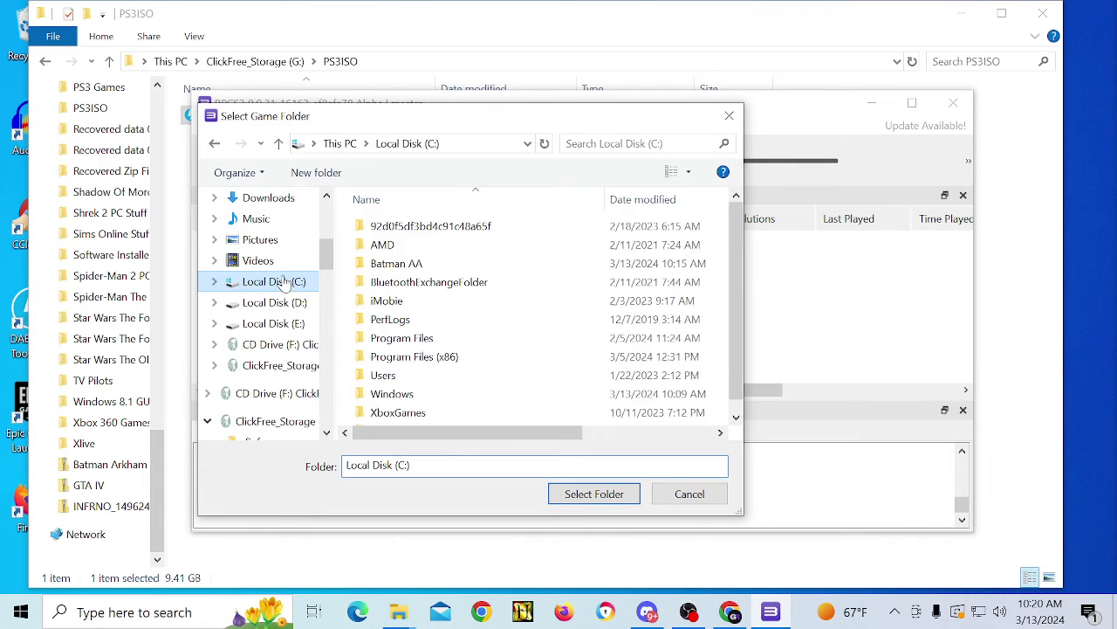
double_click(404, 262)
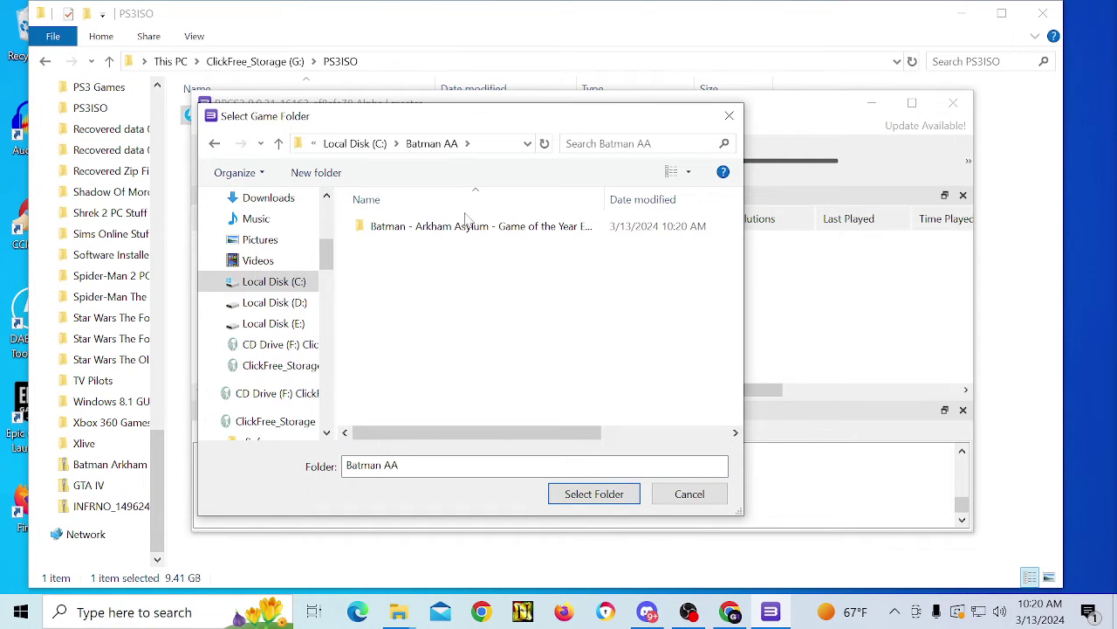
double_click(469, 225)
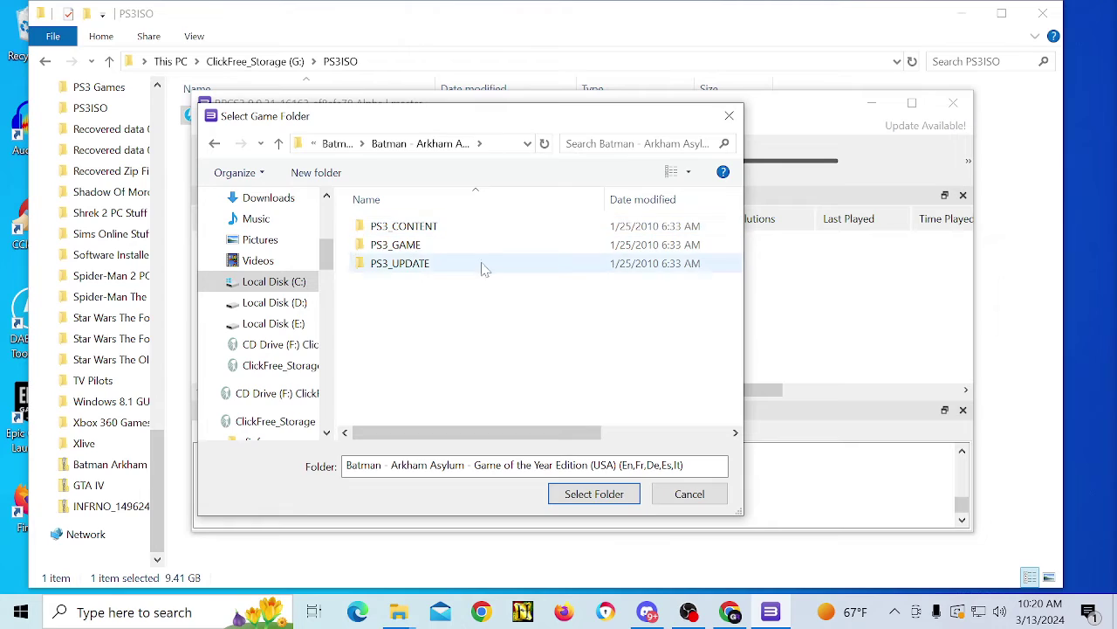
left_click(624, 494)
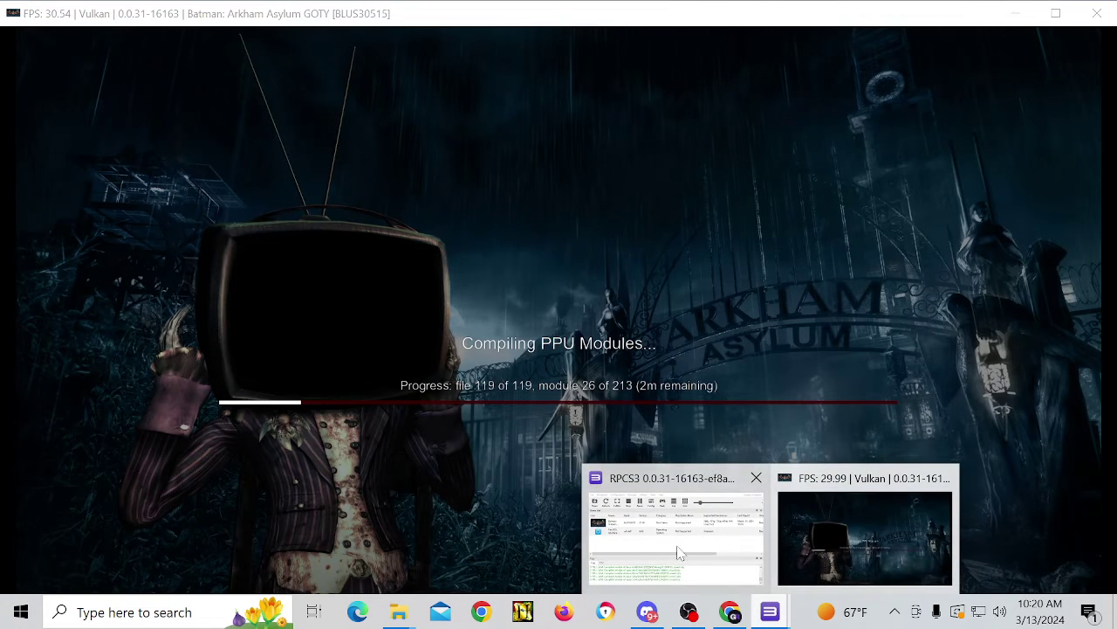
left_click(677, 545)
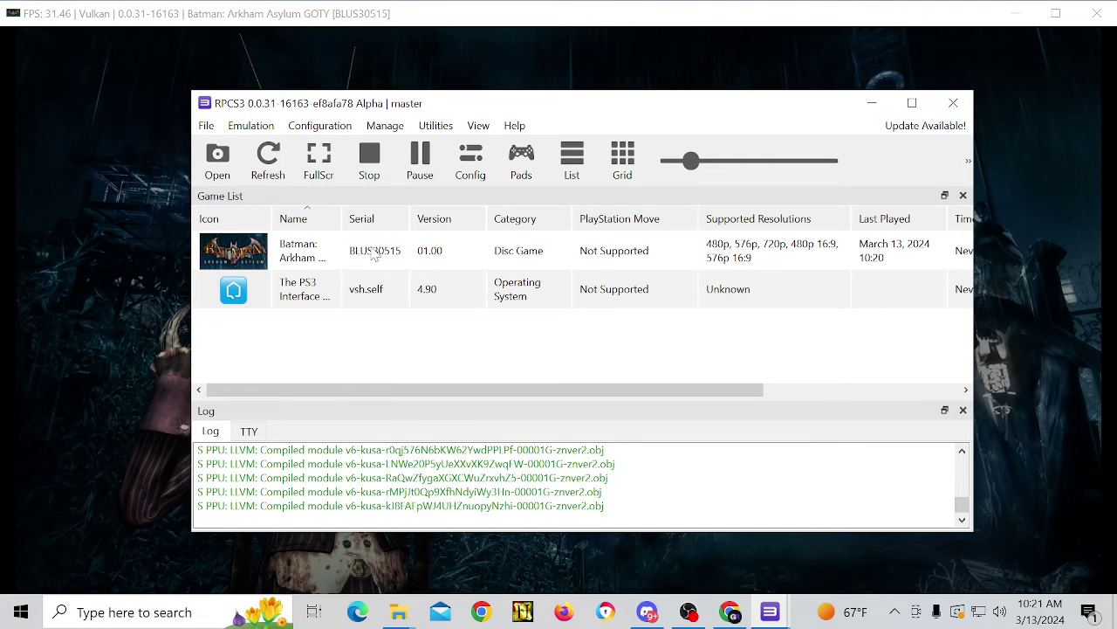
left_click(442, 129)
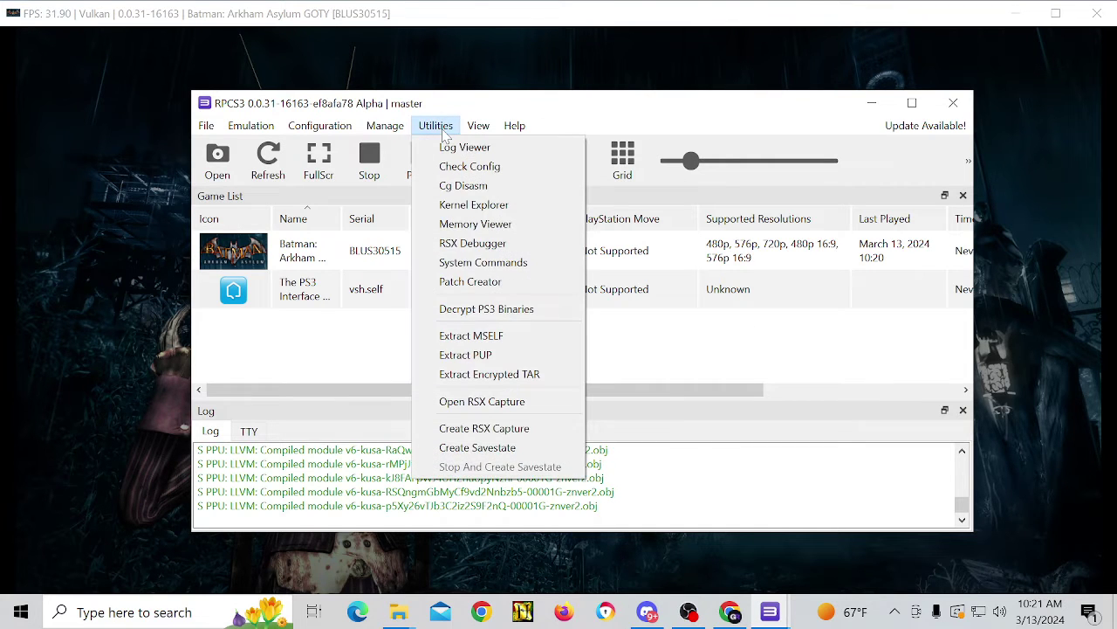
mouse_move(381, 131)
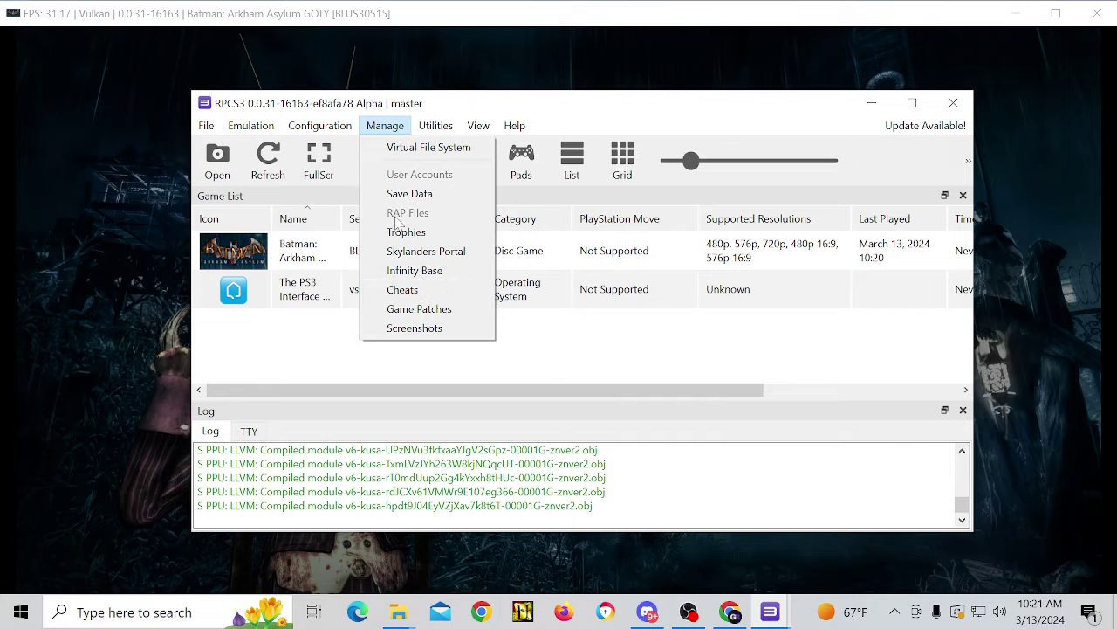
mouse_move(333, 121)
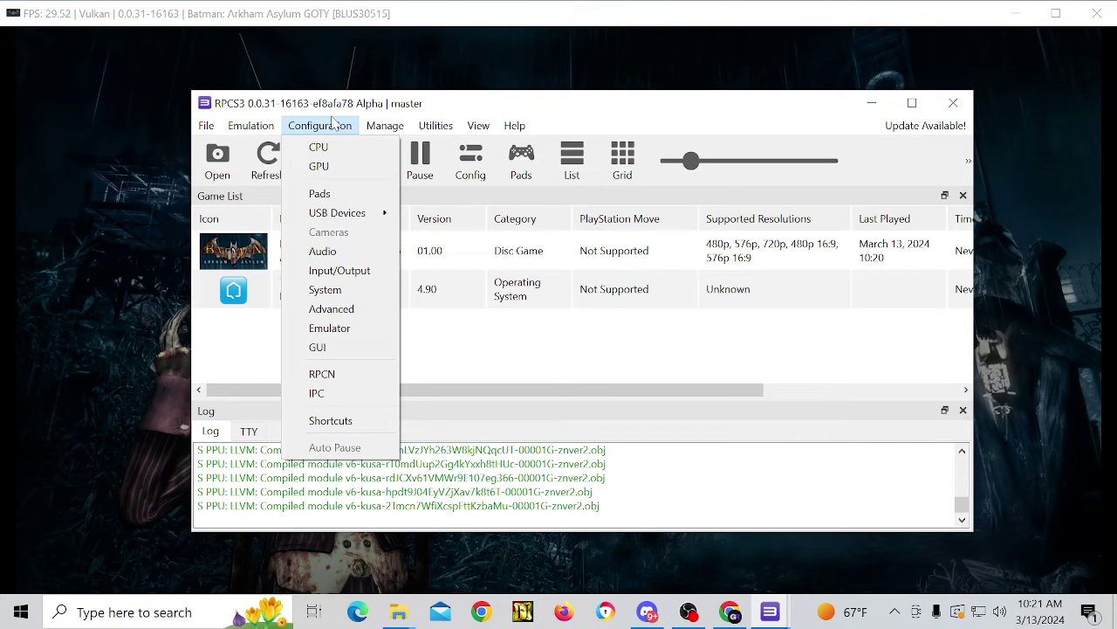
mouse_move(364, 213)
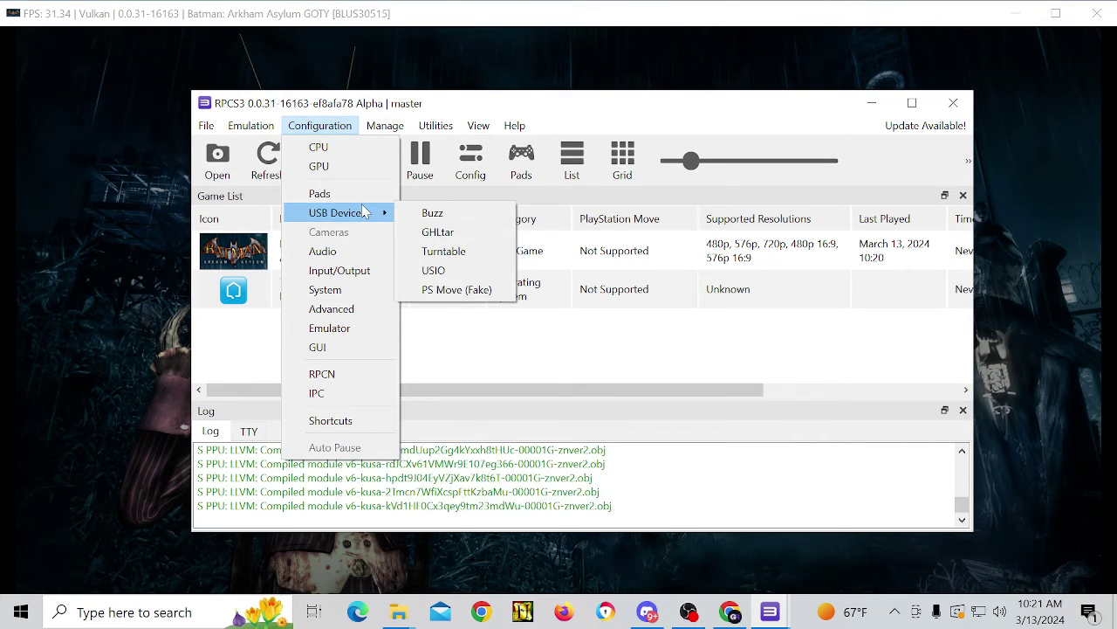
mouse_move(244, 128)
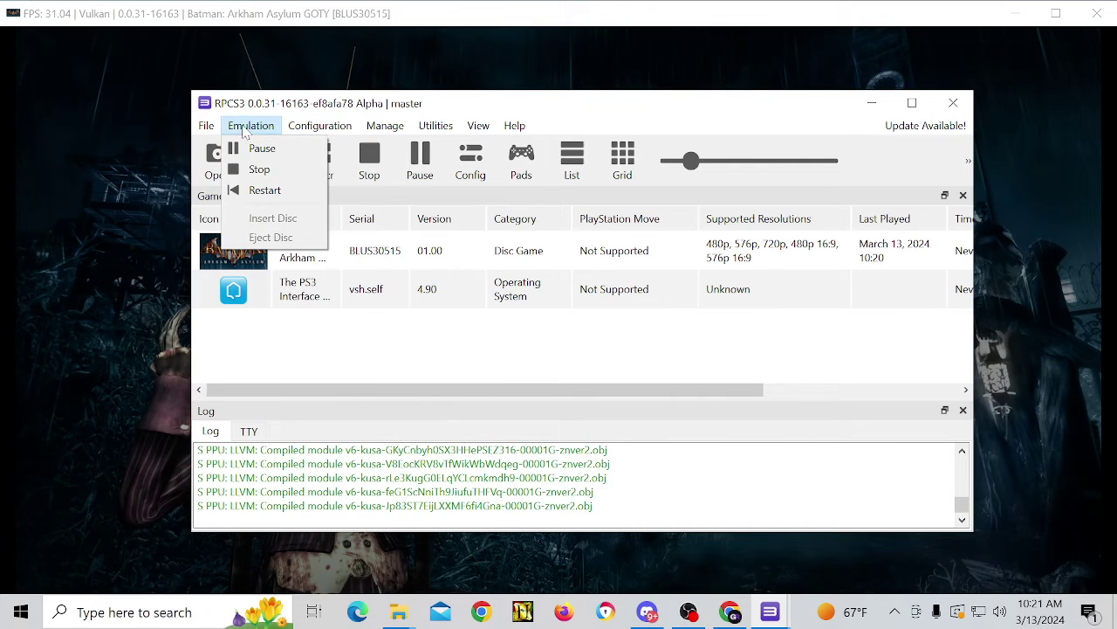
mouse_move(209, 128)
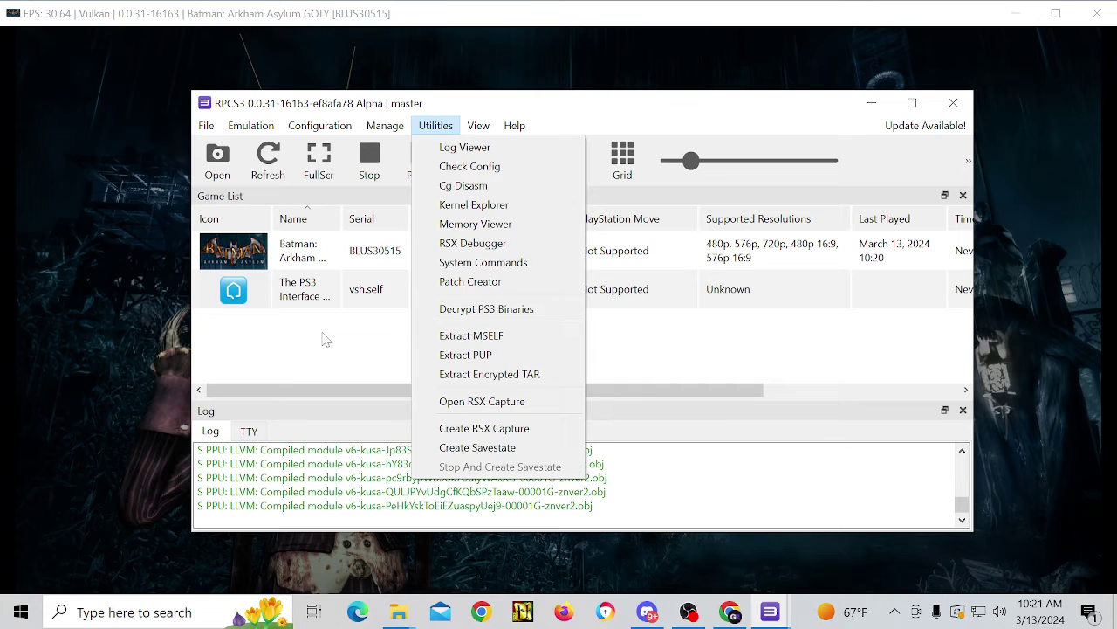
left_click(378, 350)
left_click(433, 127)
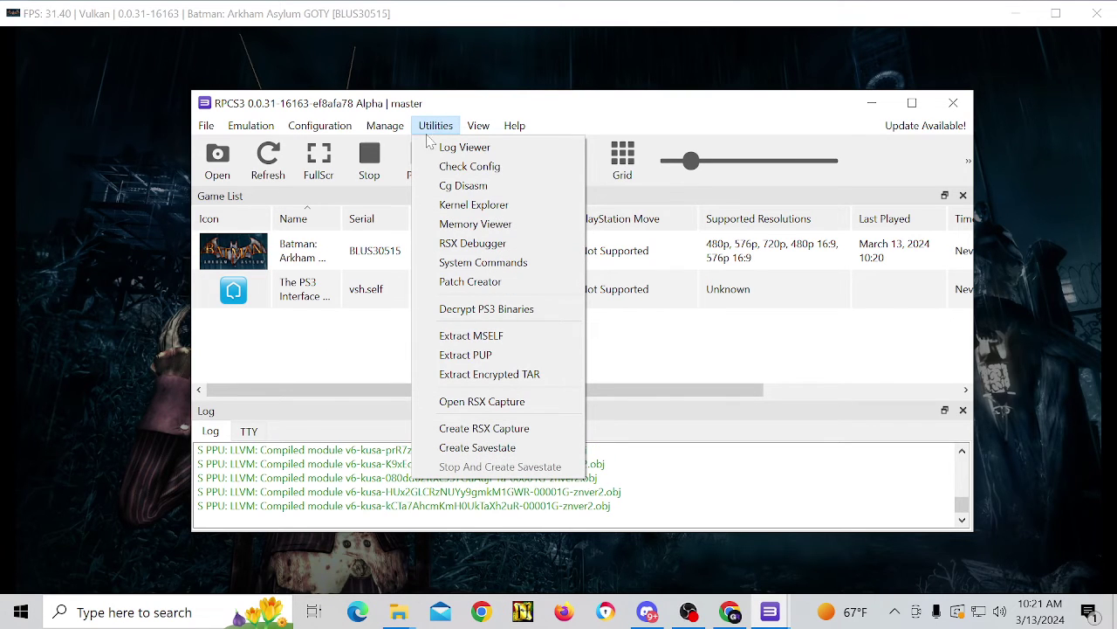
left_click(368, 336)
left_click(870, 103)
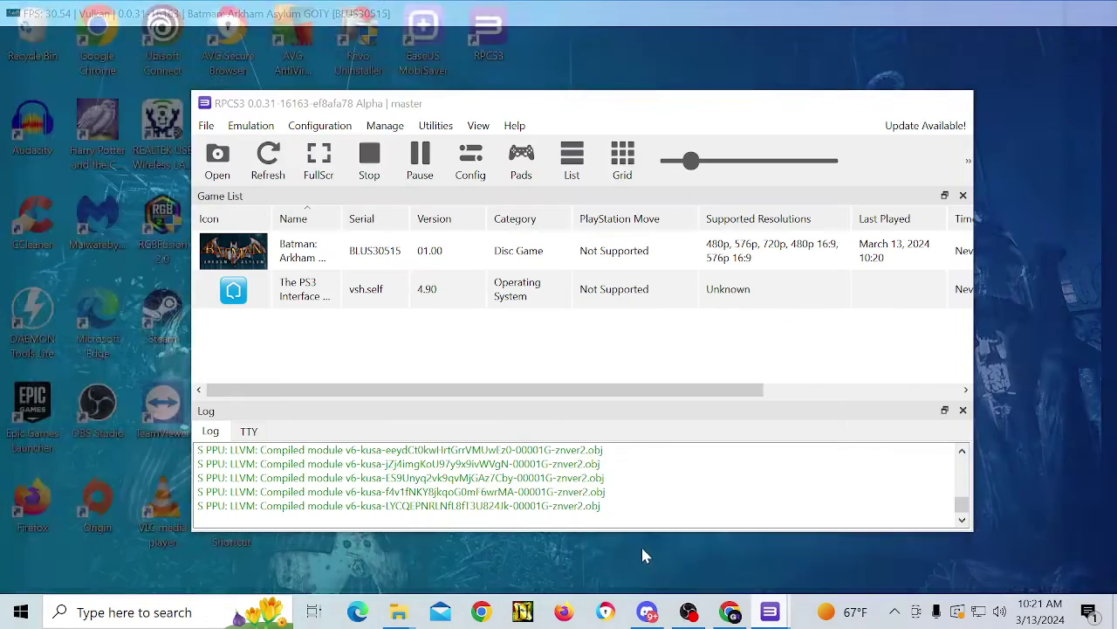
left_click(641, 543)
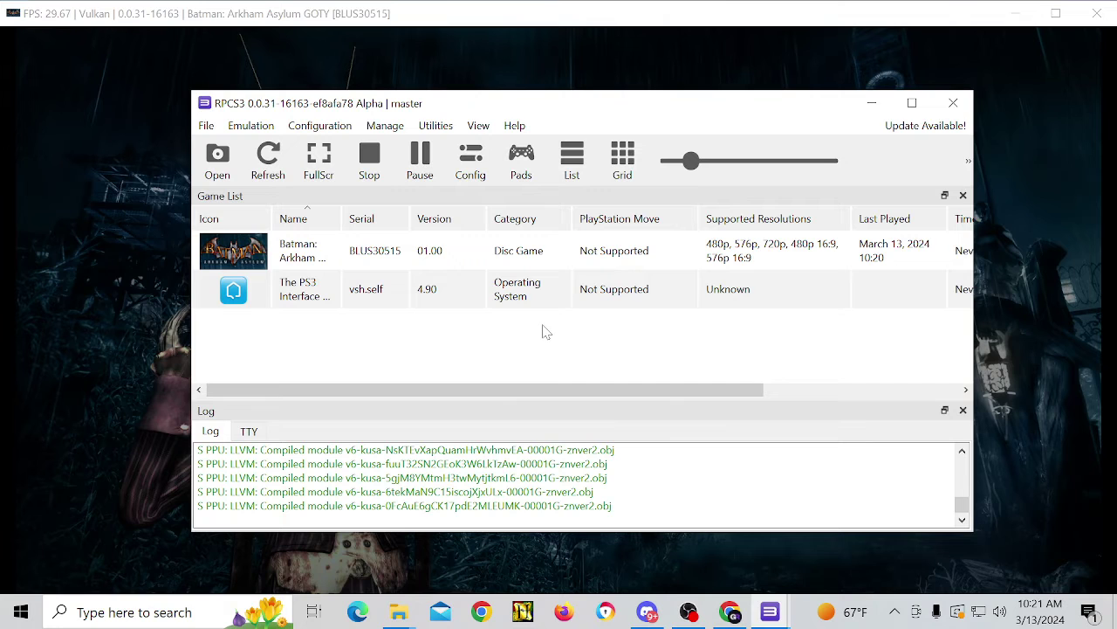
right_click(479, 264)
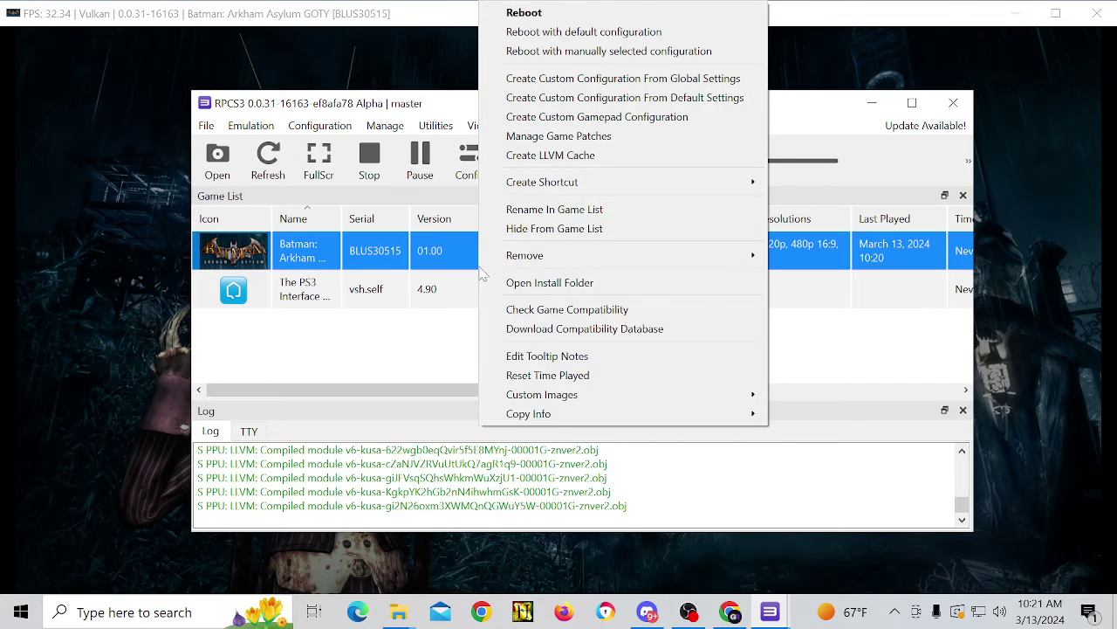
left_click(353, 374)
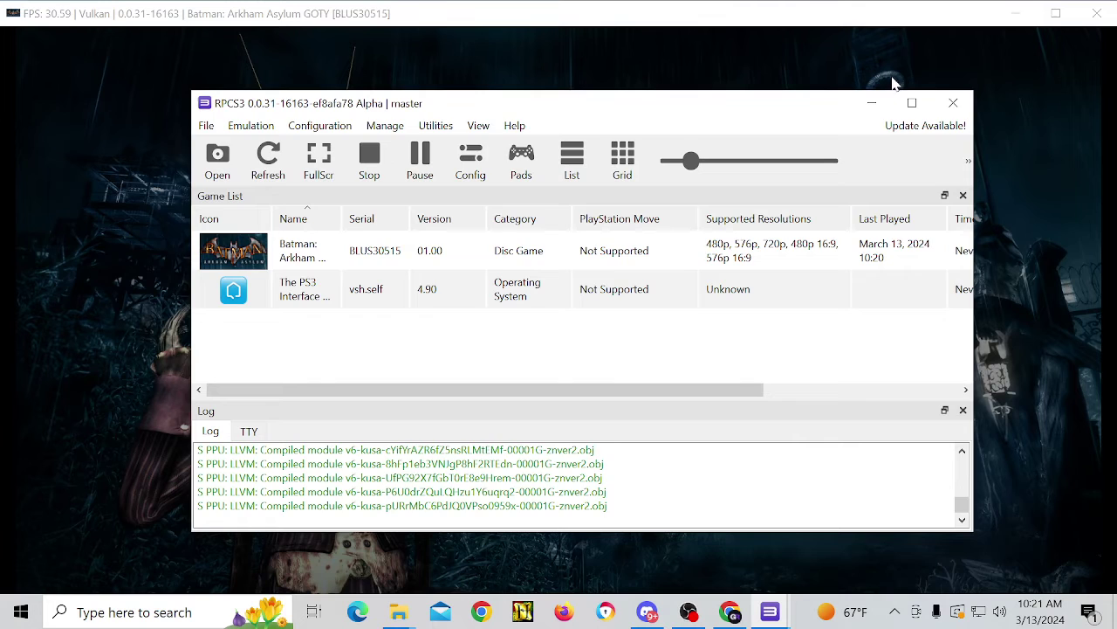
left_click(872, 103)
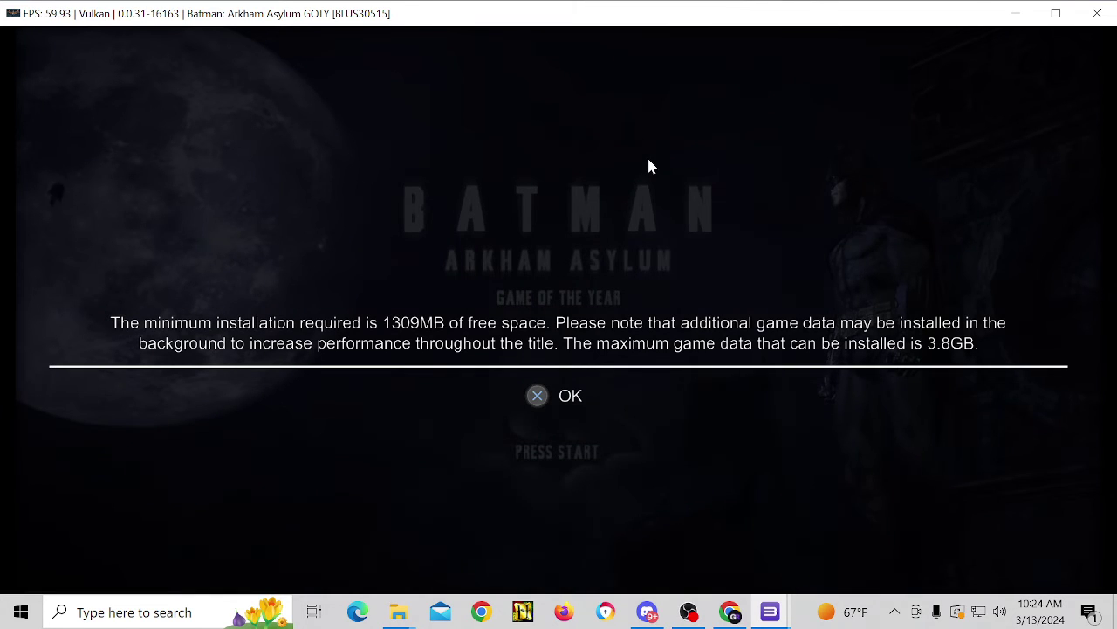
Acknowledge the installation space notice with the Cross (X) key.
key("x")
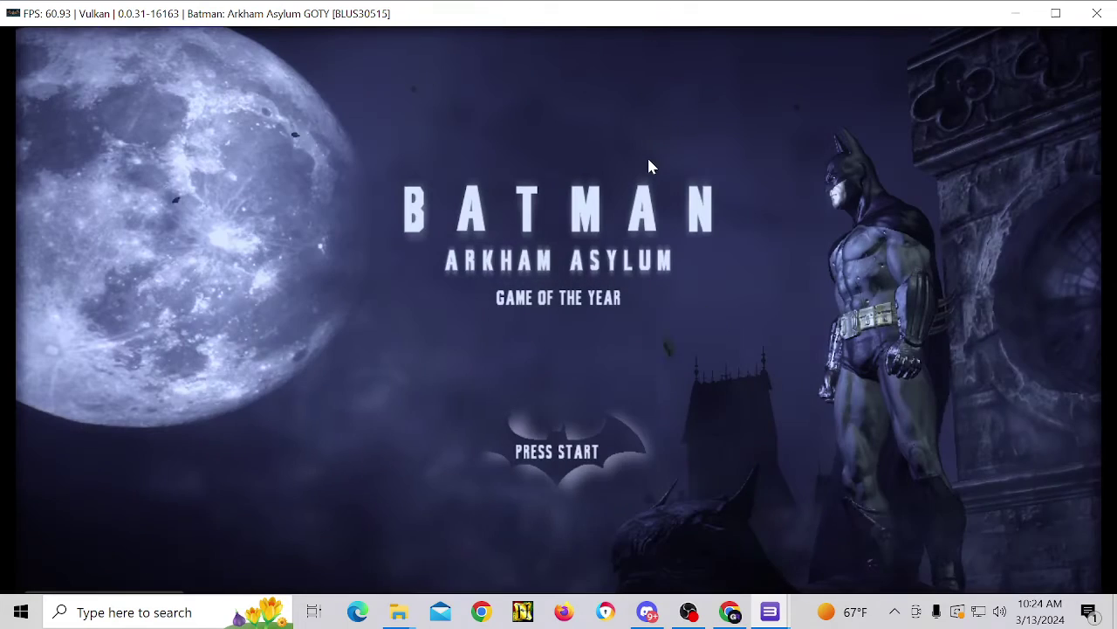
Stop the running game, hide File Explorer, and bring up the Batman game entry's context menu.
left_click(1087, 16)
left_click(555, 337)
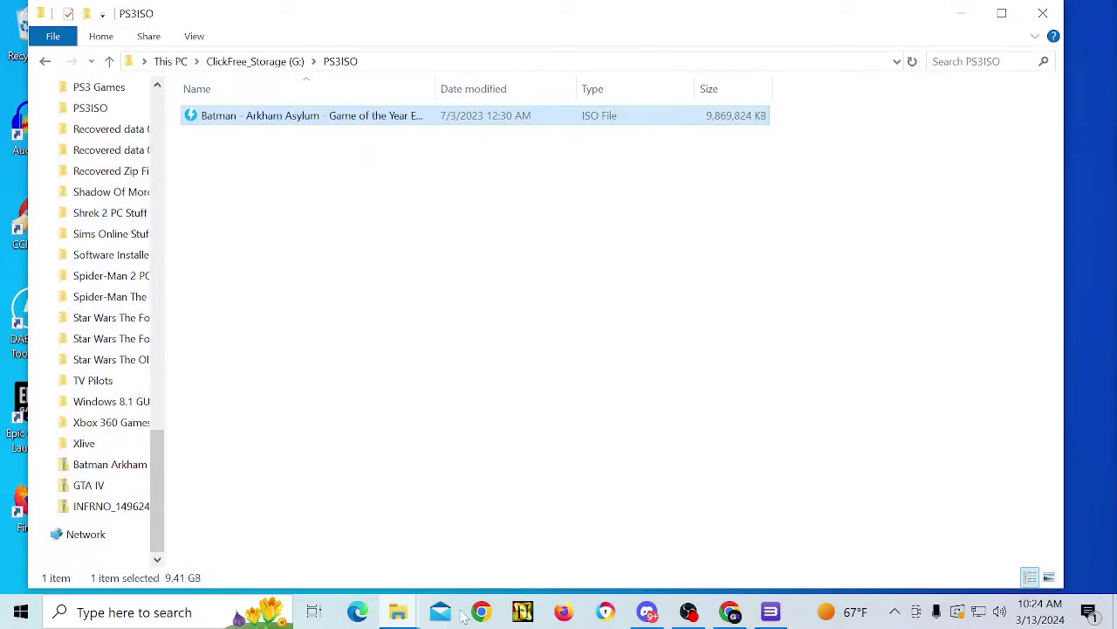
left_click(317, 331)
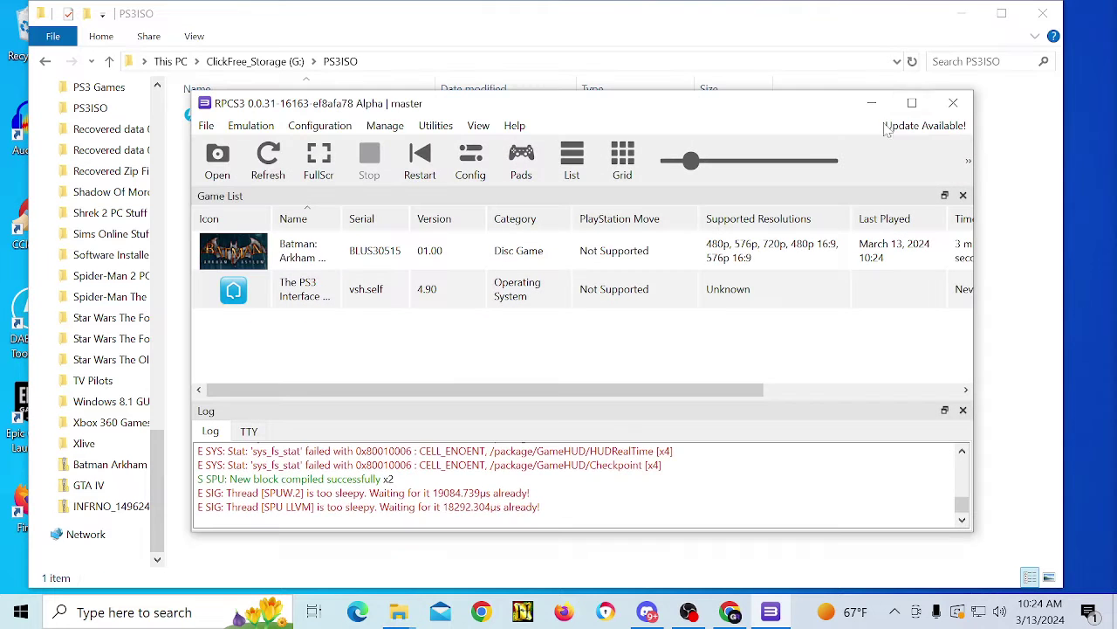
left_click(960, 14)
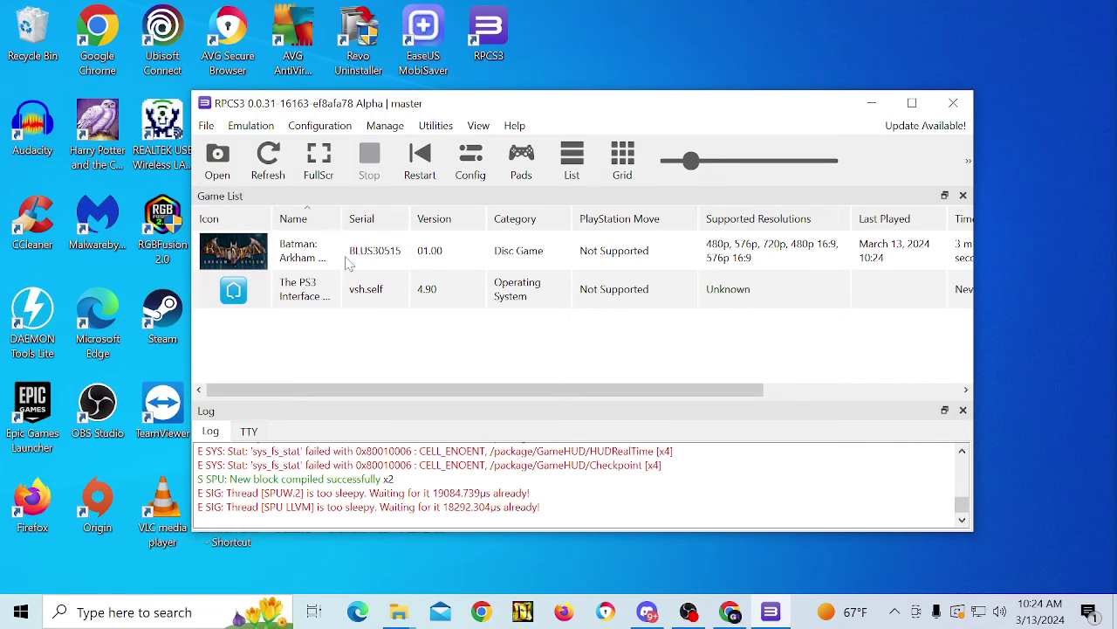
right_click(282, 252)
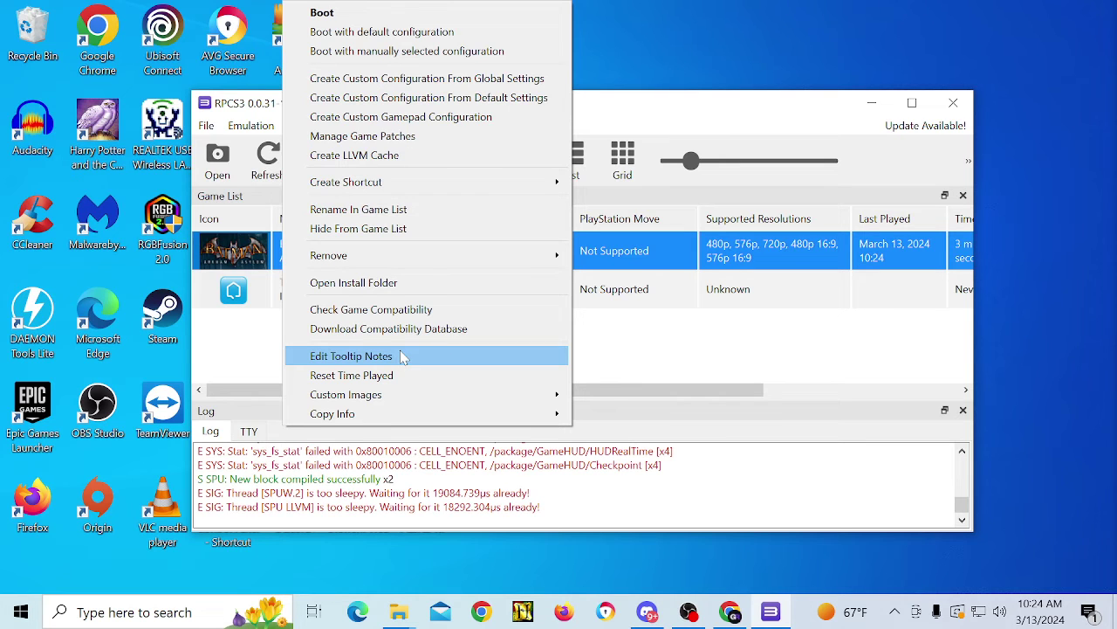
Open Manage Game Patches for Batman, accept the patch update, and dismiss the success message.
left_click(425, 136)
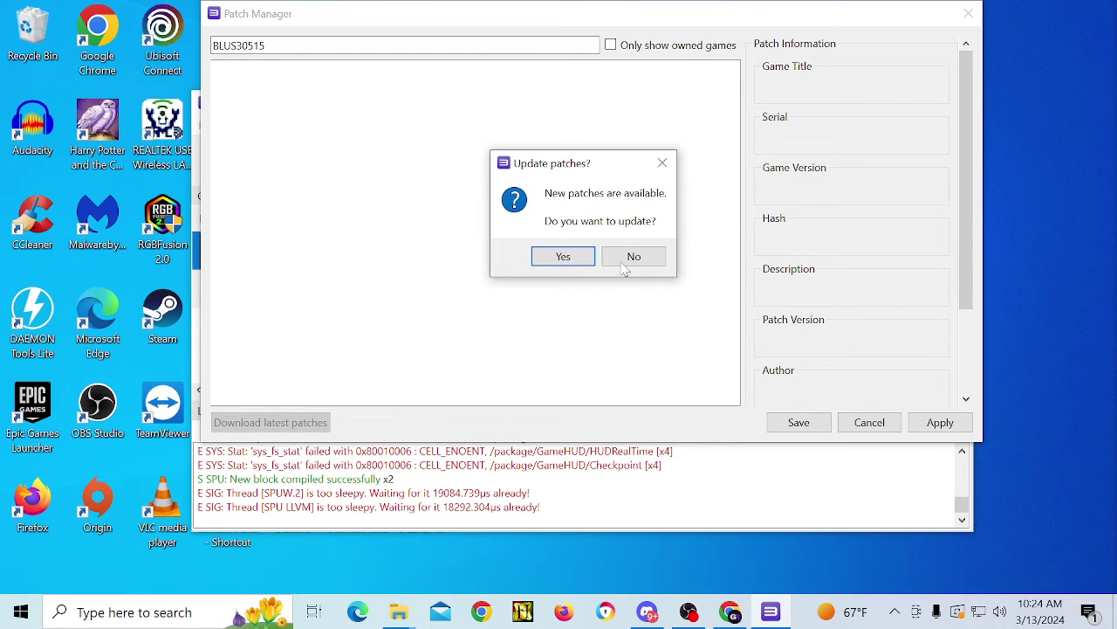
left_click(569, 256)
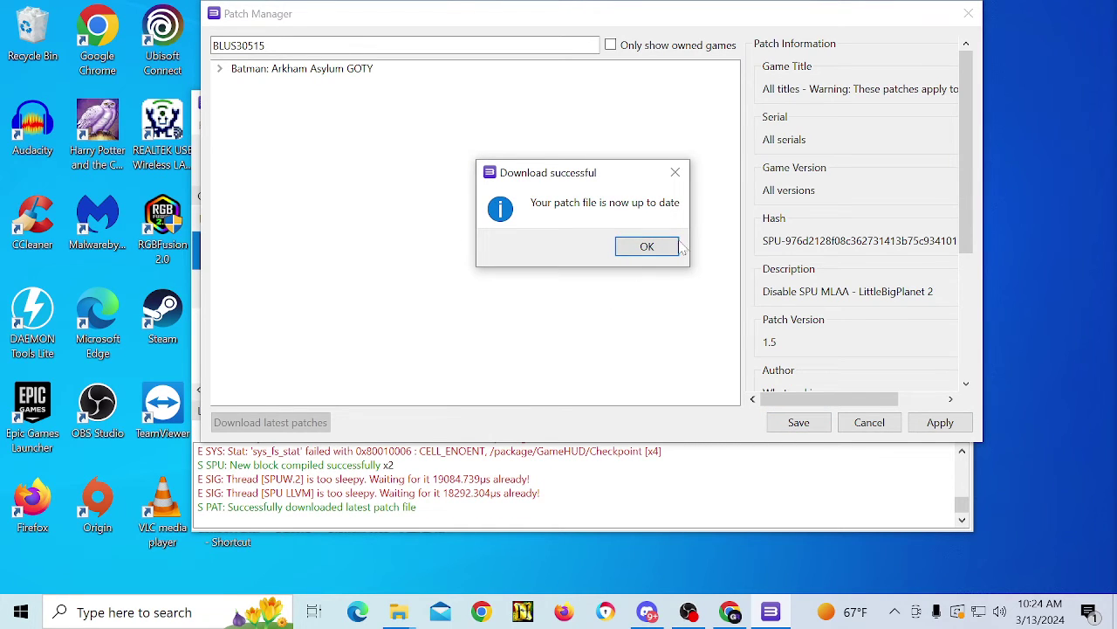
left_click(645, 245)
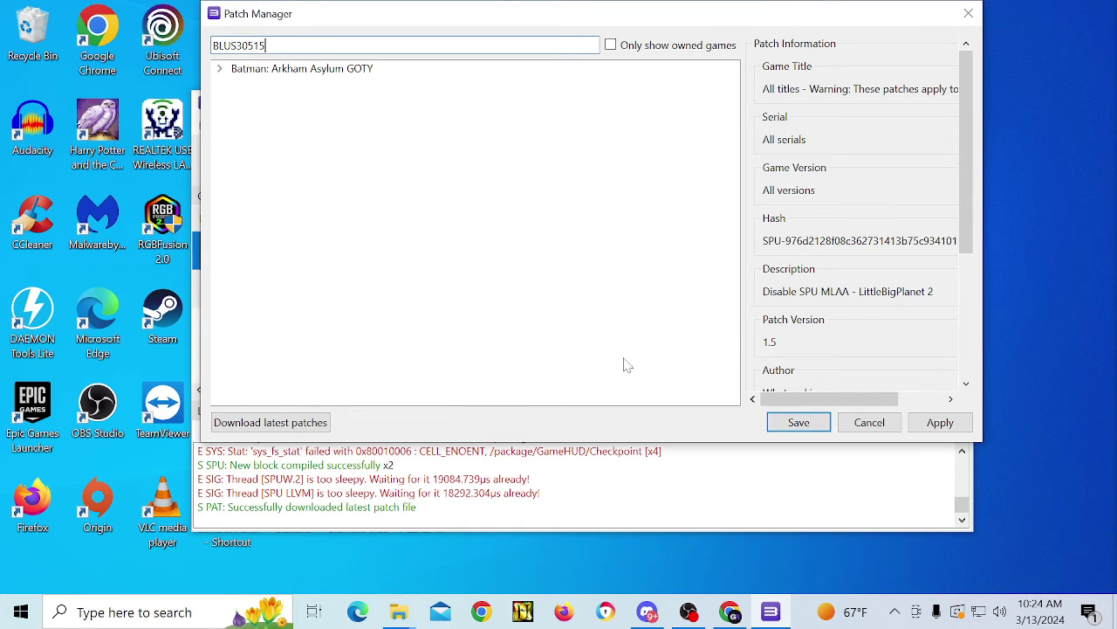
Expand Batman: Arkham Asylum GOTY and BLUS30515 v.01.00, then select the Debug Menu patch.
left_click(221, 70)
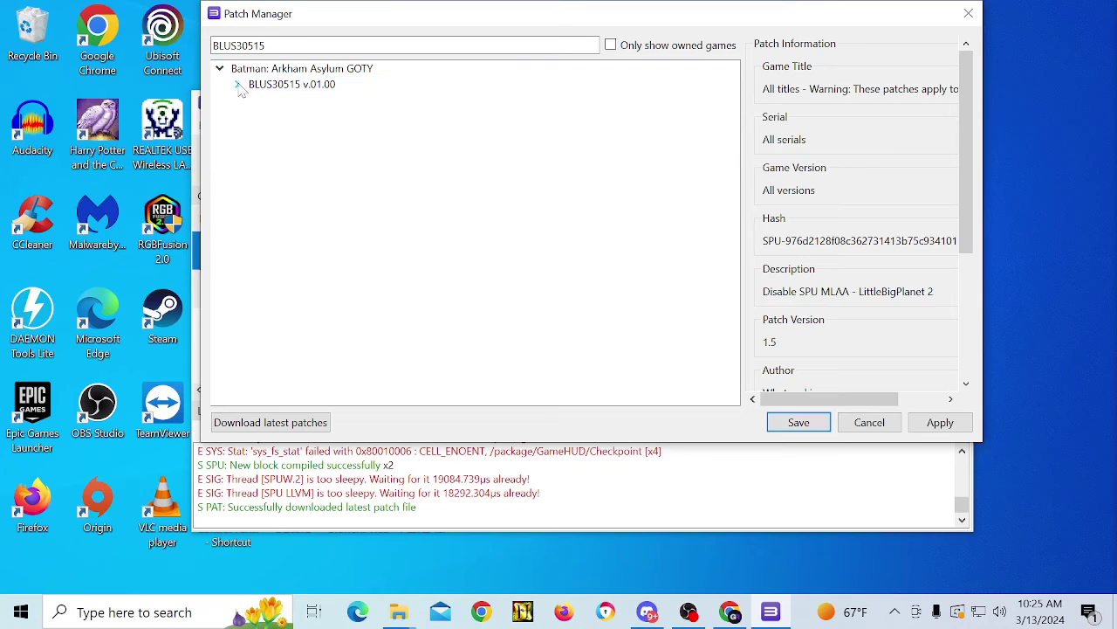
left_click(238, 85)
left_click(319, 101)
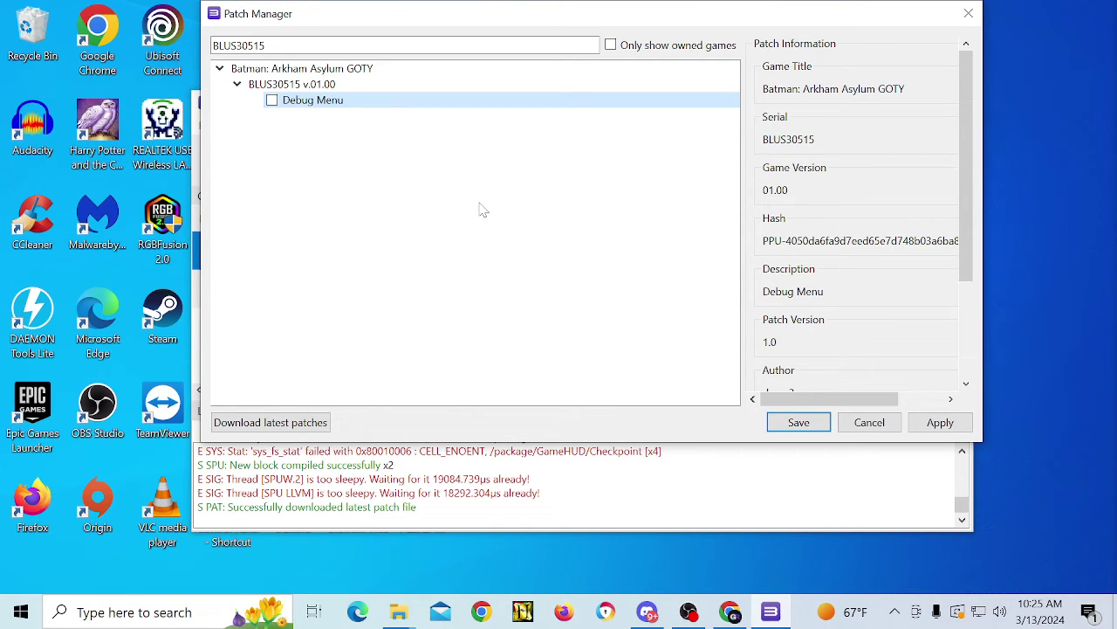
Enable the Debug Menu patch for BLUS30515 v.01.00, apply it and save the patch settings.
scroll(943, 299, "down", 5)
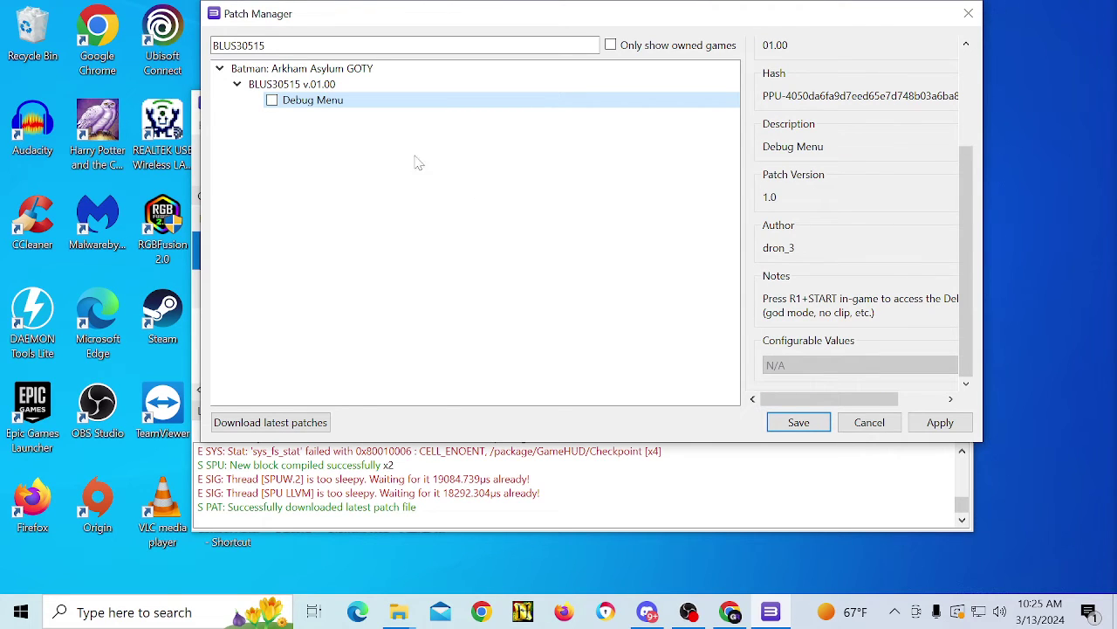
left_click(271, 101)
mouse_move(793, 399)
left_mouse_down()
mouse_move(891, 398)
mouse_move(793, 402)
left_mouse_up()
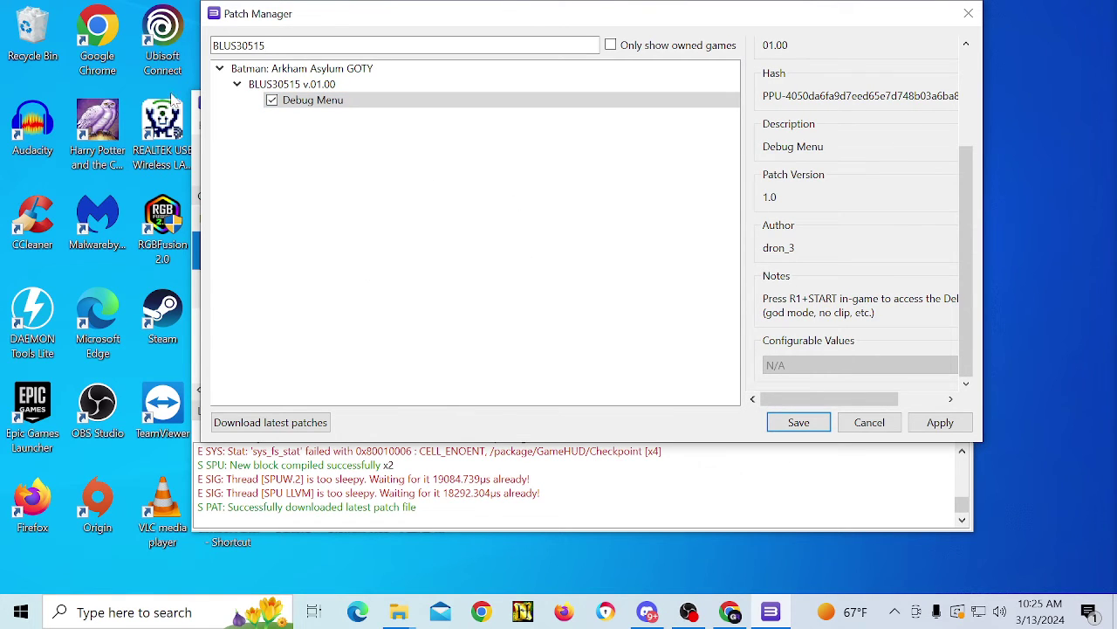
left_click(963, 424)
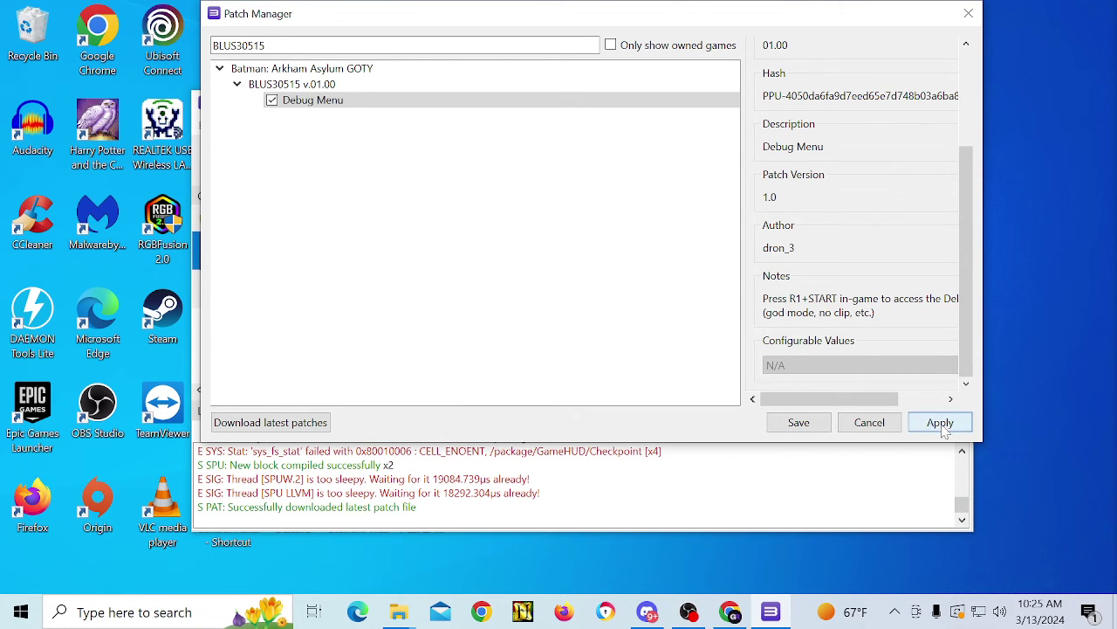
left_click(798, 422)
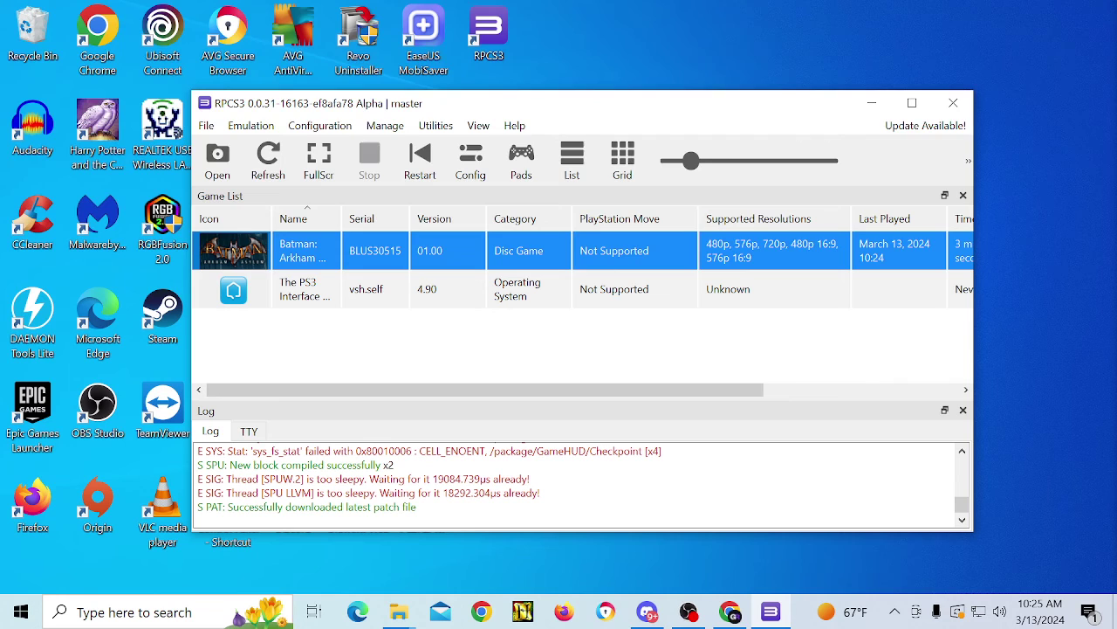
Boot Batman: Arkham Asylum GOTY from the game list and wait for the PRESS START screen.
right_click(312, 249)
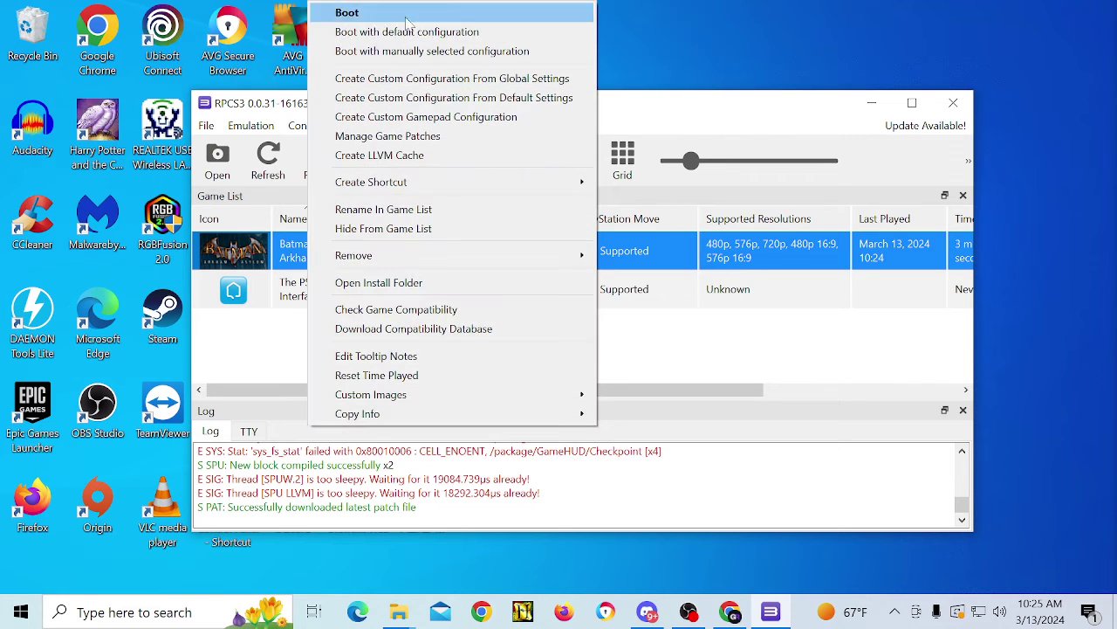
left_click(283, 327)
left_click(314, 253)
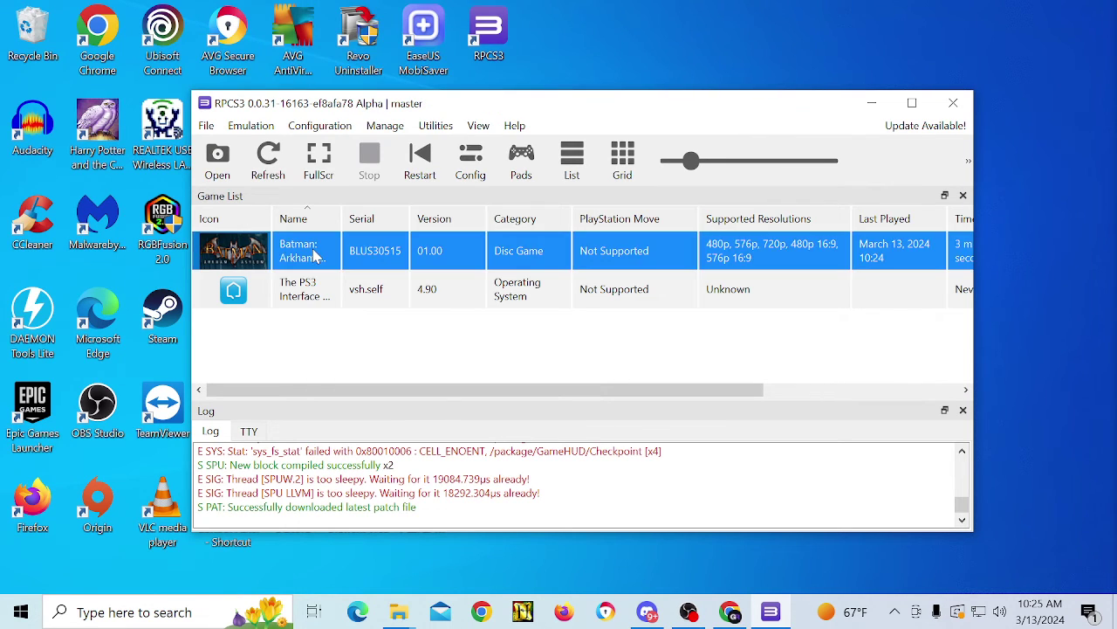
double_click(315, 253)
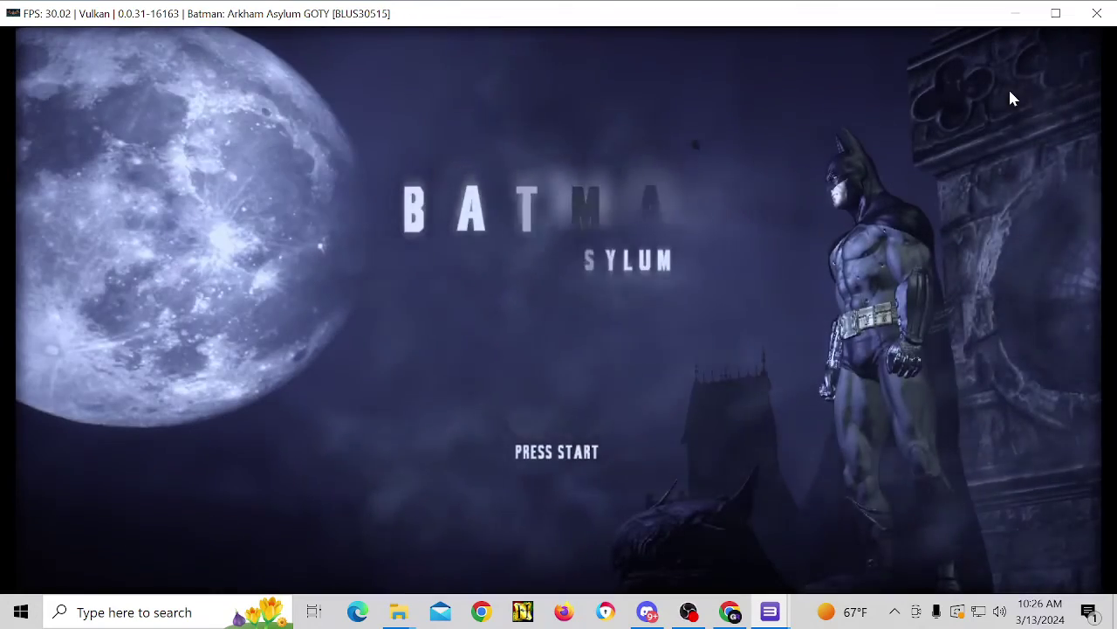
Start a new game in the first save slot on Easy difficulty.
key("Return")
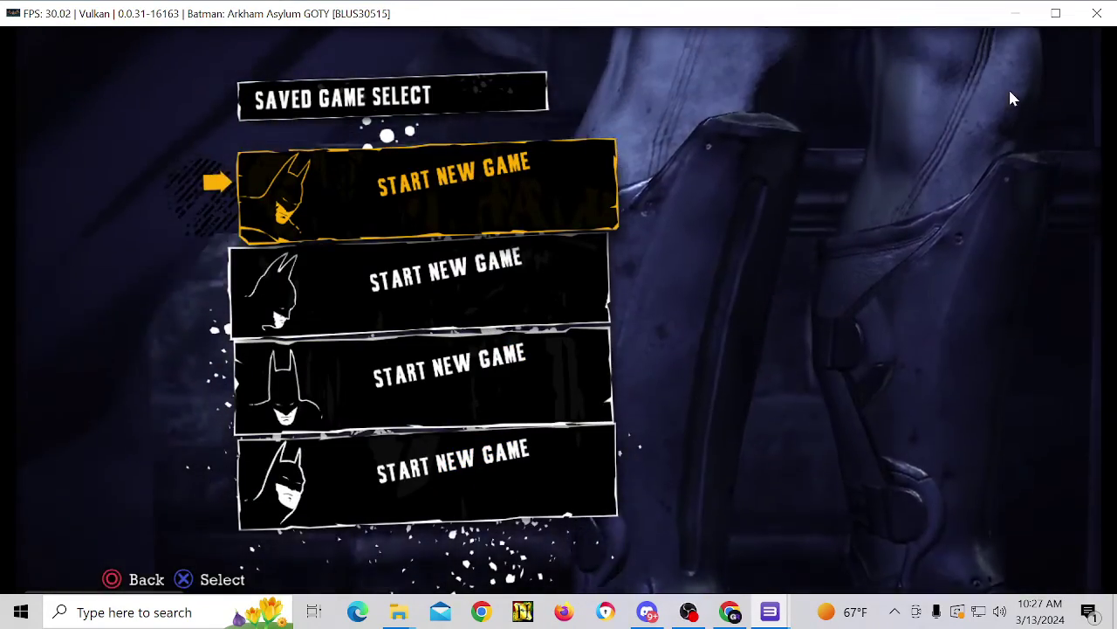
key("Return")
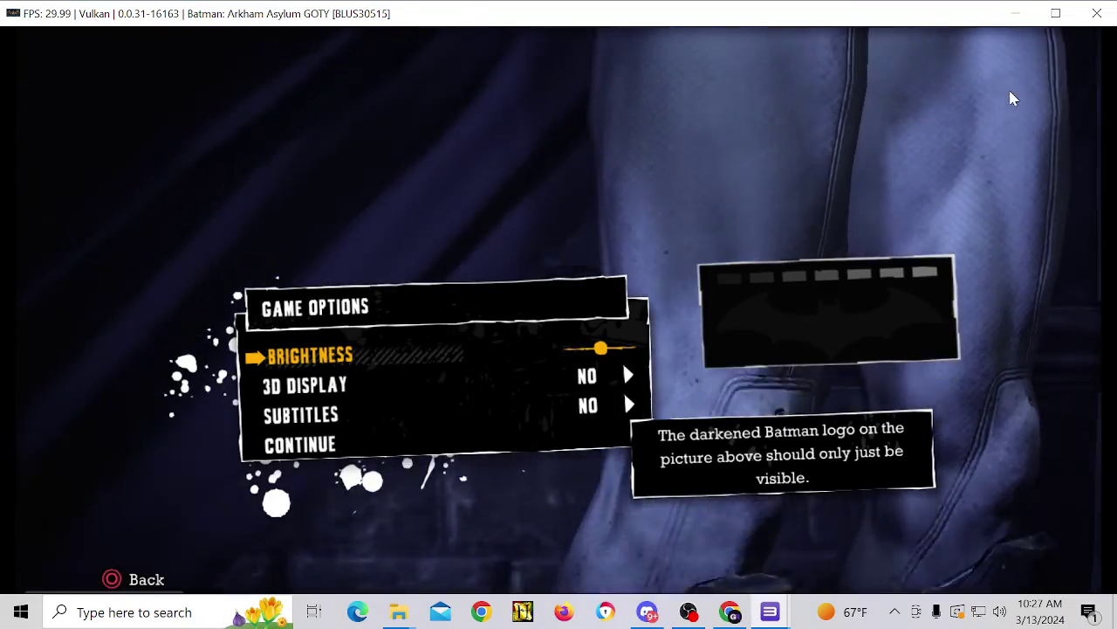
key("Down")
key("x")
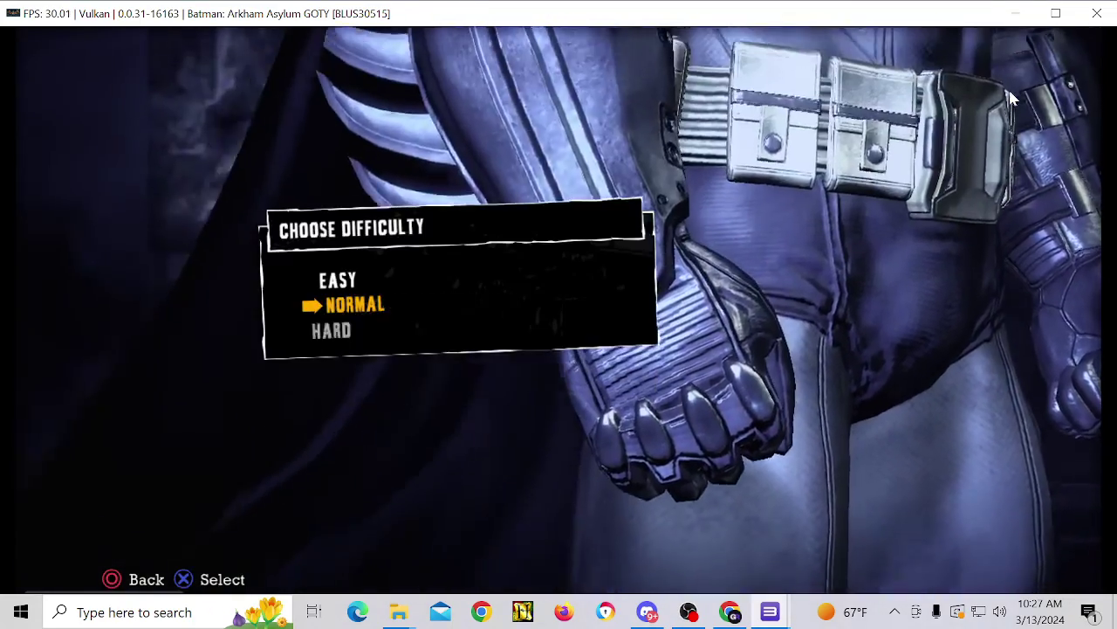
key("Up")
key("x")
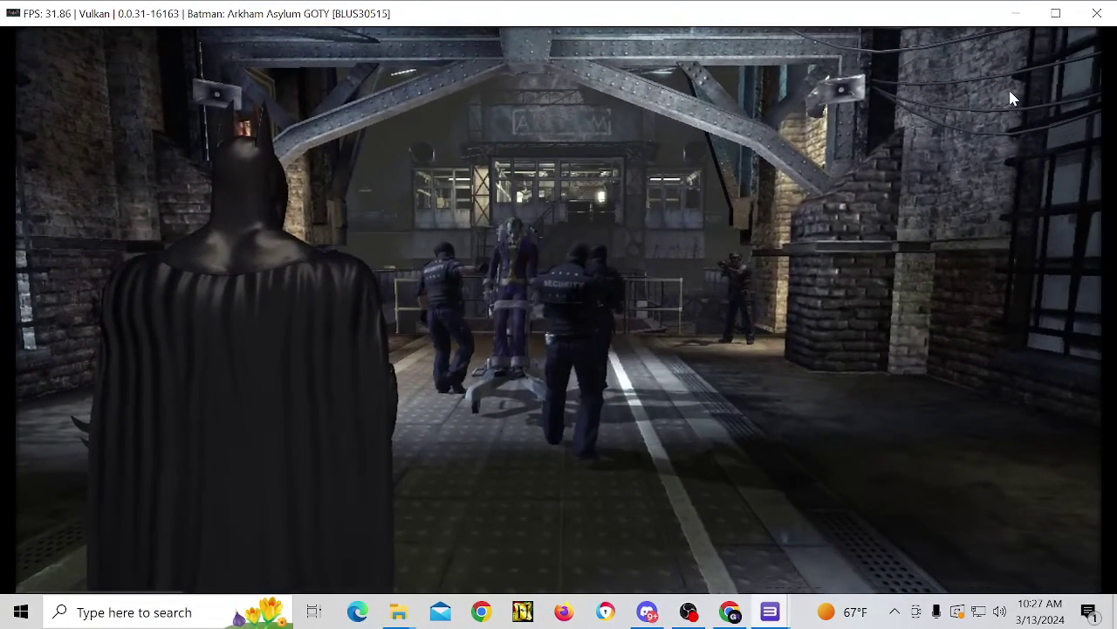
Open the in-game debug menu and restore the emulator window to a smaller size, moved right.
key("Return")
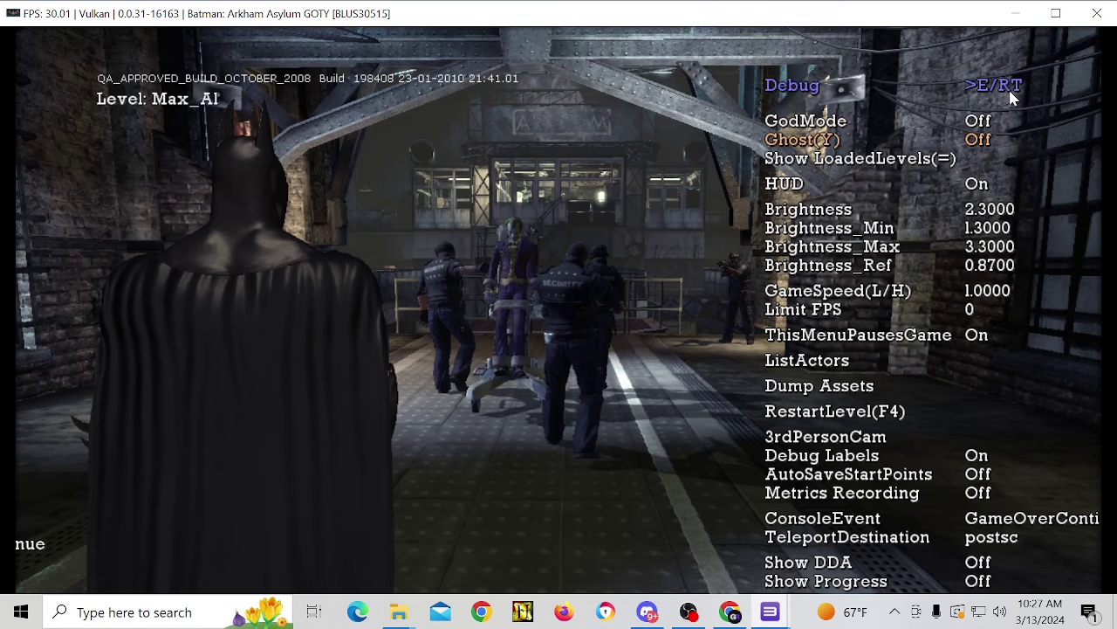
key("Down")
key("Down")
key("Down")
key("Down")
key("Down")
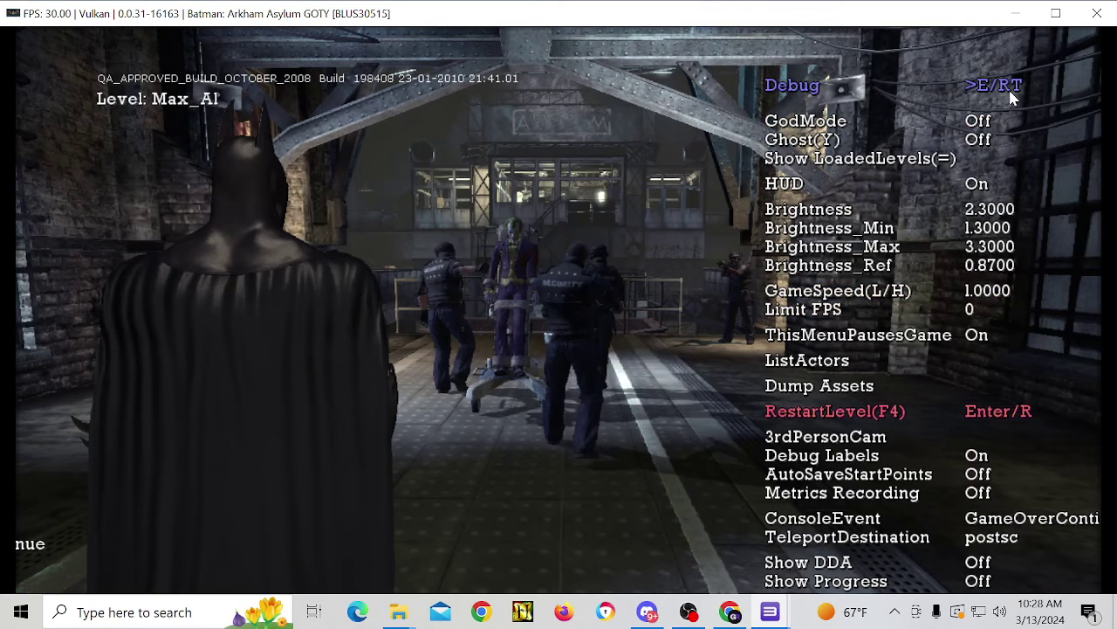
key("Up")
key("Up")
key("Up")
key("Up")
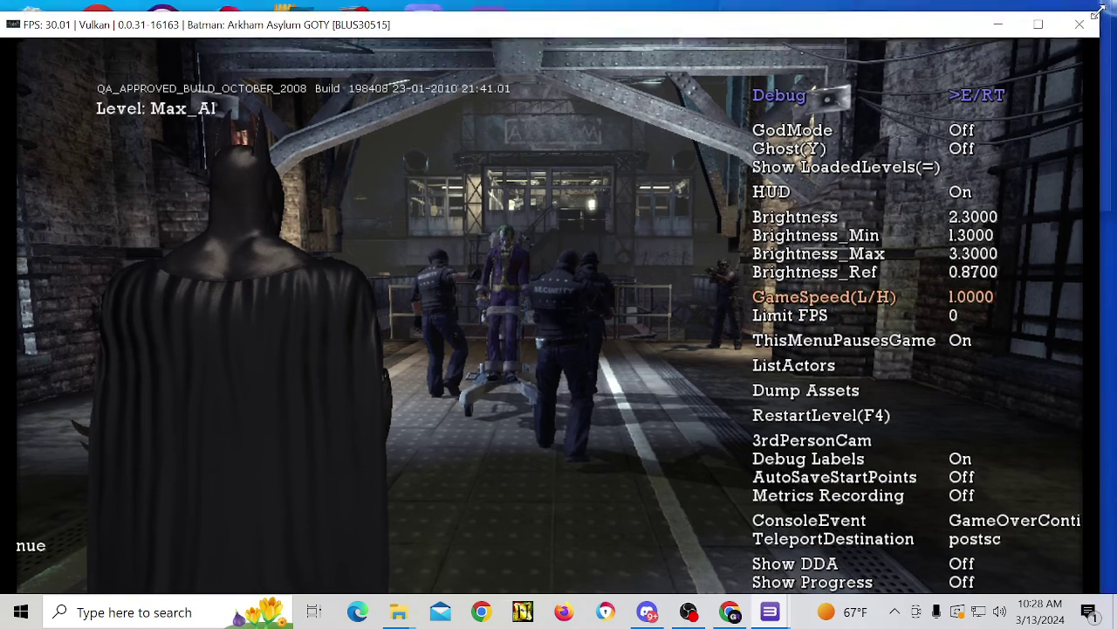
double_click(808, 13)
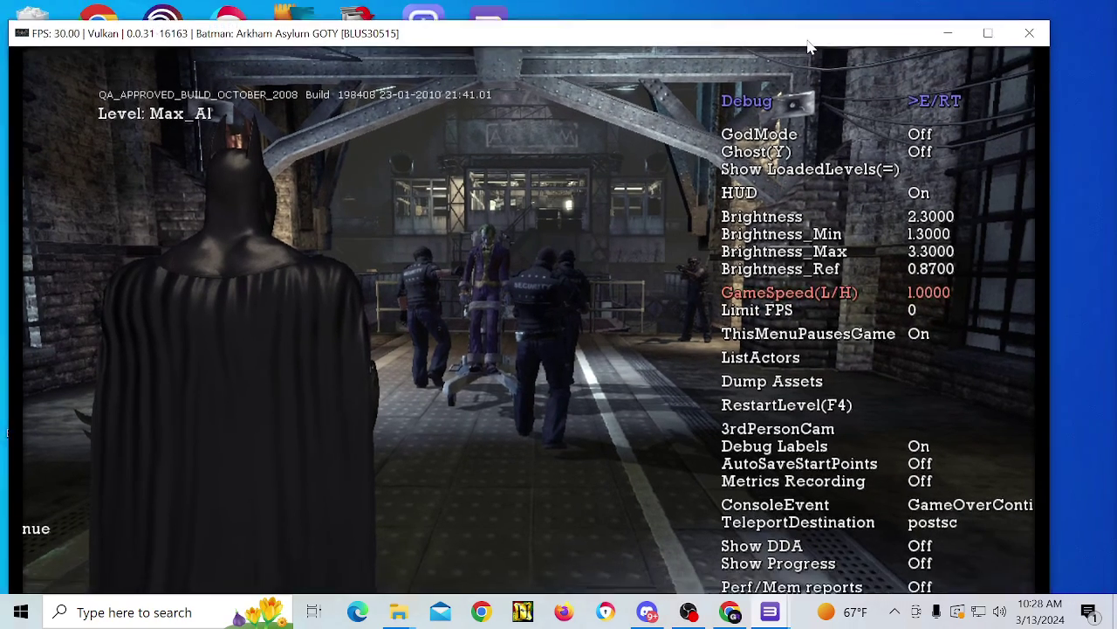
mouse_move(808, 46)
left_mouse_down()
mouse_move(834, 19)
mouse_move(802, 51)
left_mouse_up()
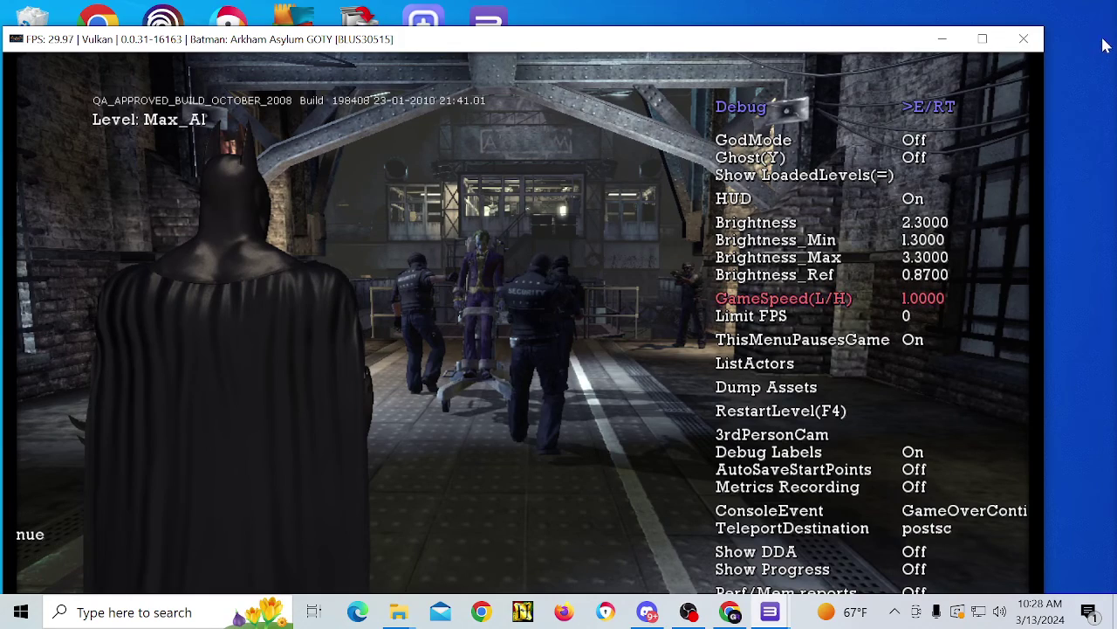
left_click_drag(793, 48, 835, 43)
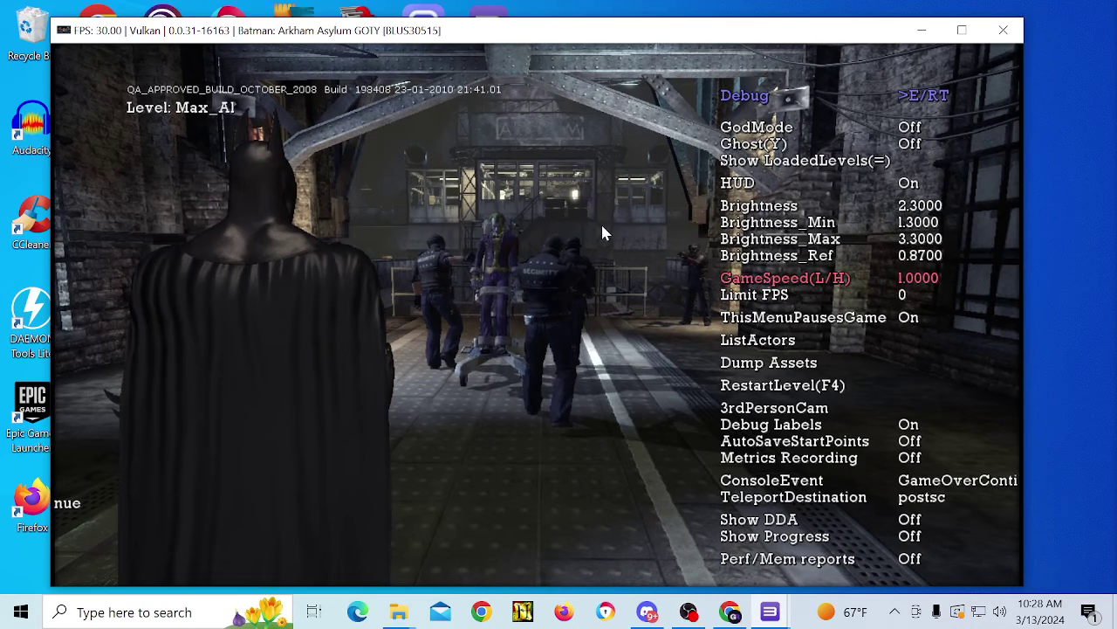
Move down the debug list to Show DDA and switch it On.
key("Down")
key("Down")
key("Down")
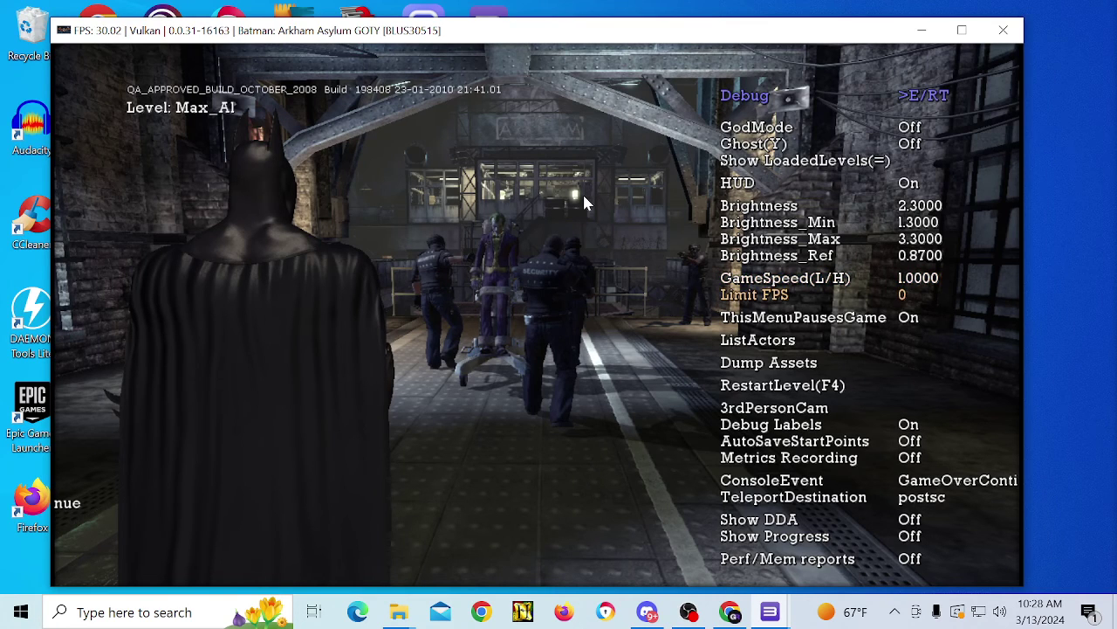
key("Up")
key("Up")
key("Up")
key("Up")
key("Up")
key("Up")
key("Up")
key("Up")
key("Up")
key("Up")
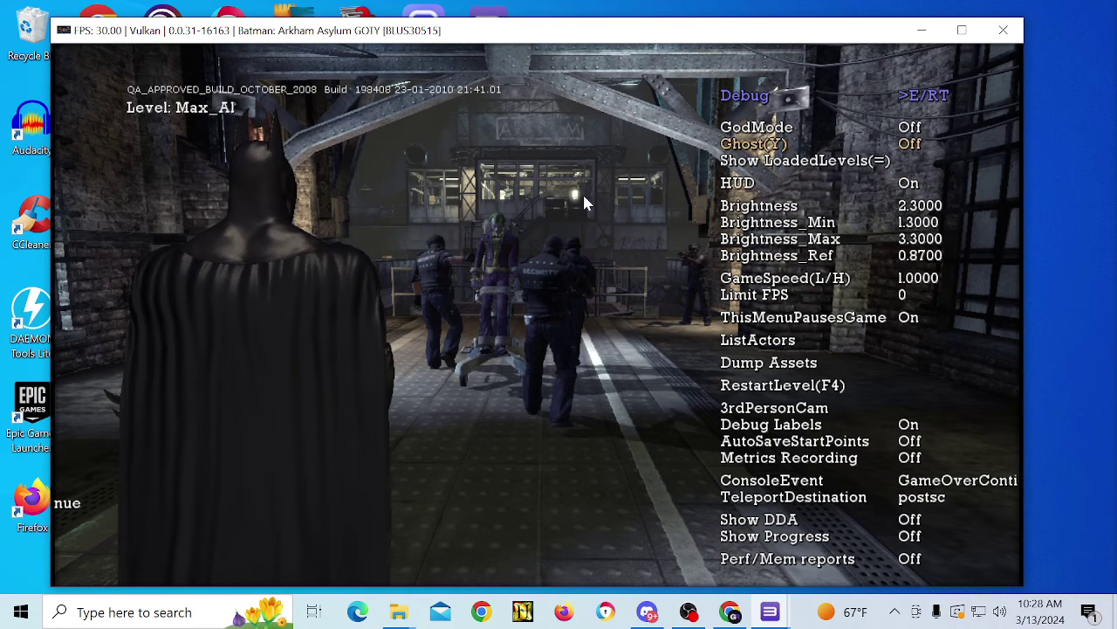
key("Down")
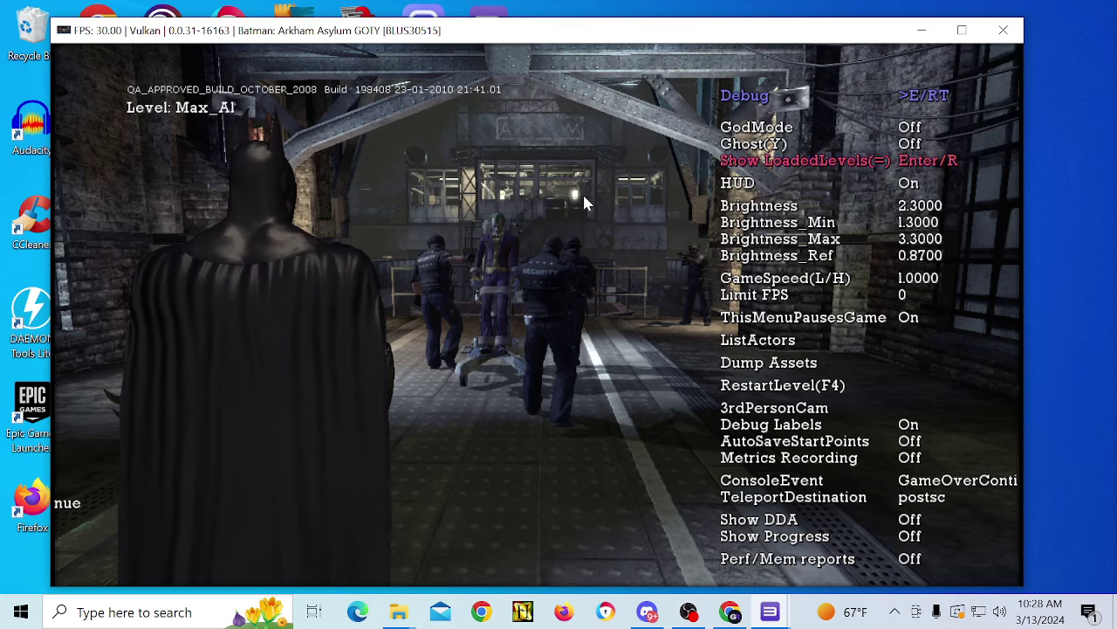
key("Up")
key("Down")
key("Down")
key("Down")
key("Down")
key("Down")
key("Down")
key("Down")
key("Down")
key("Down")
key("Down")
key("Down")
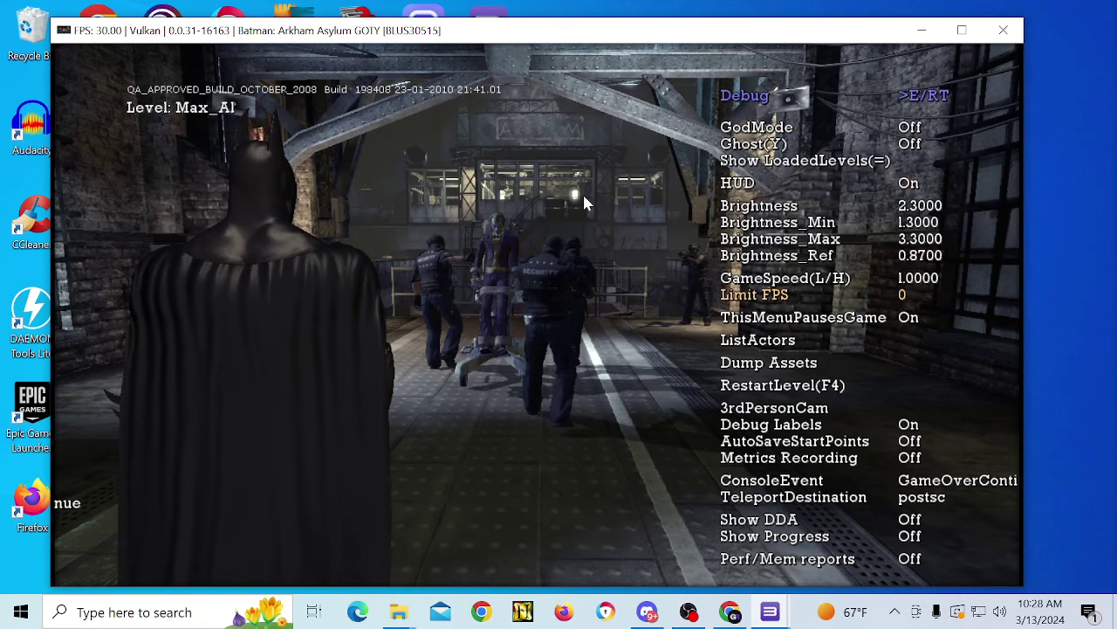
key("Down")
key("Up")
key("Down")
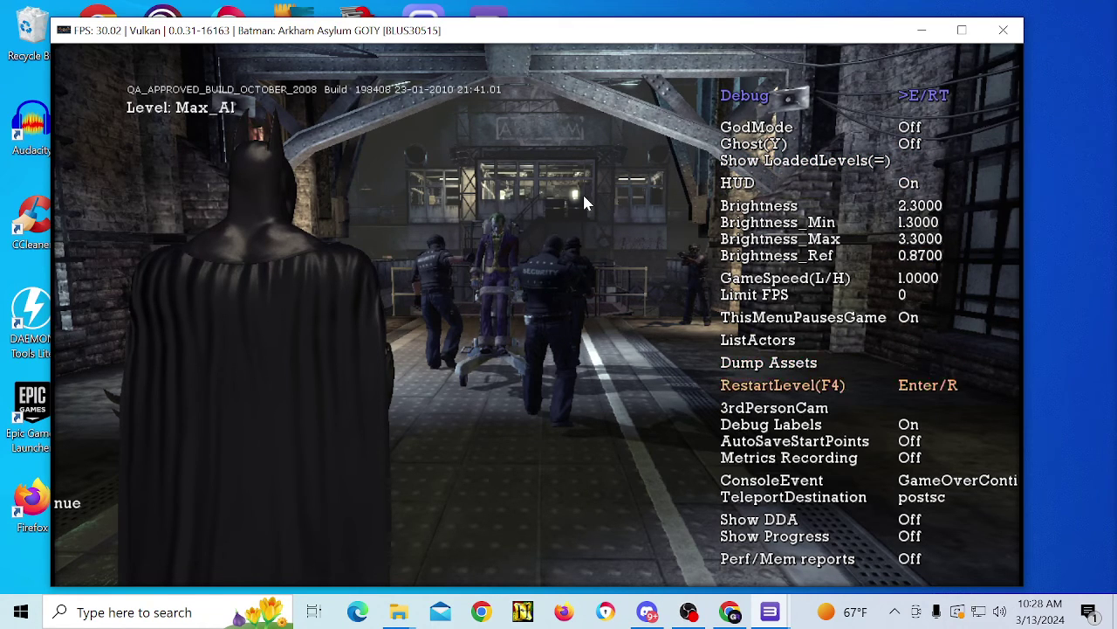
key("Down")
key("Down")
key("Down")
key("Down")
key("Up")
key("Up")
key("Up")
key("Up")
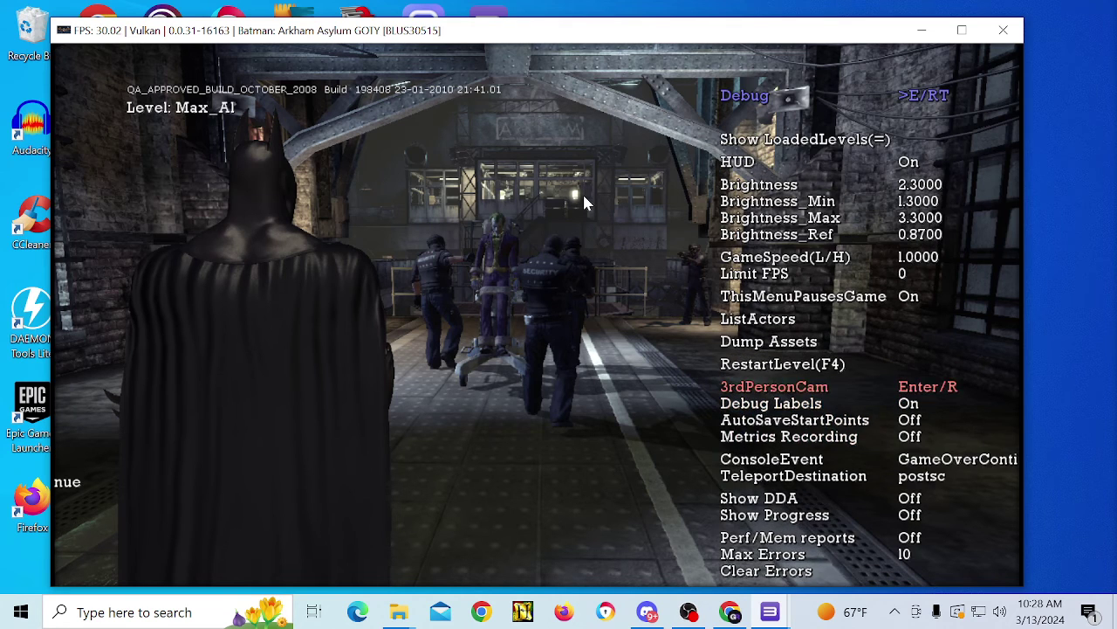
key("Down")
key("Down")
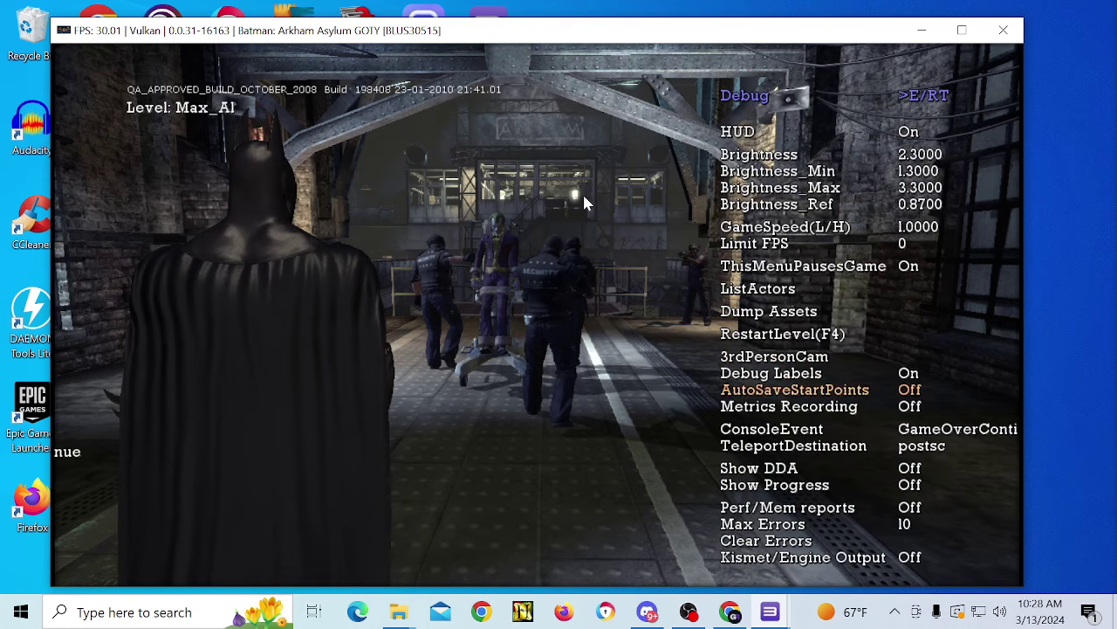
key("Down")
key("Down")
key("Down")
Browse the remaining Debug options and flip between the Debug and Flags pages.
key("Down")
key("Down")
key("Down")
key("Up")
key("Return")
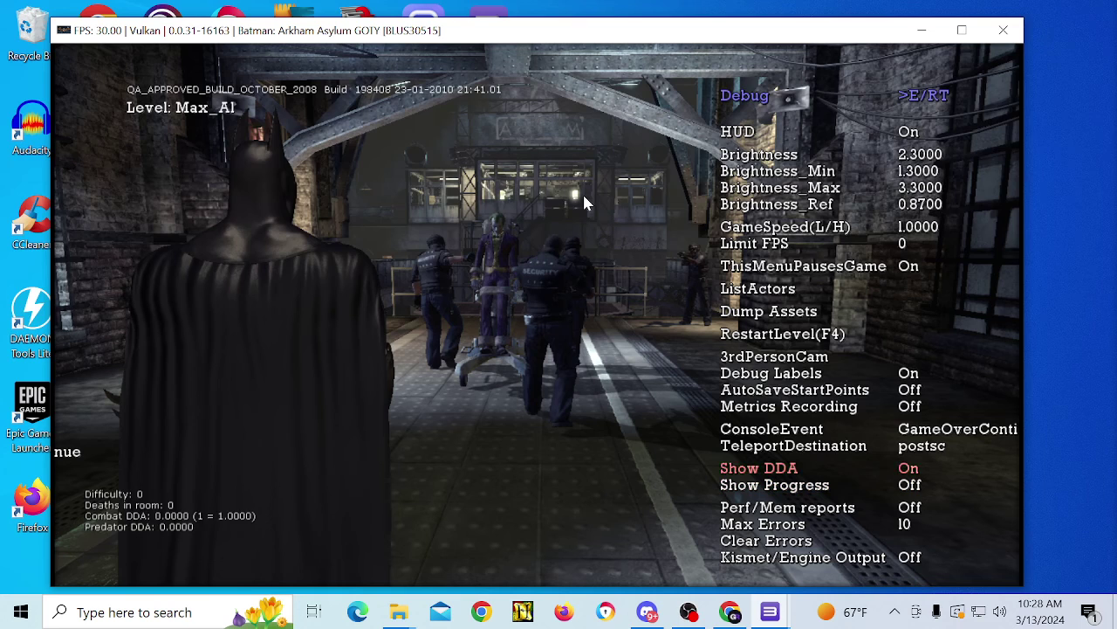
key("Return")
key("Return")
key("Down")
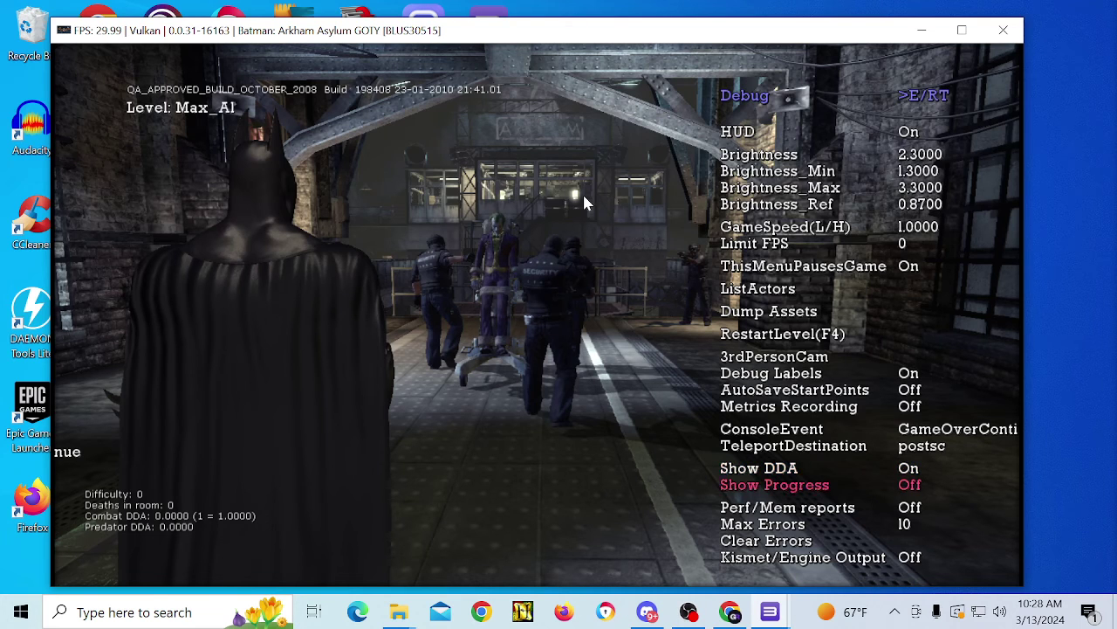
key("Up")
key("Down")
key("Down")
key("Down")
key("Down")
key("Down")
key("Down")
key("Down")
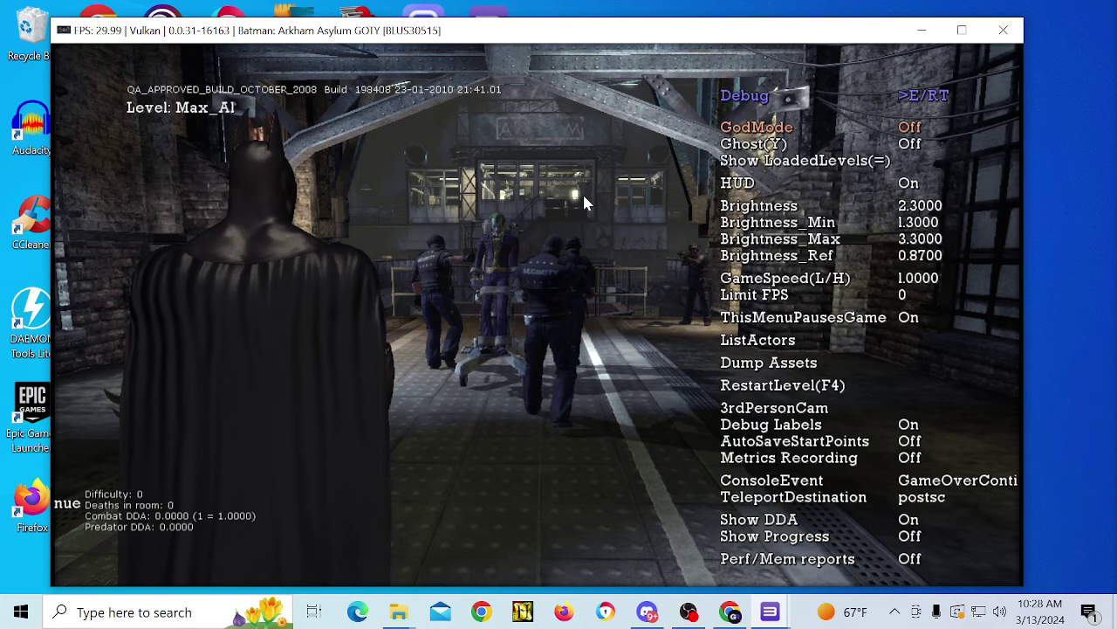
key("e")
key("q")
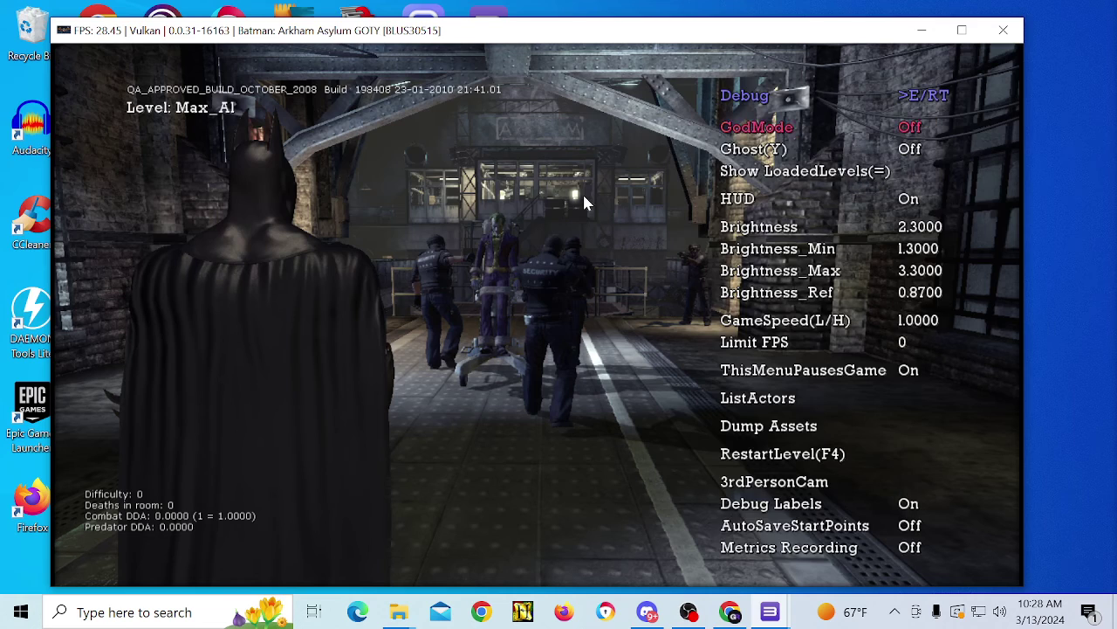
key("e")
key("q")
key("Up")
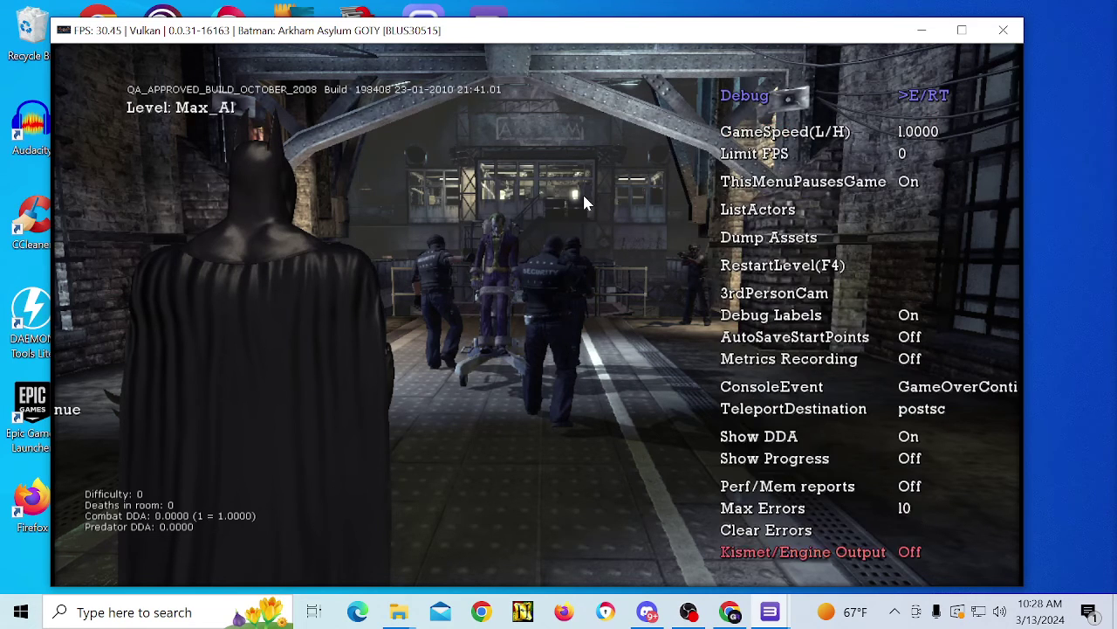
Page through the Flags, Engine and Render States debug pages.
key("e")
key("e")
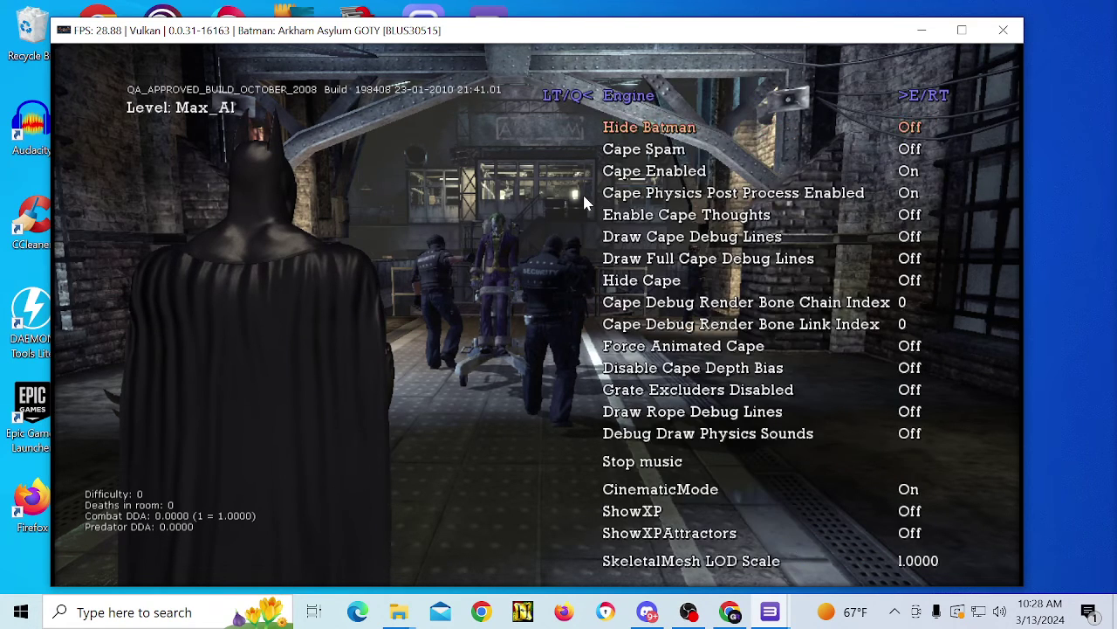
key("e")
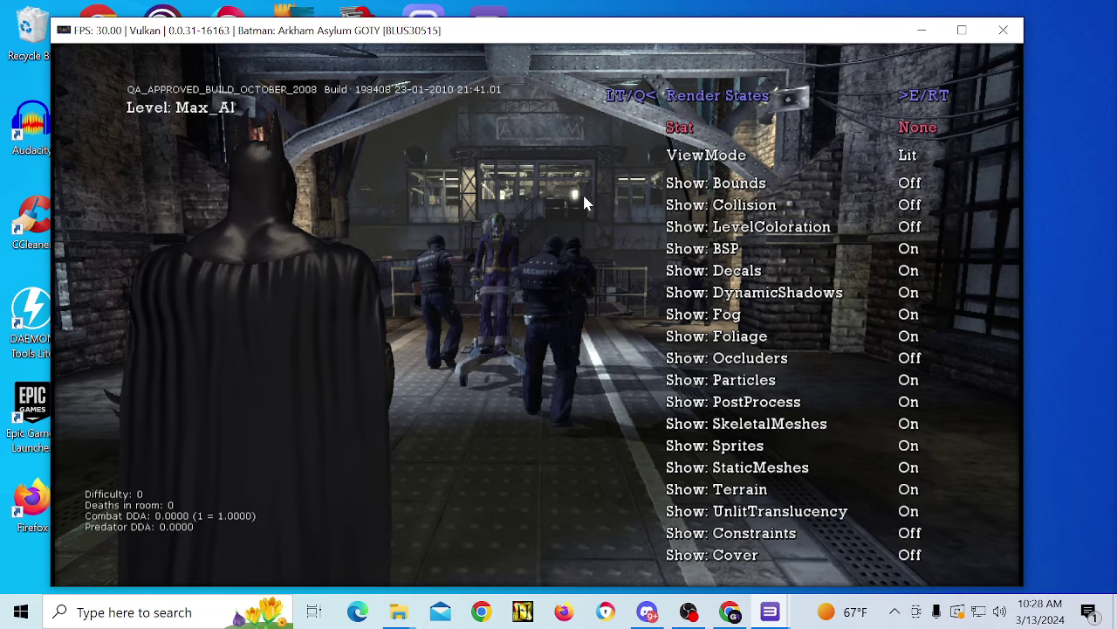
key("e")
key("e")
key("e")
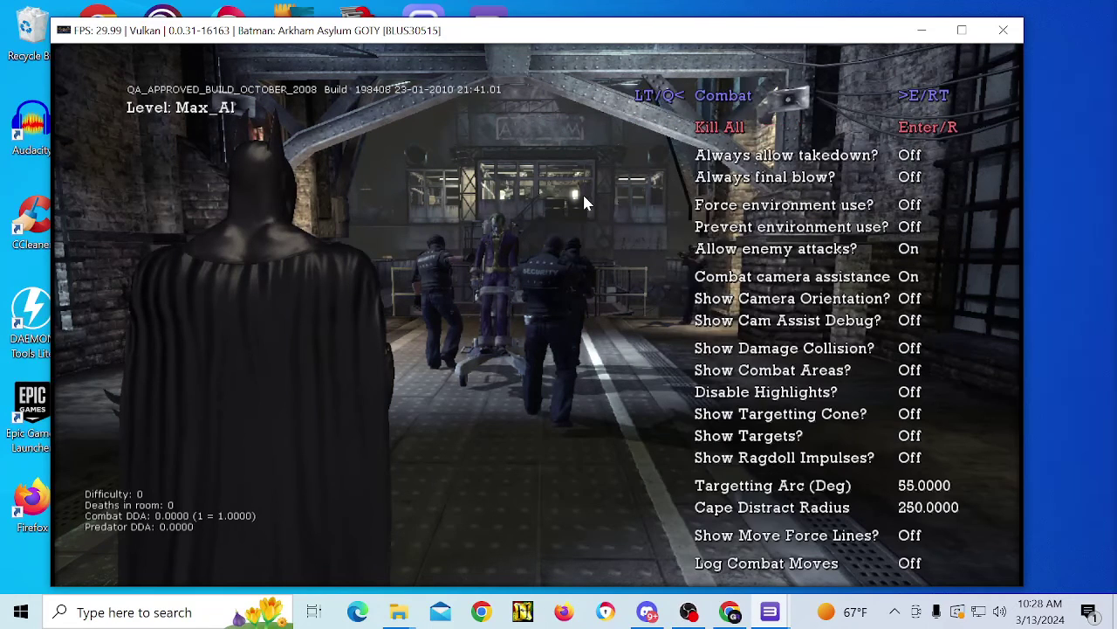
key("q")
key("q")
key("q")
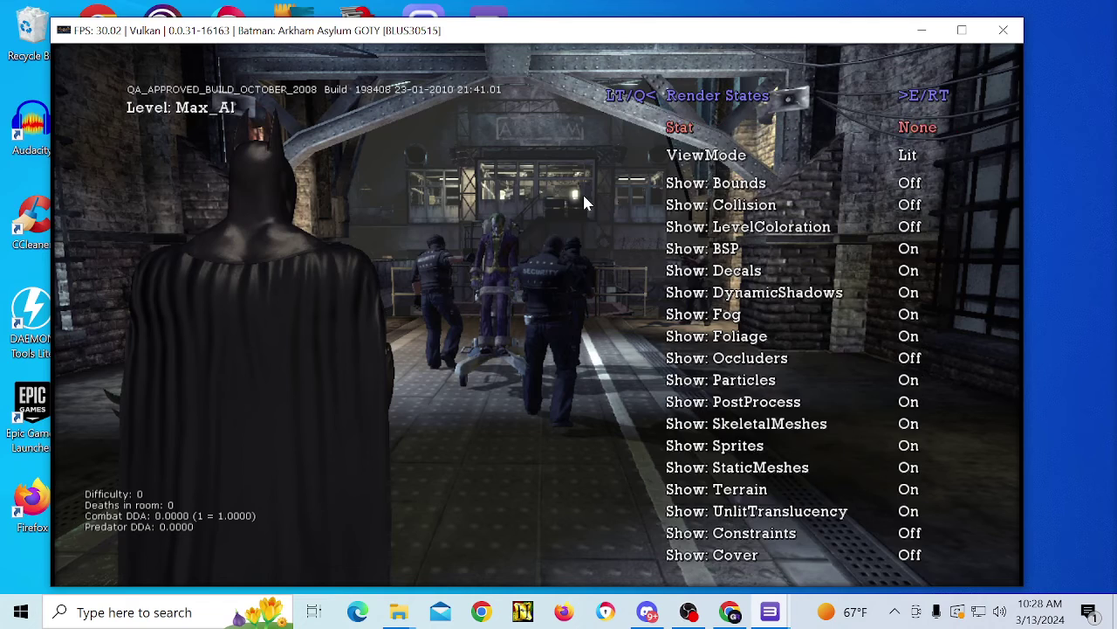
key("e")
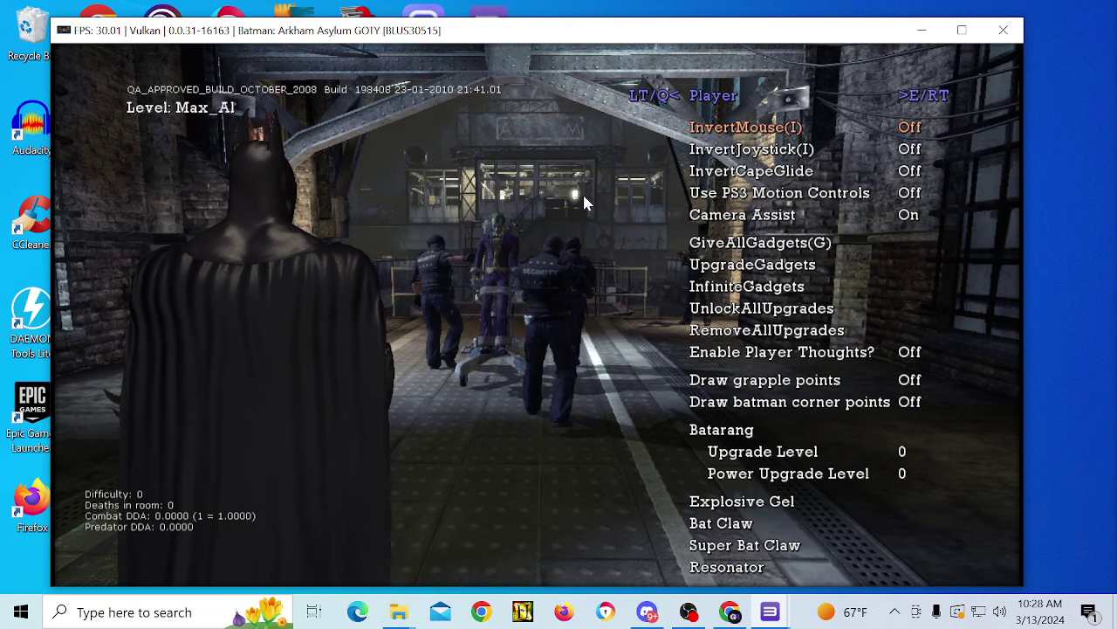
Check the Combat and Player debug pages, then close the debug menu.
key("e")
key("e")
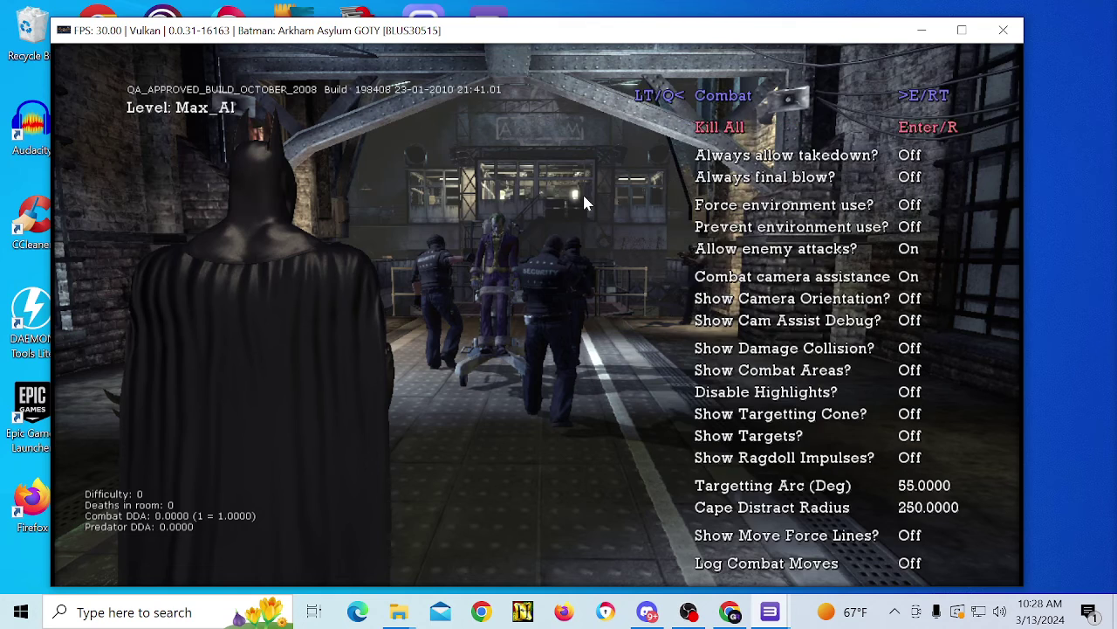
key("q")
key("q")
key("Down")
key("Down")
key("Down")
key("Down")
key("Down")
key("Down")
key("Down")
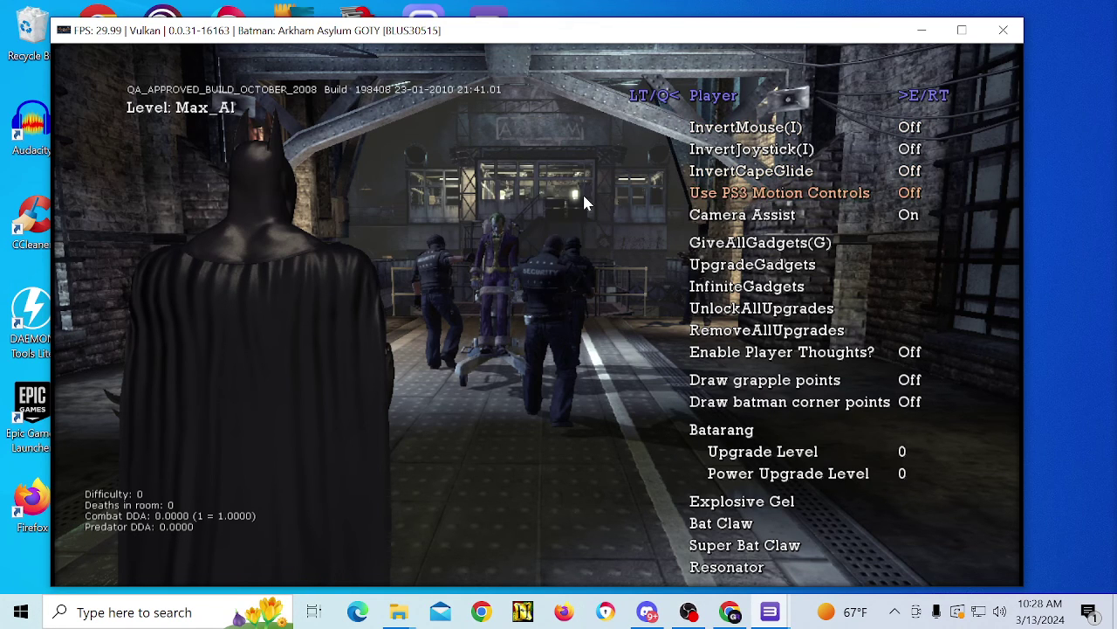
key("q")
key("Escape")
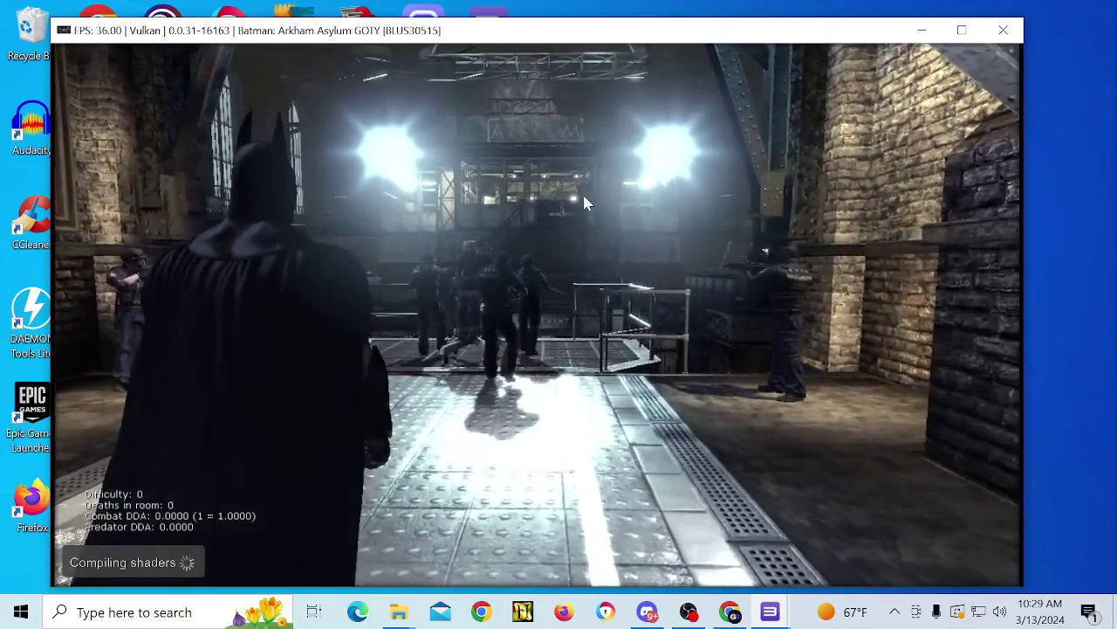
Pause the game to show the PAUSED menu.
key("Return")
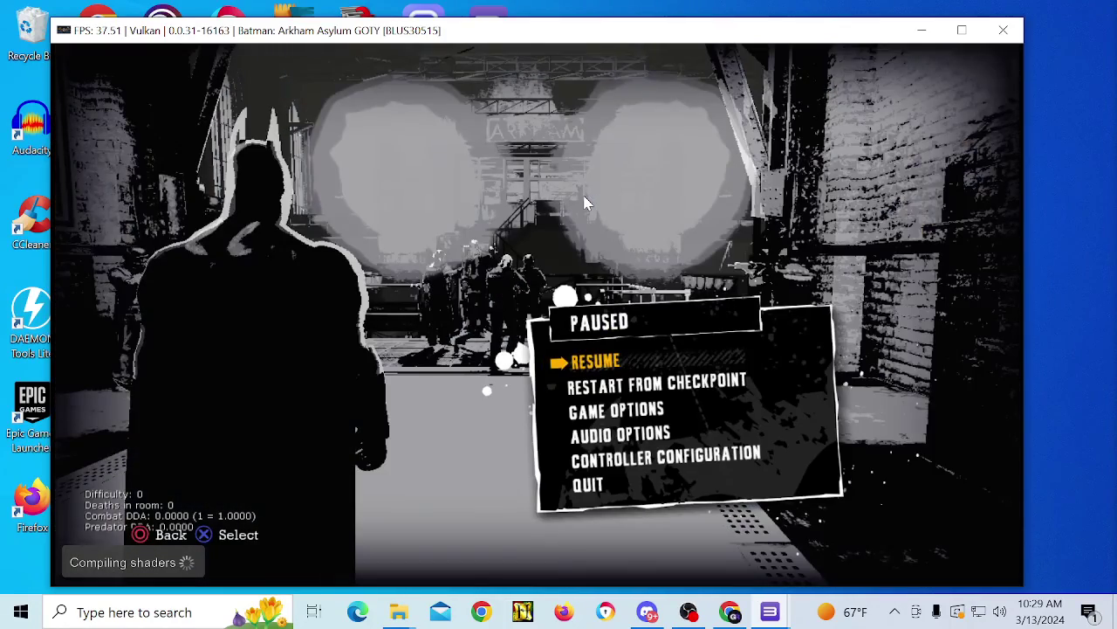